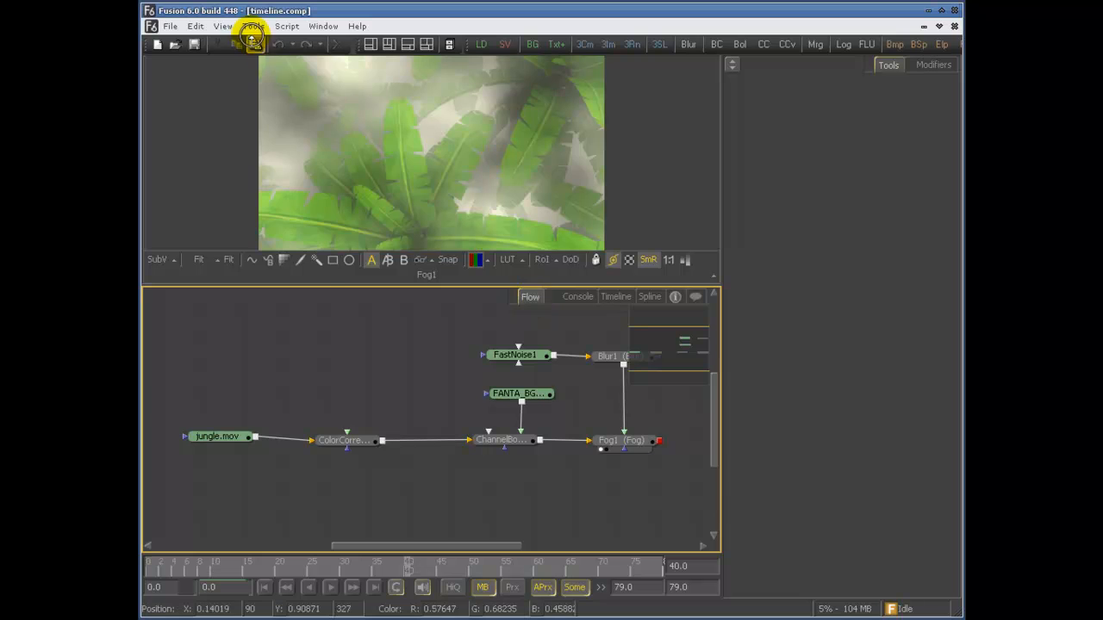
Show the Timeline view and compare its tool tracks and MasterRGBGain keyframes with the nodes in the Flow
mouse_move(227, 29)
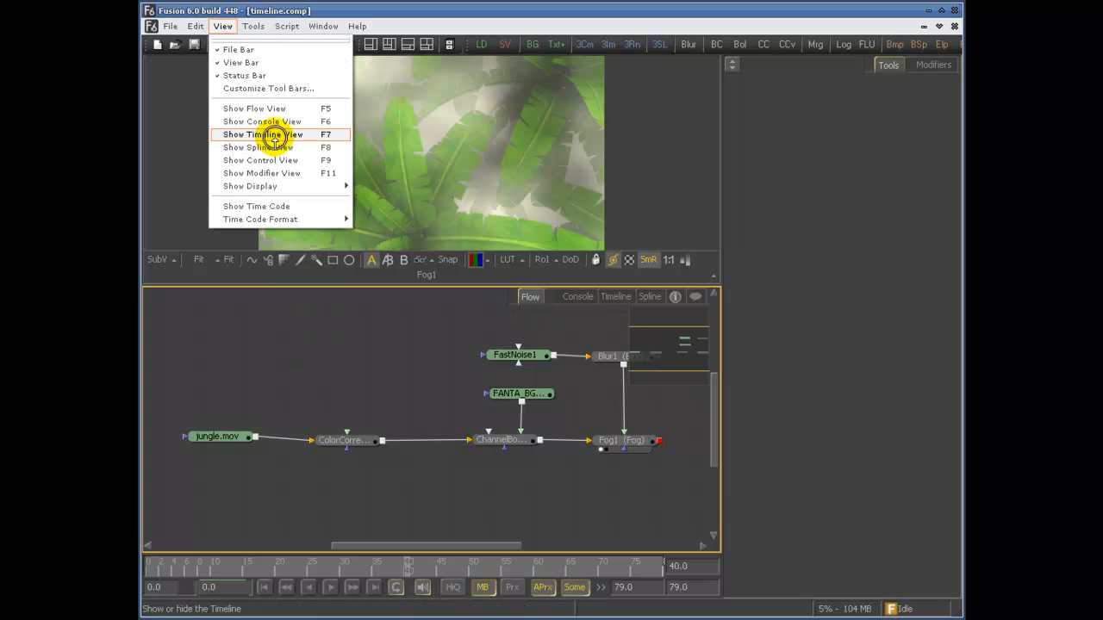
left_click(310, 135)
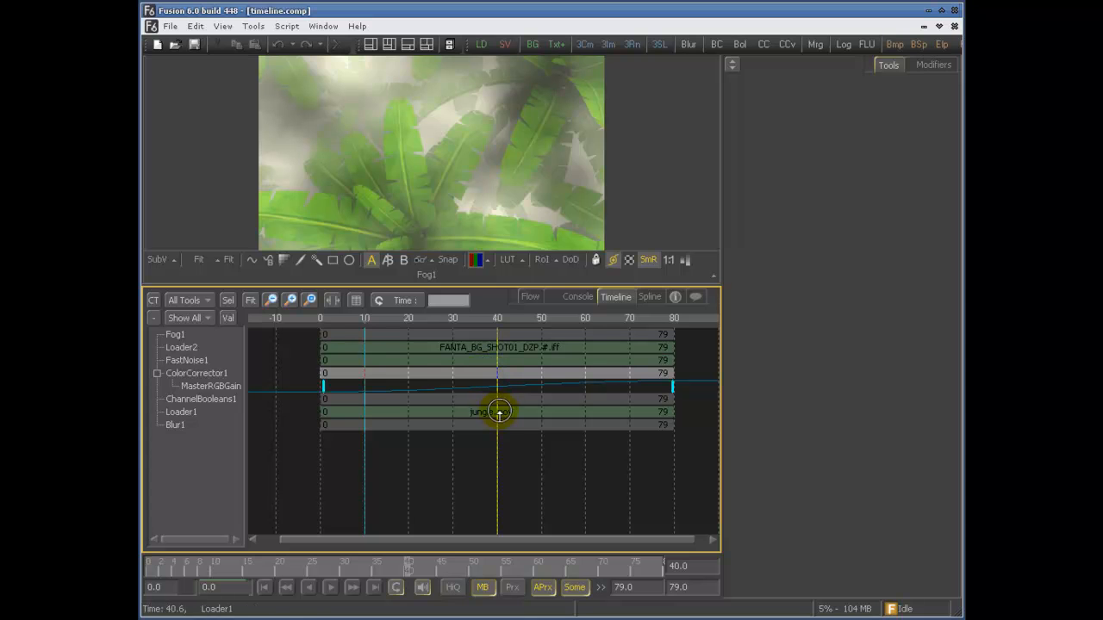
left_click(530, 297)
left_click(613, 296)
left_click(530, 296)
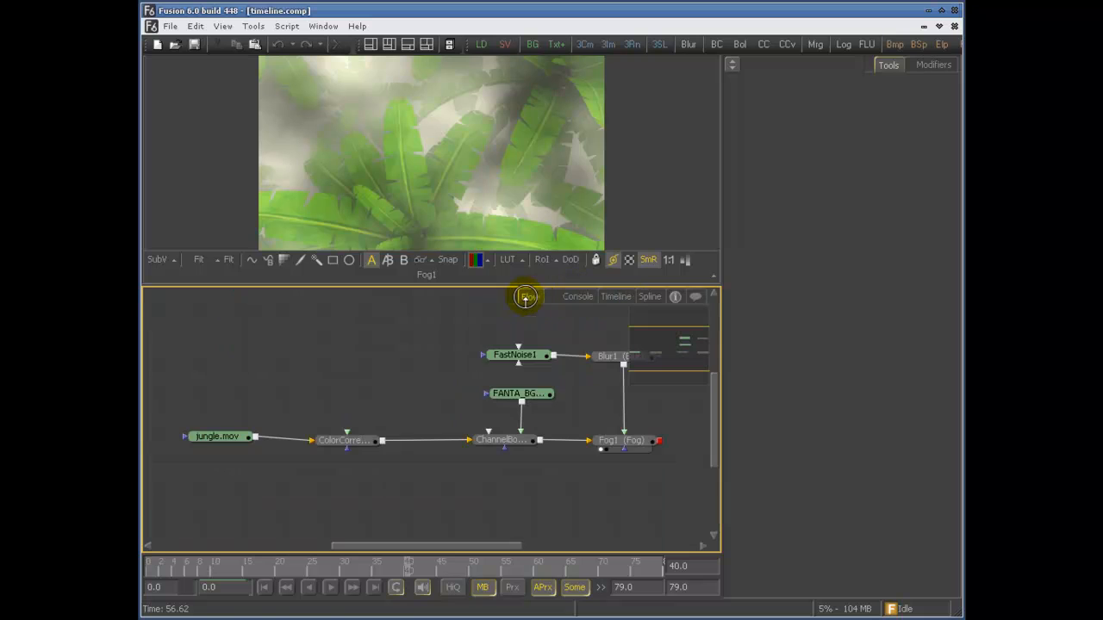
left_click_drag(362, 353, 313, 367)
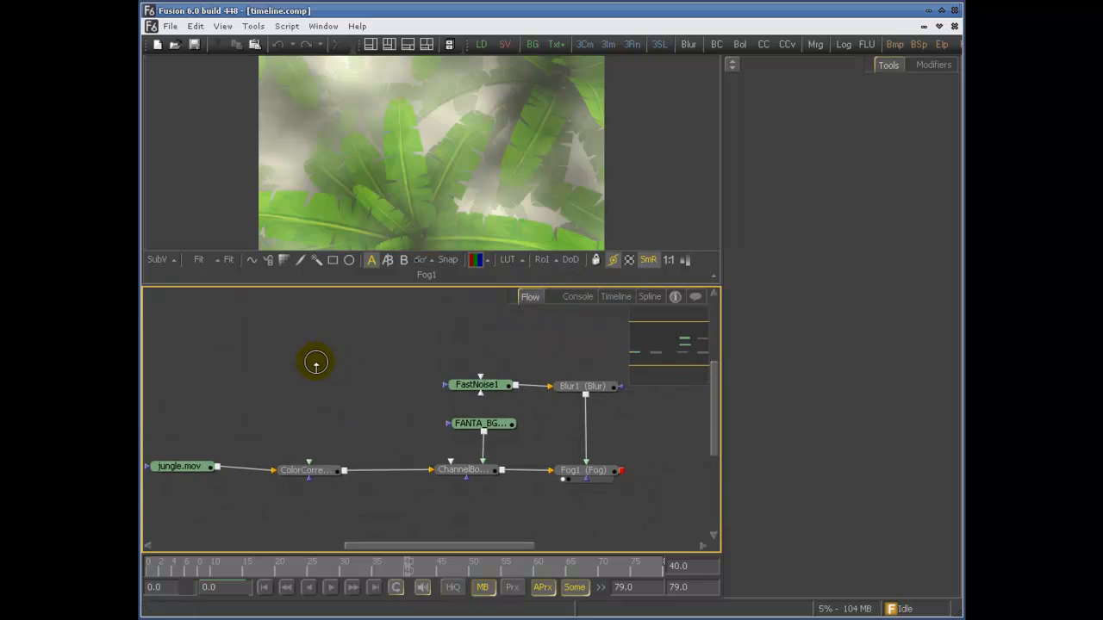
left_click(616, 296)
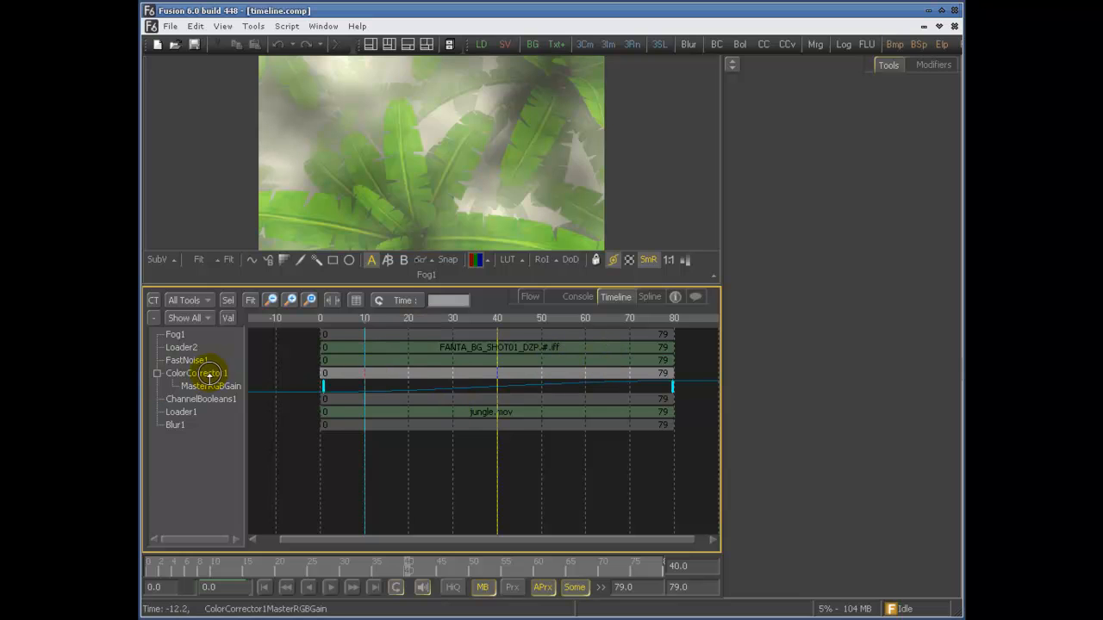
left_click(322, 385)
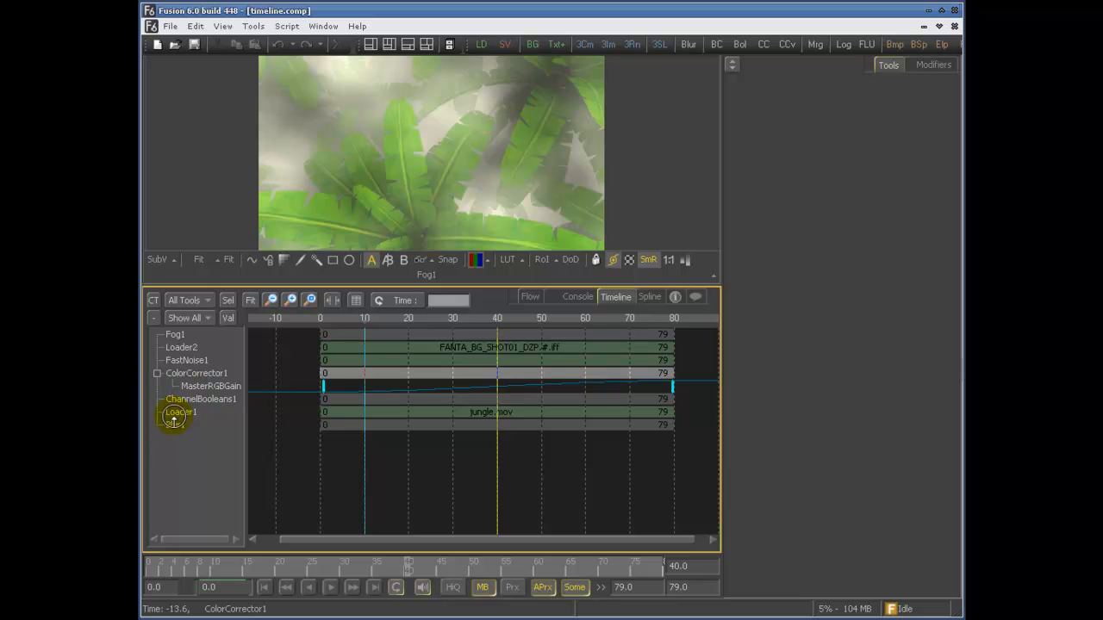
Examine the settings of the Loader2, FastNoise1 and Fog1 tools by selecting their names in the Timeline
left_click(180, 349)
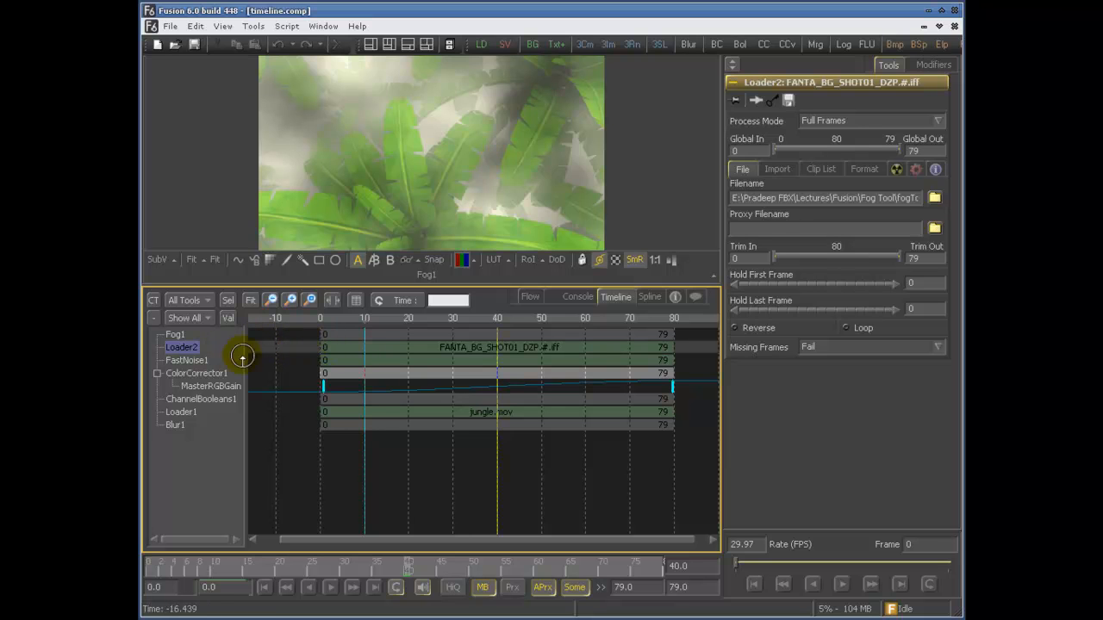
left_click(174, 362)
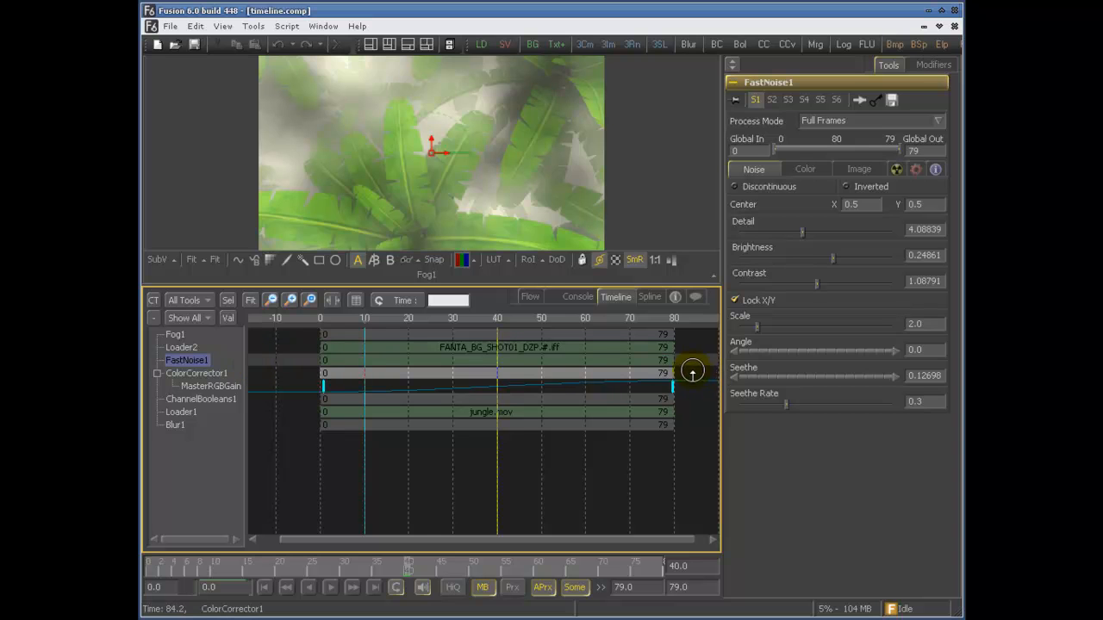
left_click(180, 347)
left_click(177, 336)
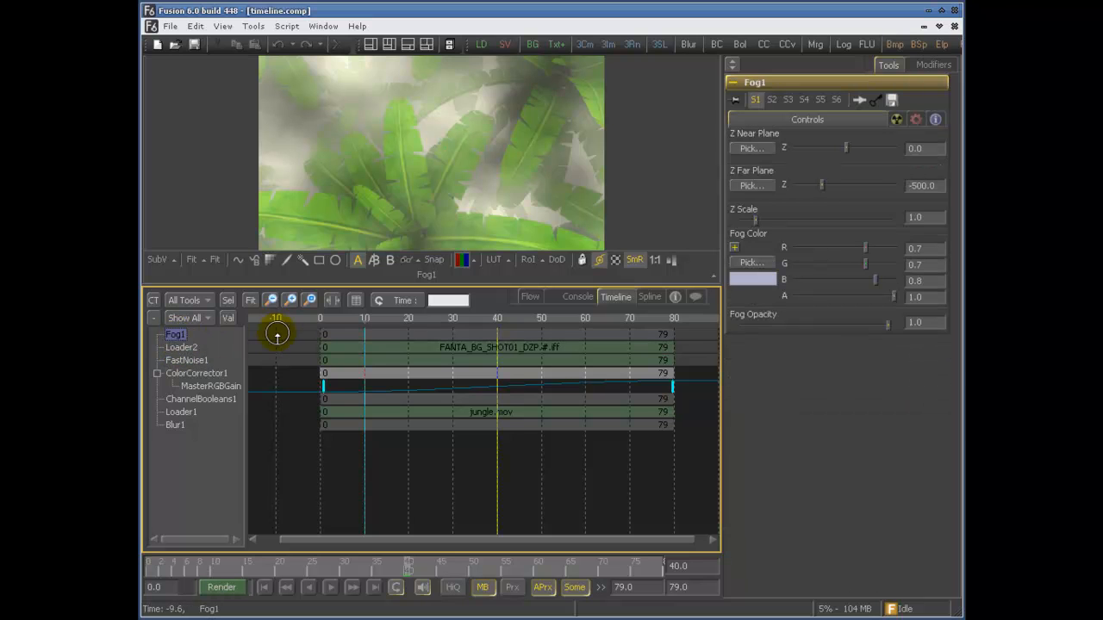
left_click(180, 347)
left_click(183, 338)
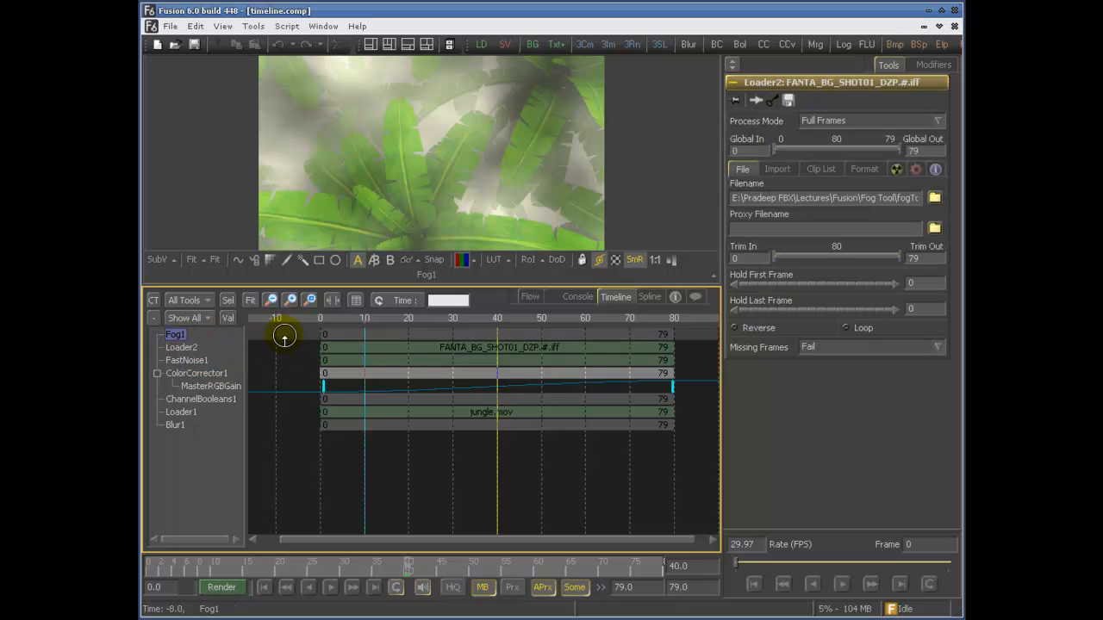
left_click(183, 349)
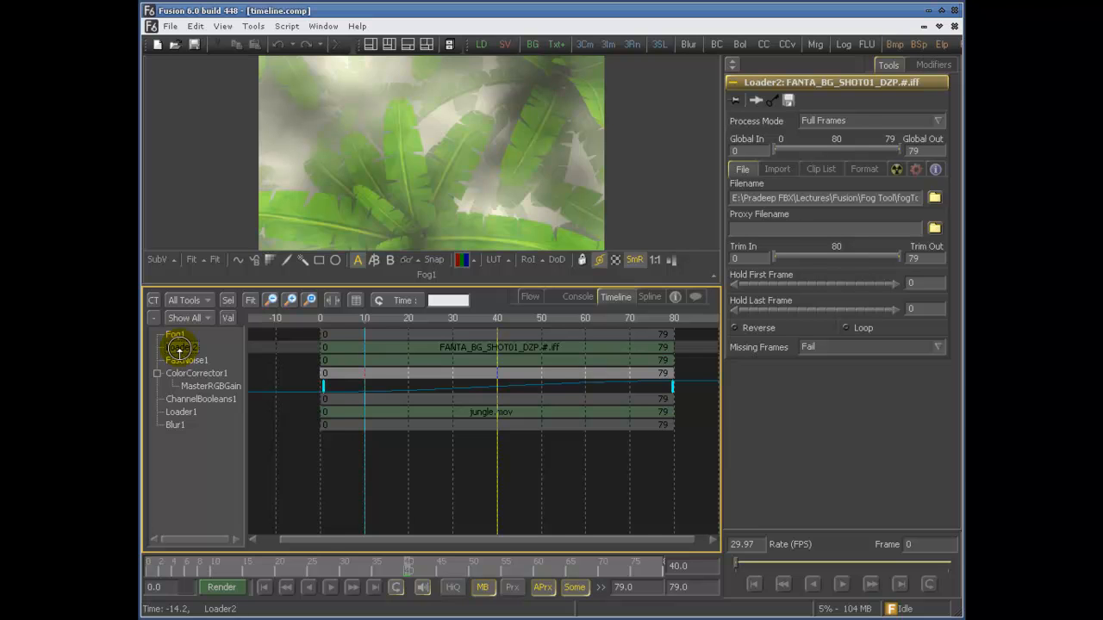
Compare the context options of Loader2 in the Timeline with those of the ColorCorrector1 node in the Flow
right_click(179, 350)
mouse_move(259, 575)
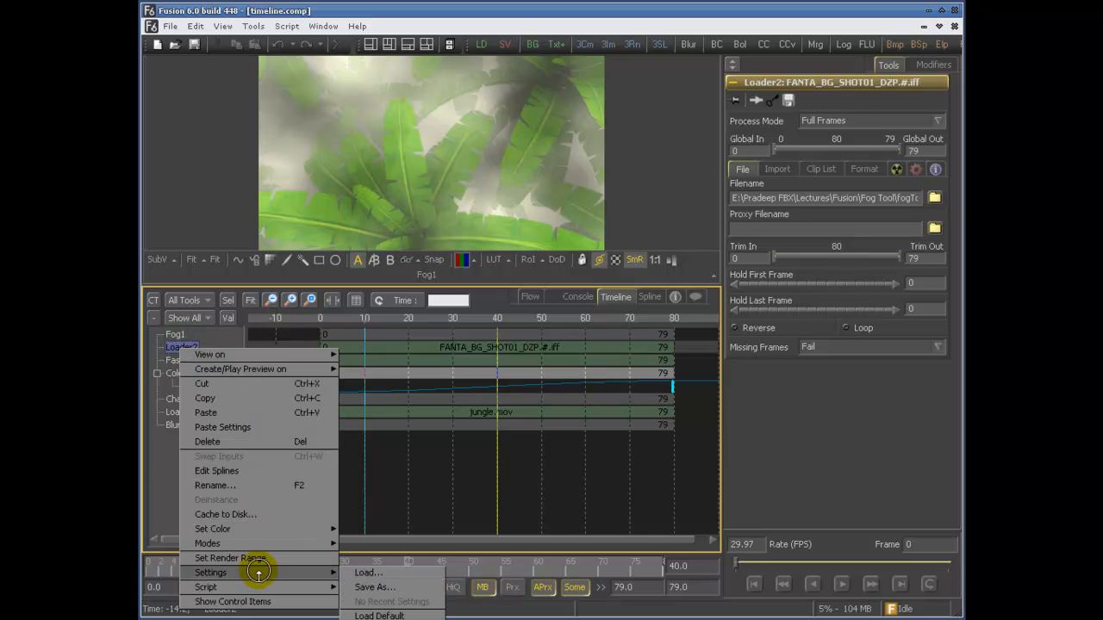
left_click(531, 297)
right_click(297, 469)
left_click(315, 433)
left_click(615, 296)
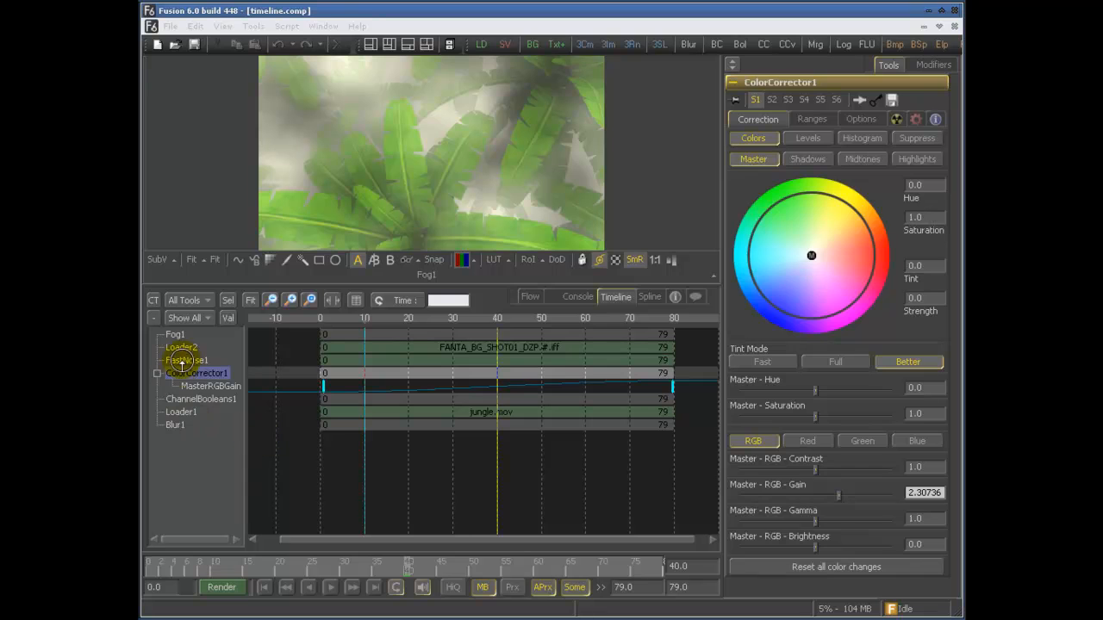
Try to move FastNoise1 above Loader2 in the Timeline's tool list
left_click(180, 360)
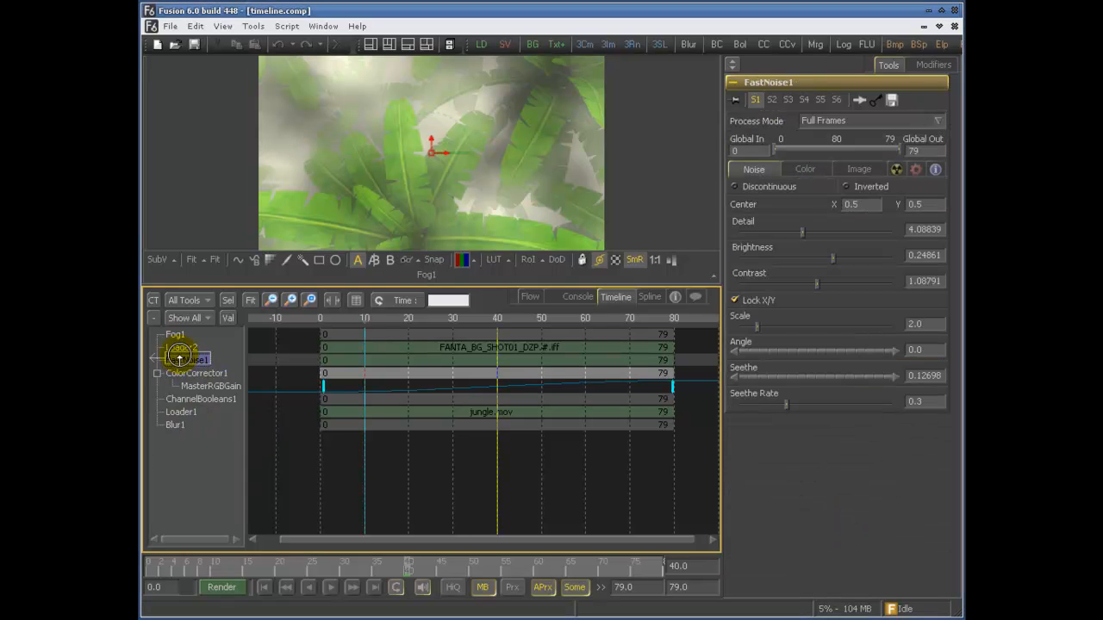
left_click_drag(179, 353, 173, 345)
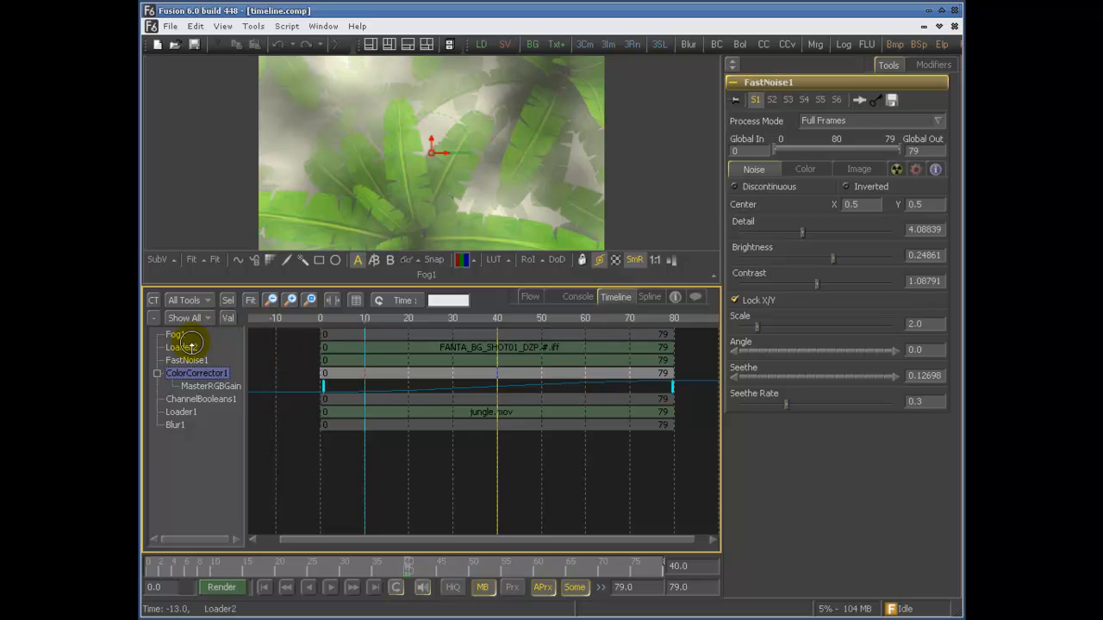
left_click(759, 618)
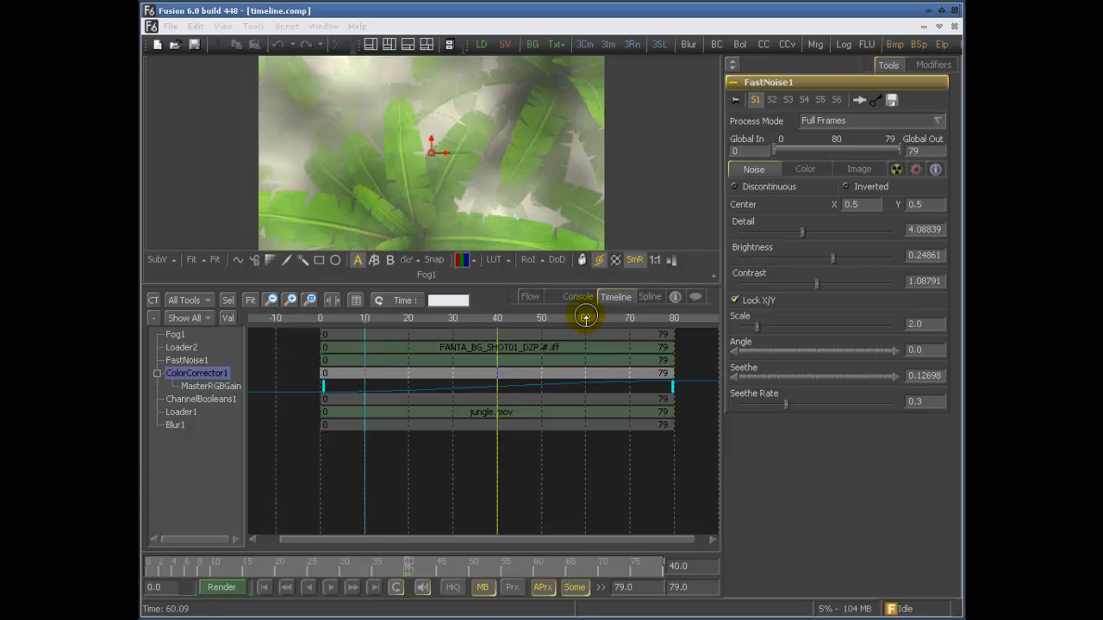
Check the node arrangement in the Flow and return to the Timeline
left_click(529, 296)
left_click_drag(320, 434, 363, 428)
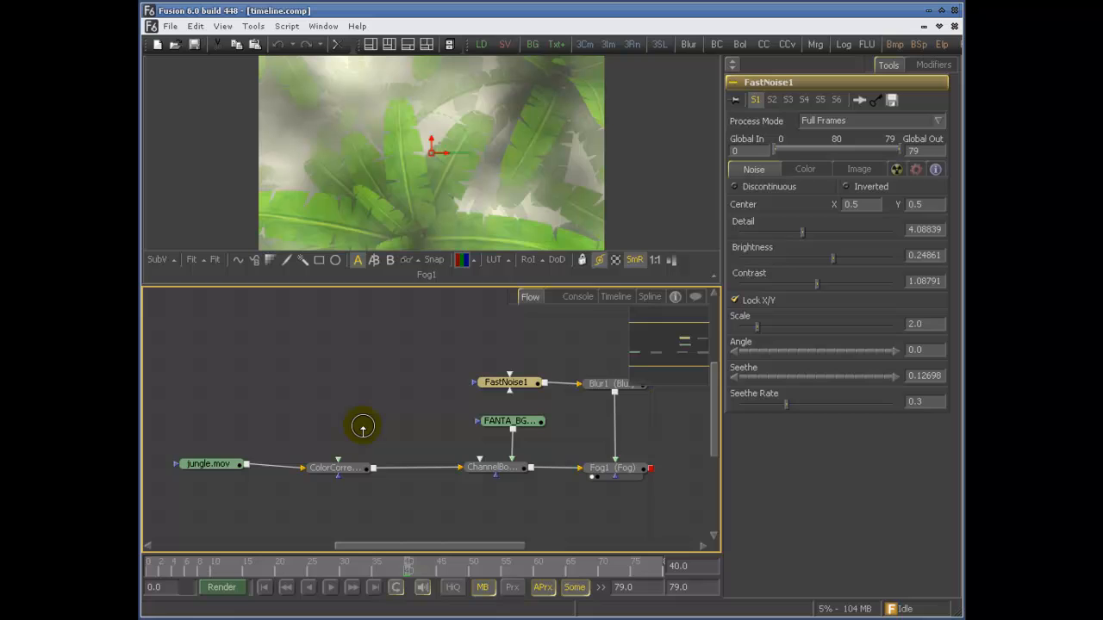
left_click(615, 296)
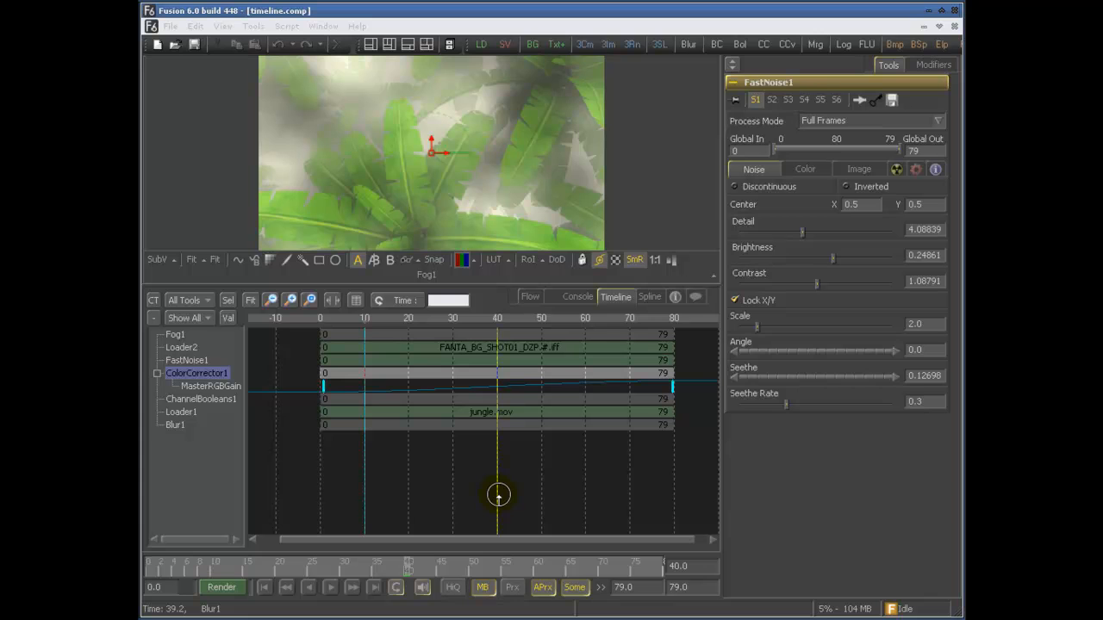
Scrub the current time back and forth across the Timeline, ending at frame 12
left_click_drag(498, 494, 467, 497)
left_click_drag(382, 561, 515, 468)
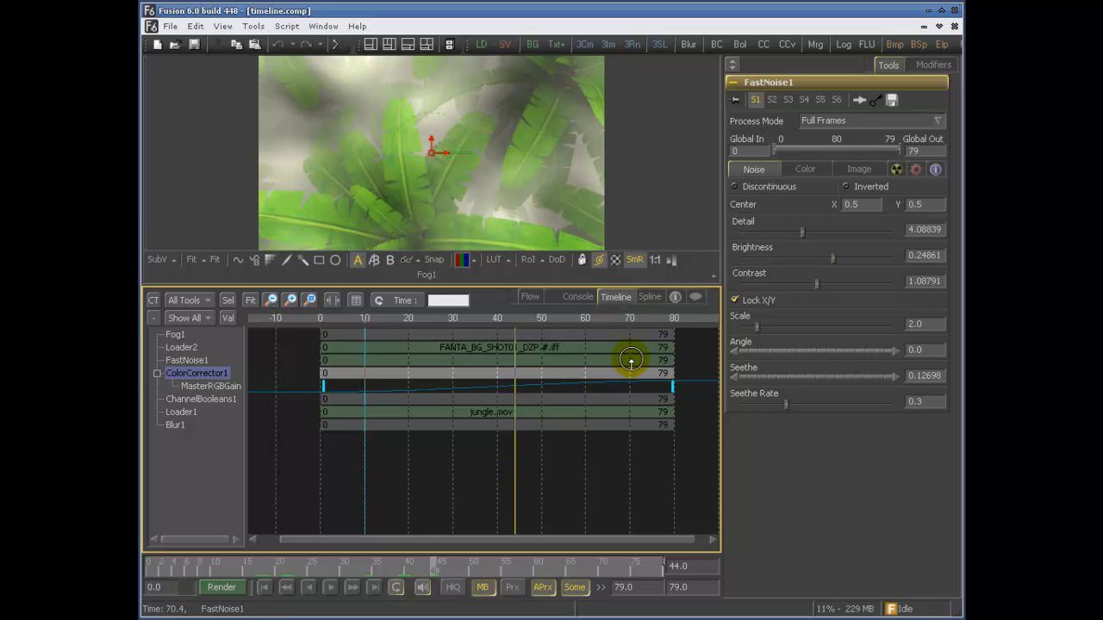
left_click_drag(314, 456, 623, 456)
left_click_drag(476, 461, 370, 465)
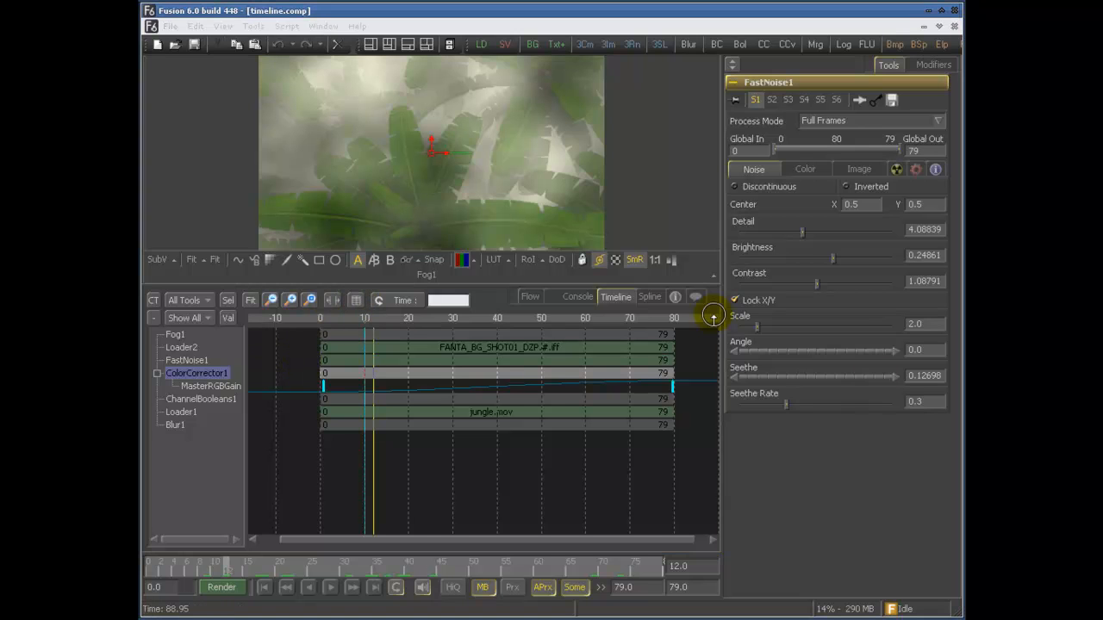
Show the keyframe spreadsheet for ColorCorrector1's MasterRGBGain and open the gain value of its second keyframe for editing
left_click(356, 301)
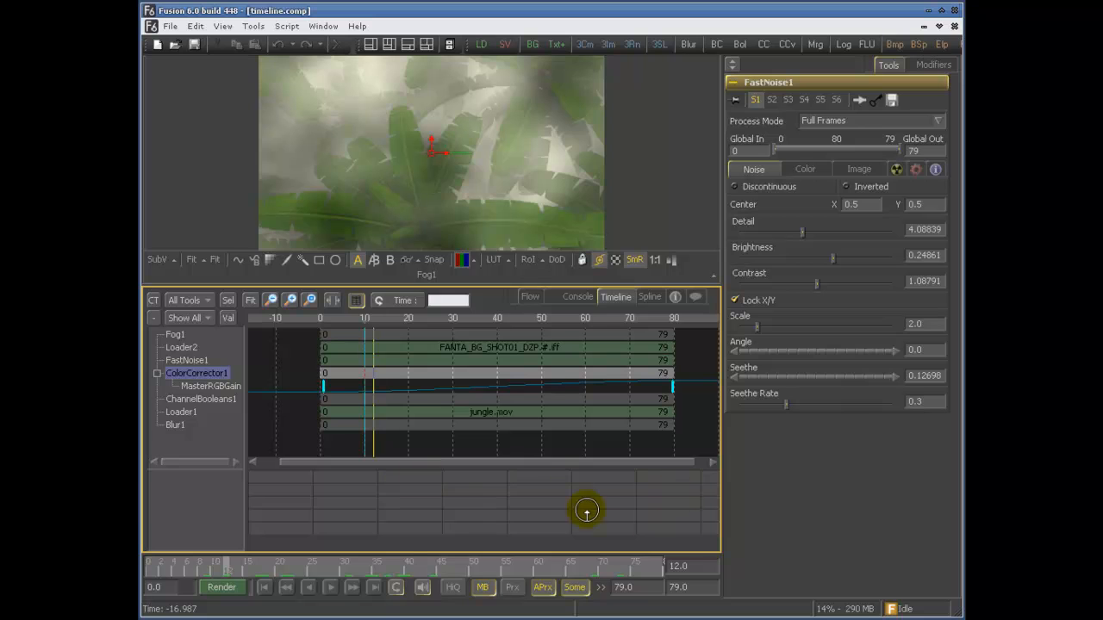
left_click(198, 386)
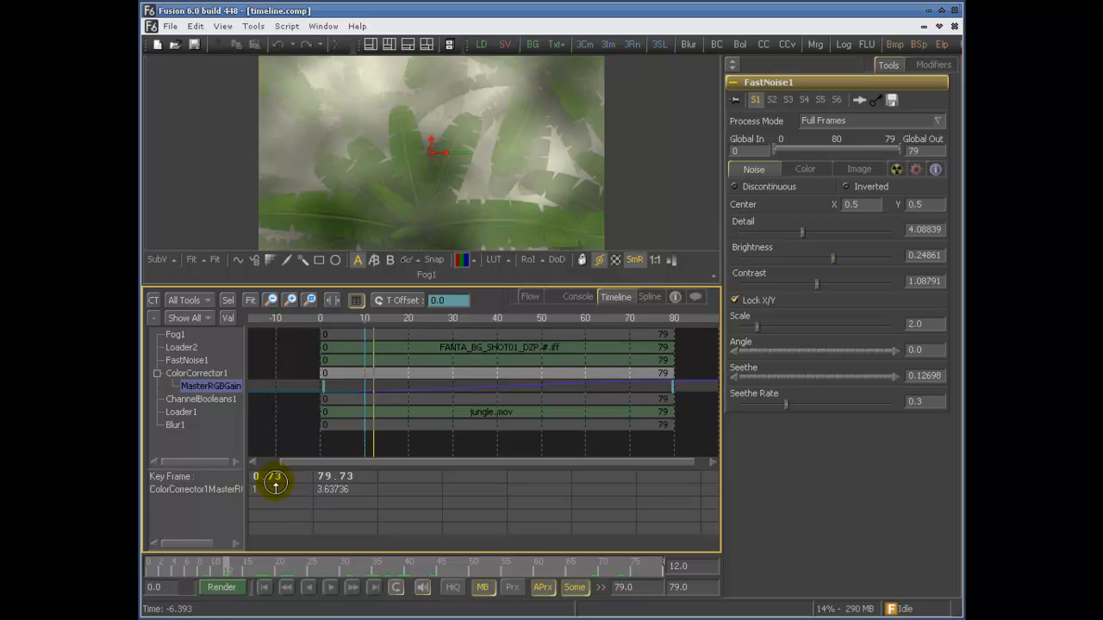
left_click_drag(263, 491, 277, 493)
left_click(362, 491)
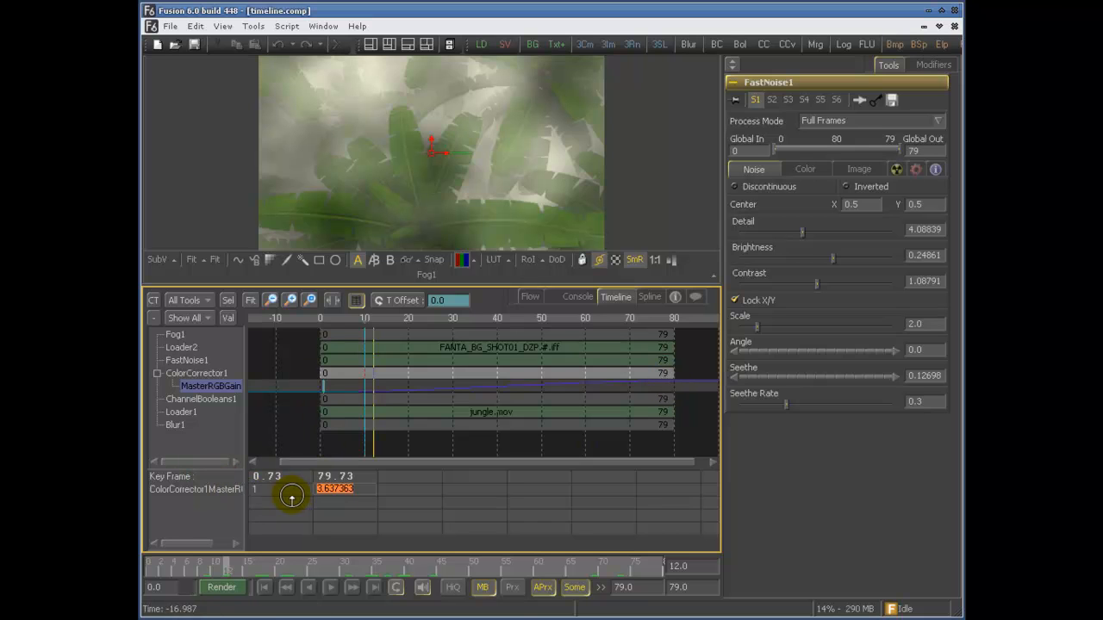
Set Loader2's end key frame to 50 in the spreadsheet
left_click(178, 348)
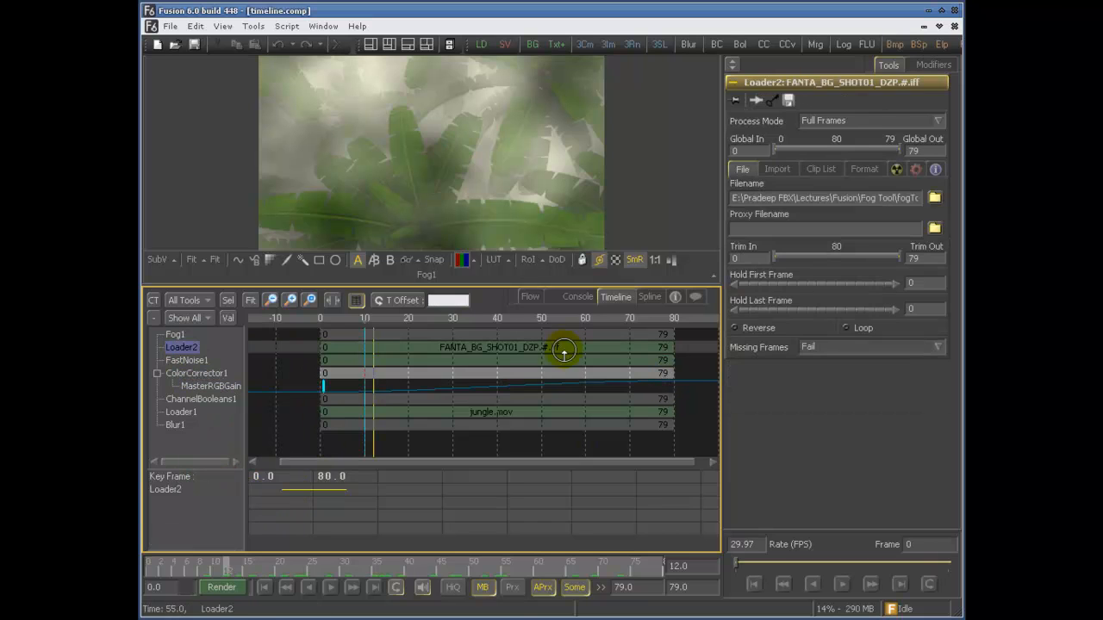
left_click(325, 476)
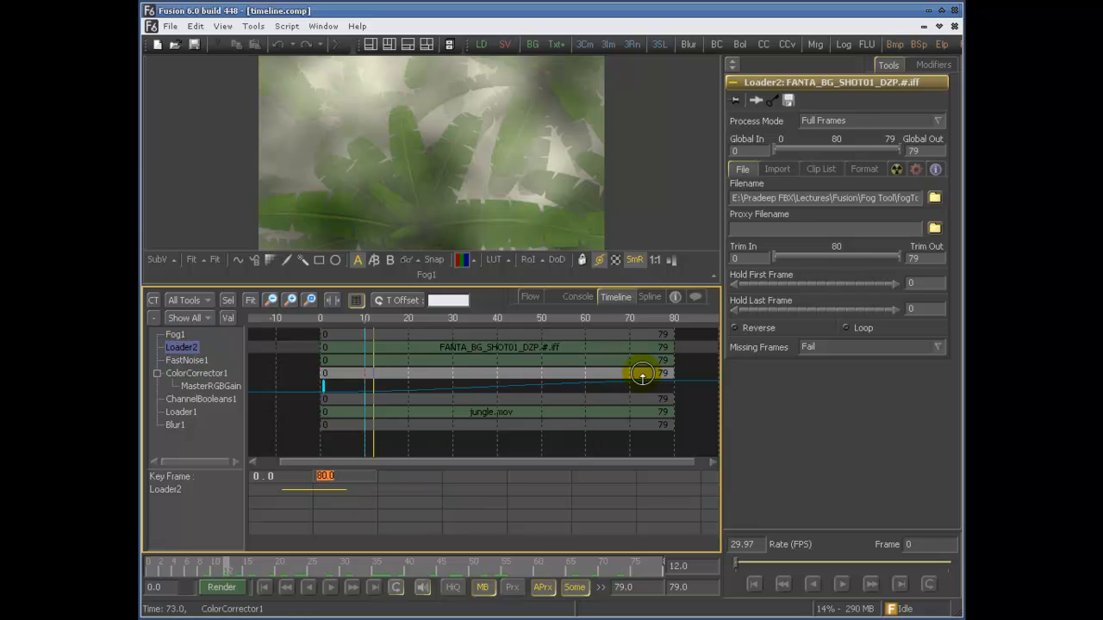
key("Return")
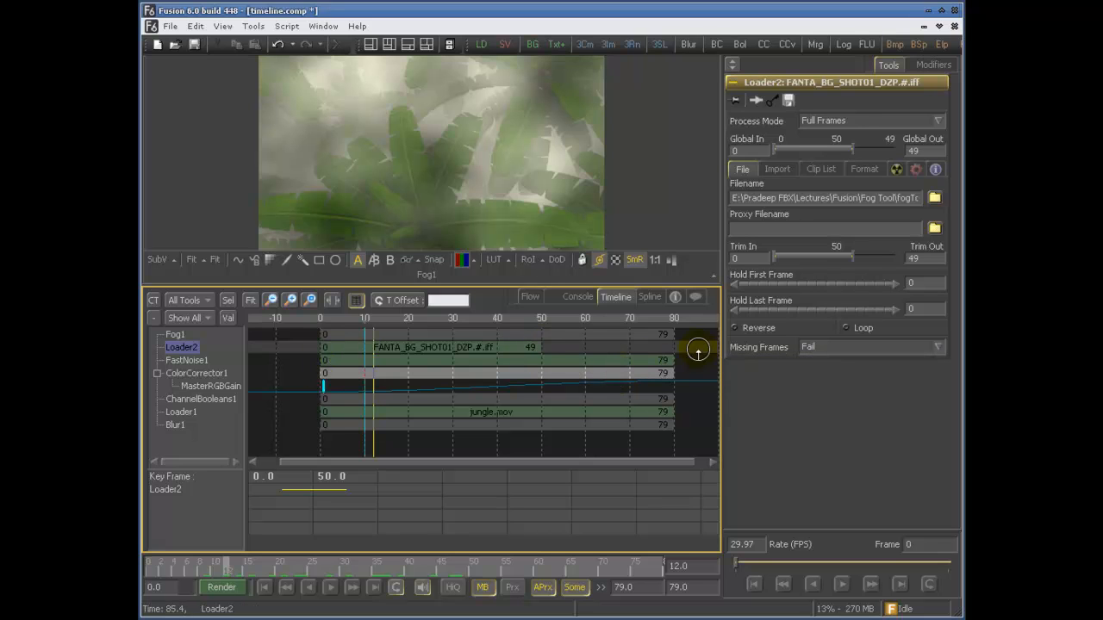
Set Loader2's end key frame to 79 and extend the clip's end to frame 79 in the Timeline
left_click(343, 476)
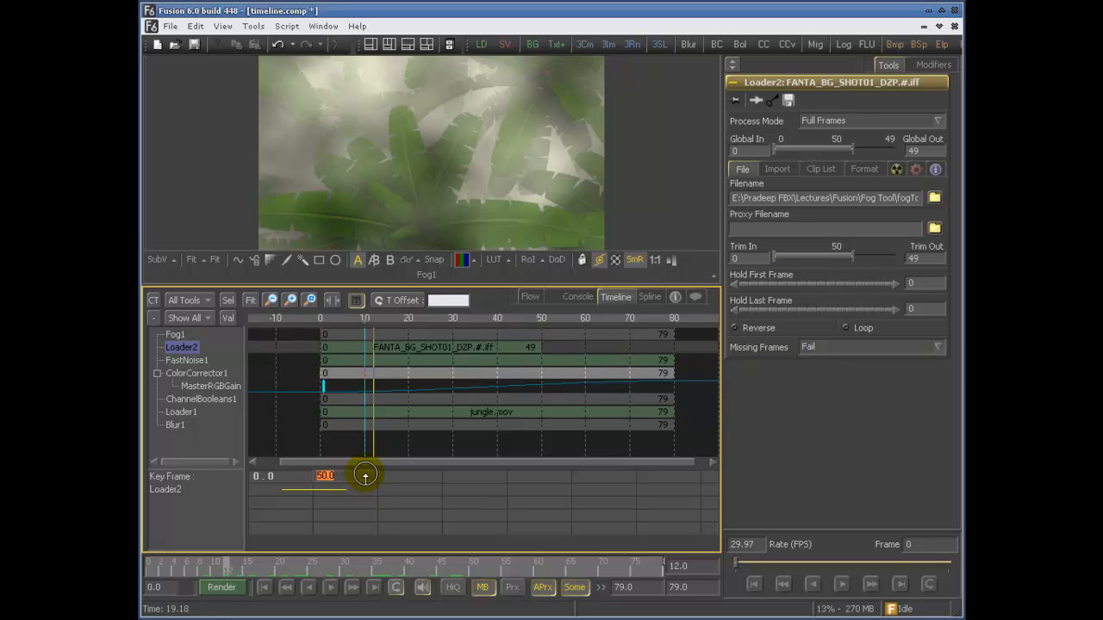
type("79")
key("Return")
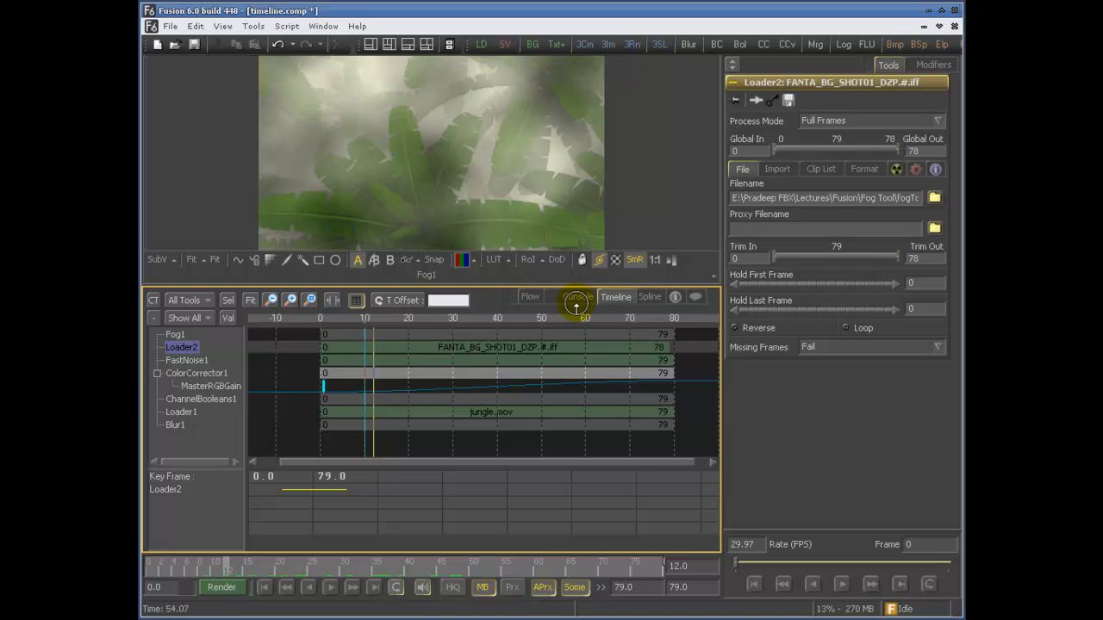
mouse_move(666, 349)
left_mouse_down()
mouse_move(611, 352)
mouse_move(674, 352)
left_mouse_up()
left_click(671, 337)
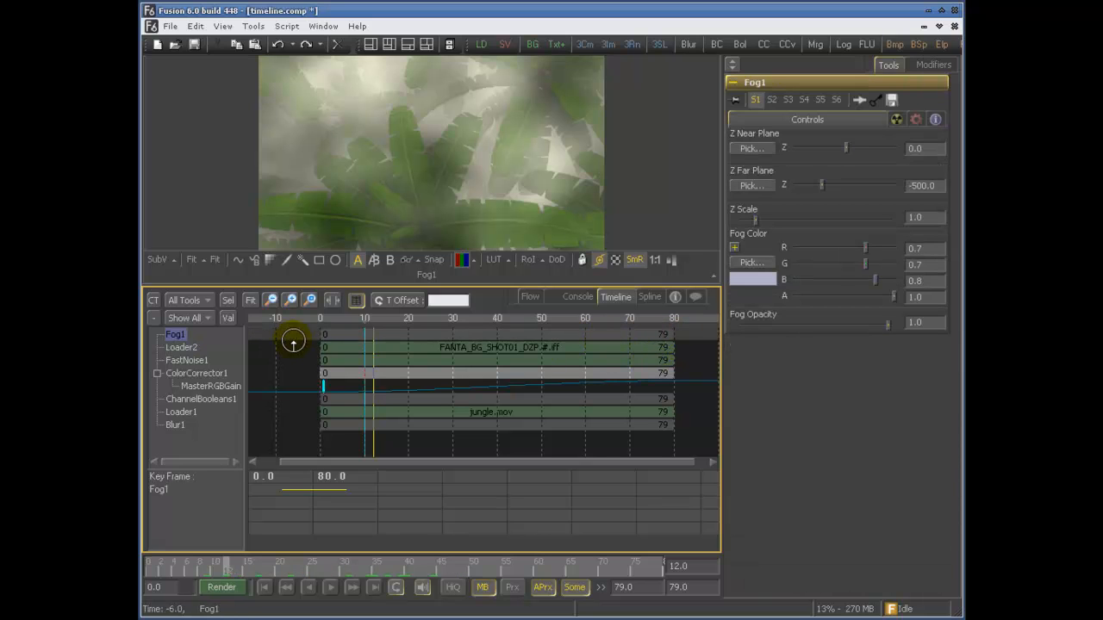
Try adjusting the start of the Loader2 clip in the Timeline, and hide the keyframe spreadsheet
left_click(323, 347)
mouse_move(323, 348)
left_mouse_down()
mouse_move(430, 352)
mouse_move(310, 361)
left_mouse_up()
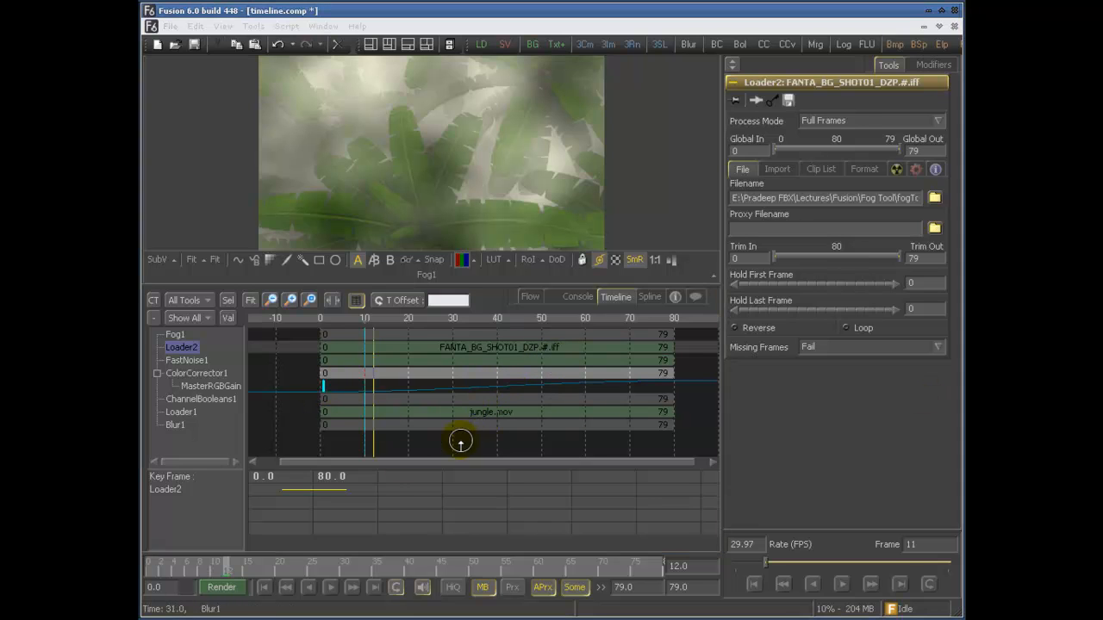
left_click(354, 301)
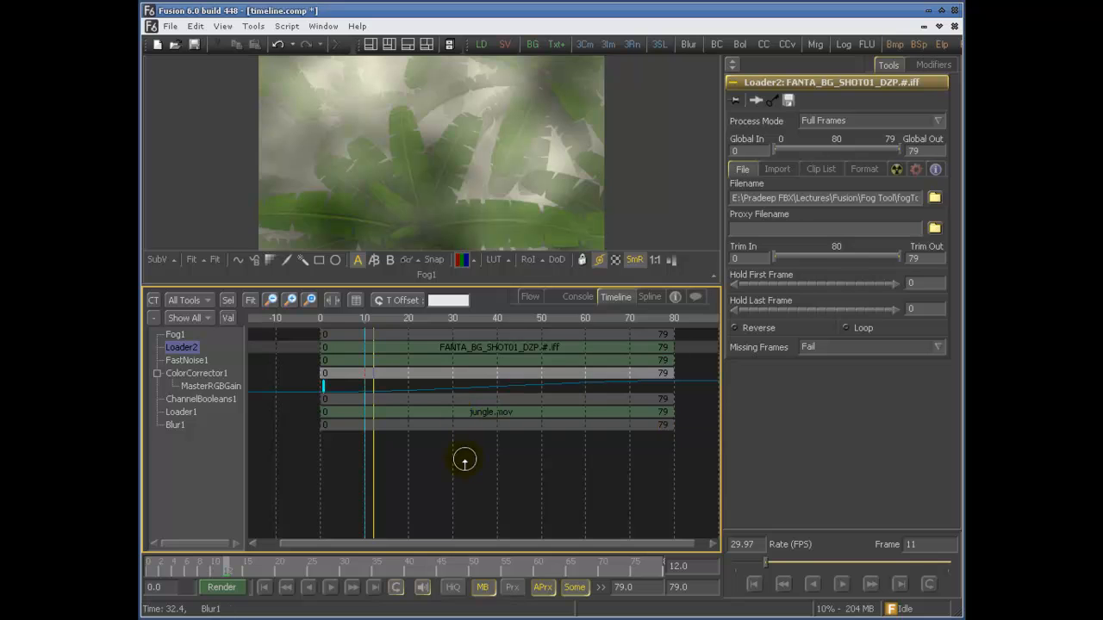
Zoom the Timeline in and out, and fit all tool segments in the view
mouse_move(460, 468)
left_mouse_down()
mouse_move(605, 480)
mouse_move(337, 480)
mouse_move(559, 466)
mouse_move(461, 459)
left_mouse_up()
scroll(477, 446, "up", 4)
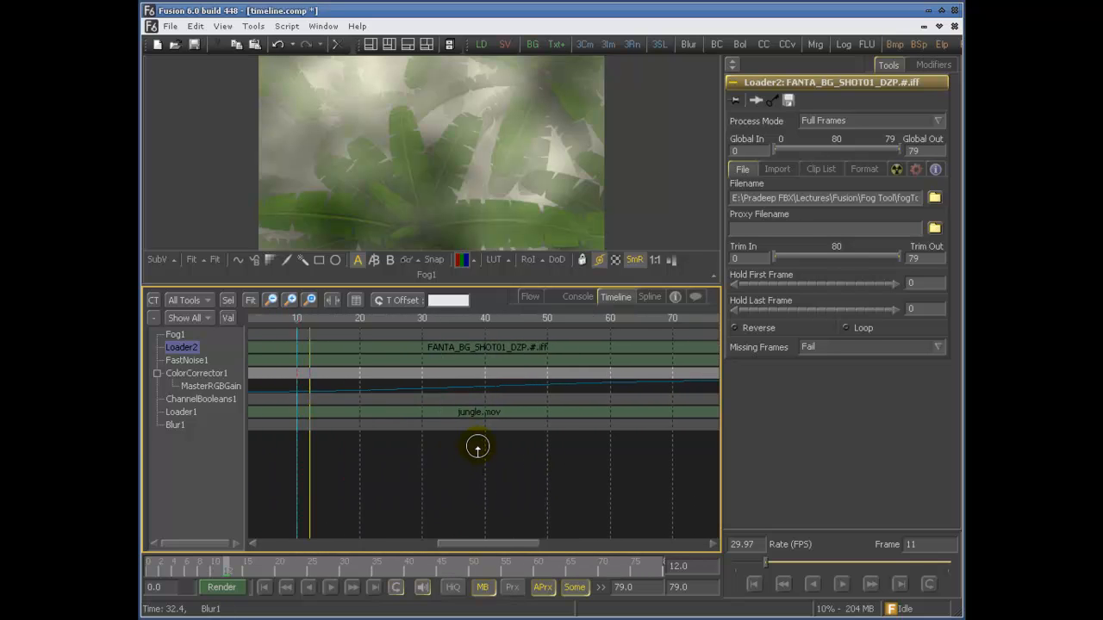
scroll(478, 446, "down", 5)
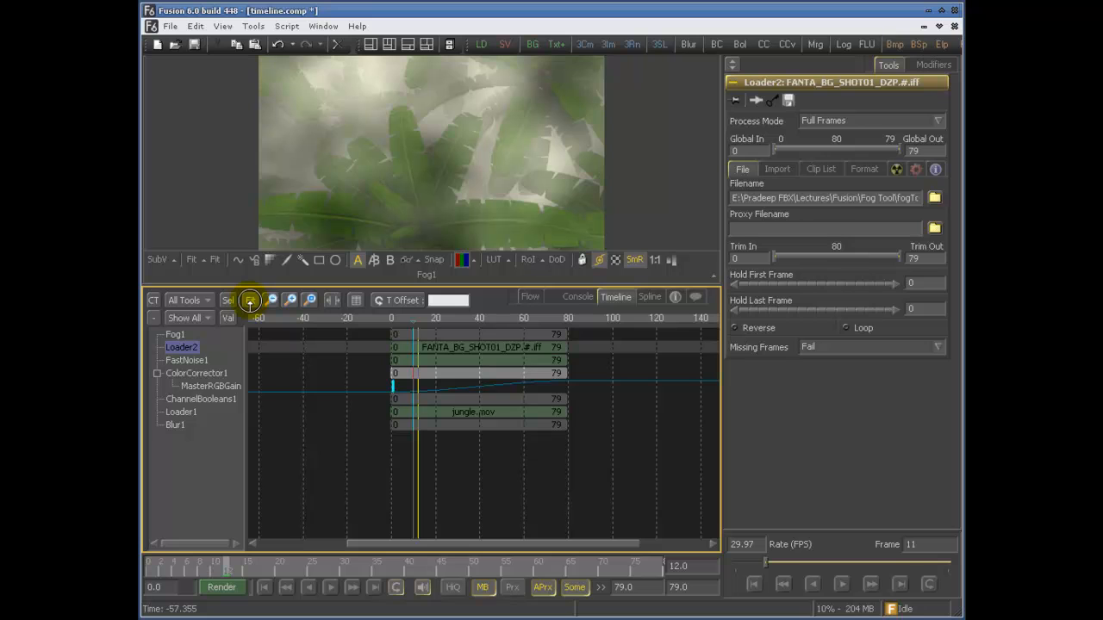
left_click(250, 300)
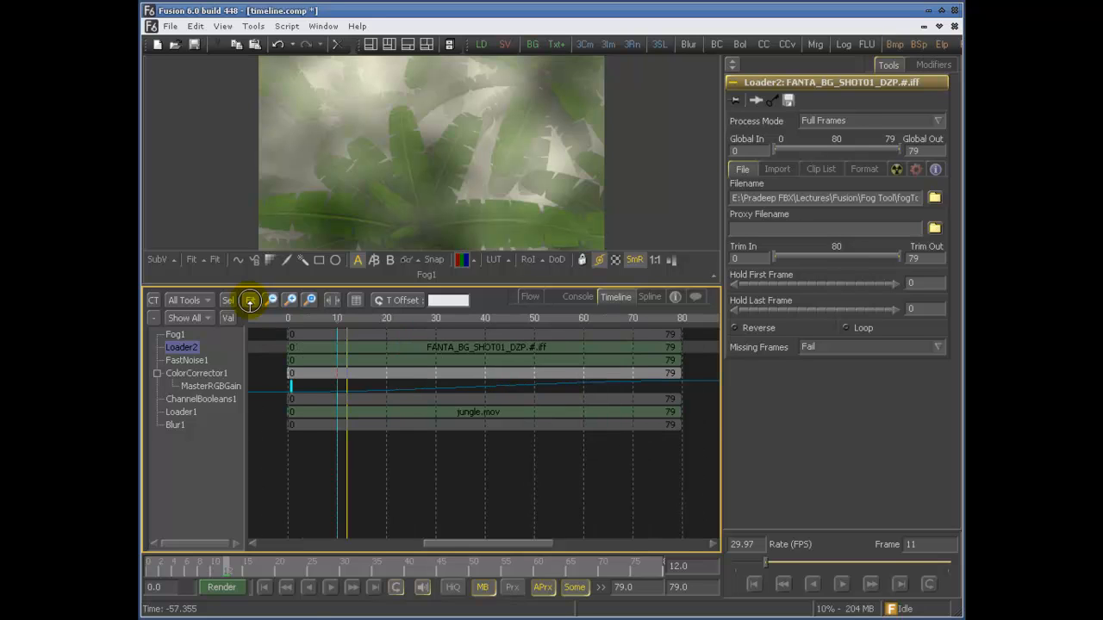
scroll(405, 381, "up", 2)
scroll(403, 381, "down", 4)
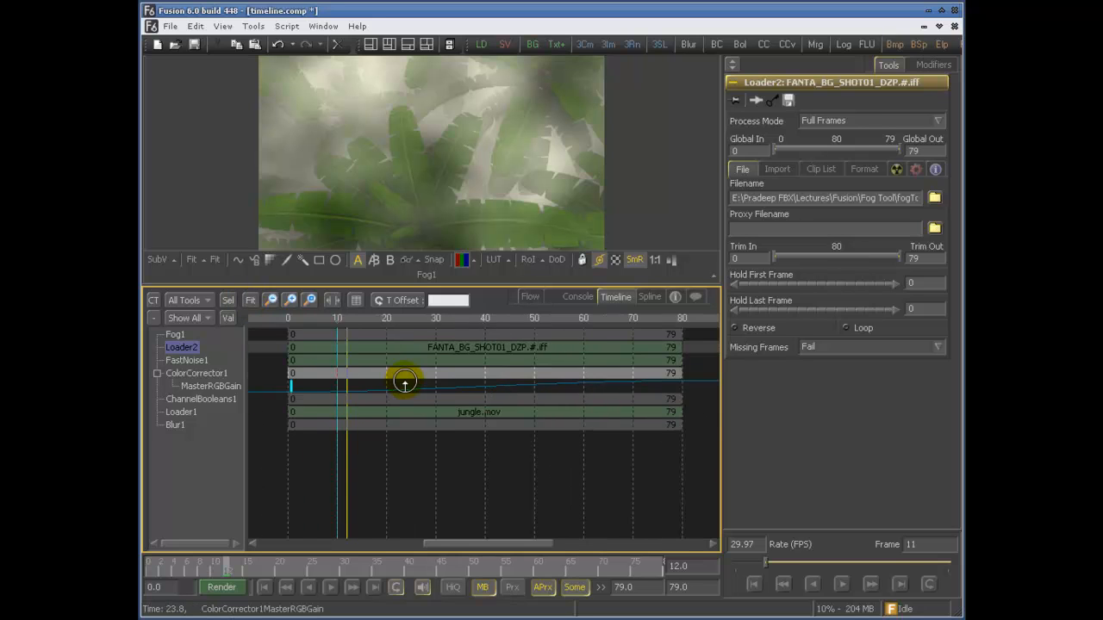
Fit all tool segments in the Timeline, and zoom the view out and back in stepwise
left_click(249, 300)
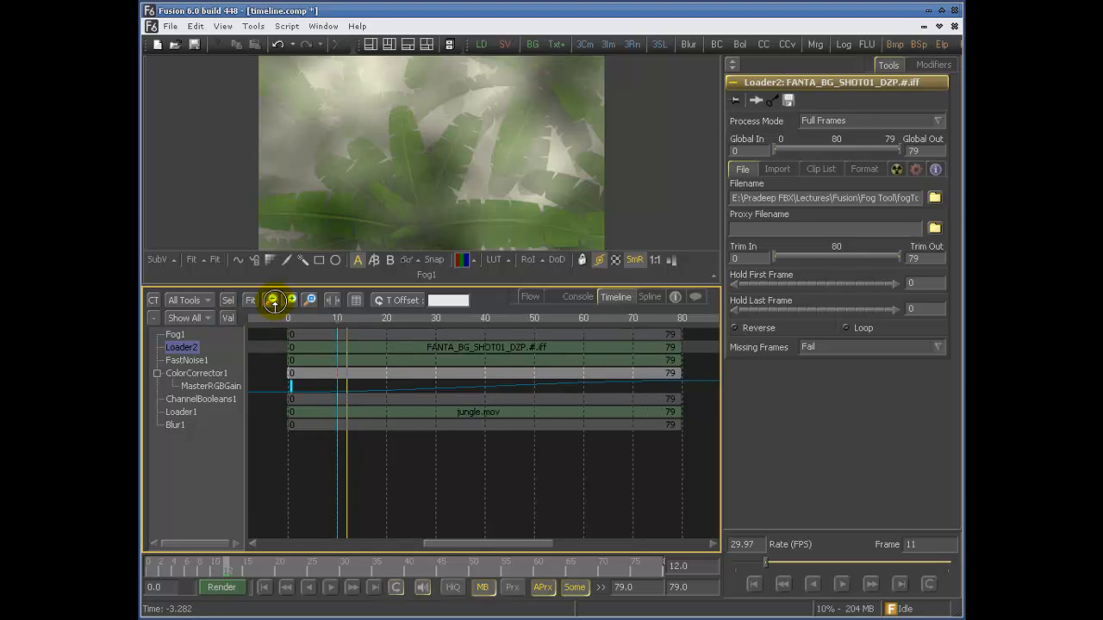
left_click(271, 300)
left_click(271, 299)
left_click(272, 299)
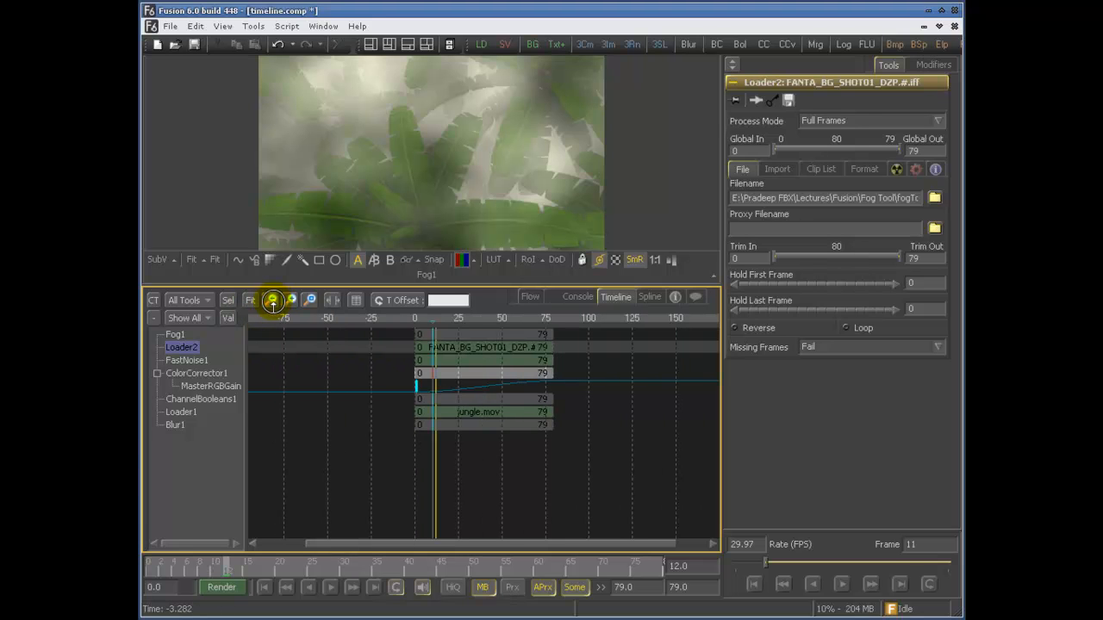
left_click(271, 300)
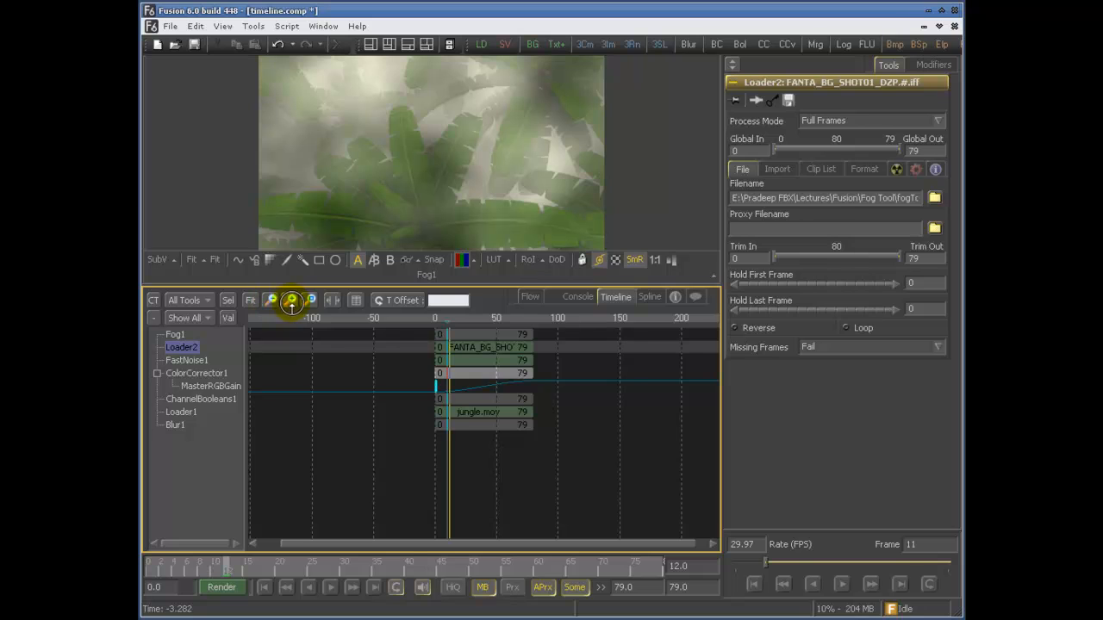
left_click(290, 300)
left_click(290, 300)
left_click(290, 300)
Zoom the Timeline into a rectangle around the first frames of the segments, and refit all segments in the view
left_click(312, 299)
left_click_drag(346, 331, 444, 407)
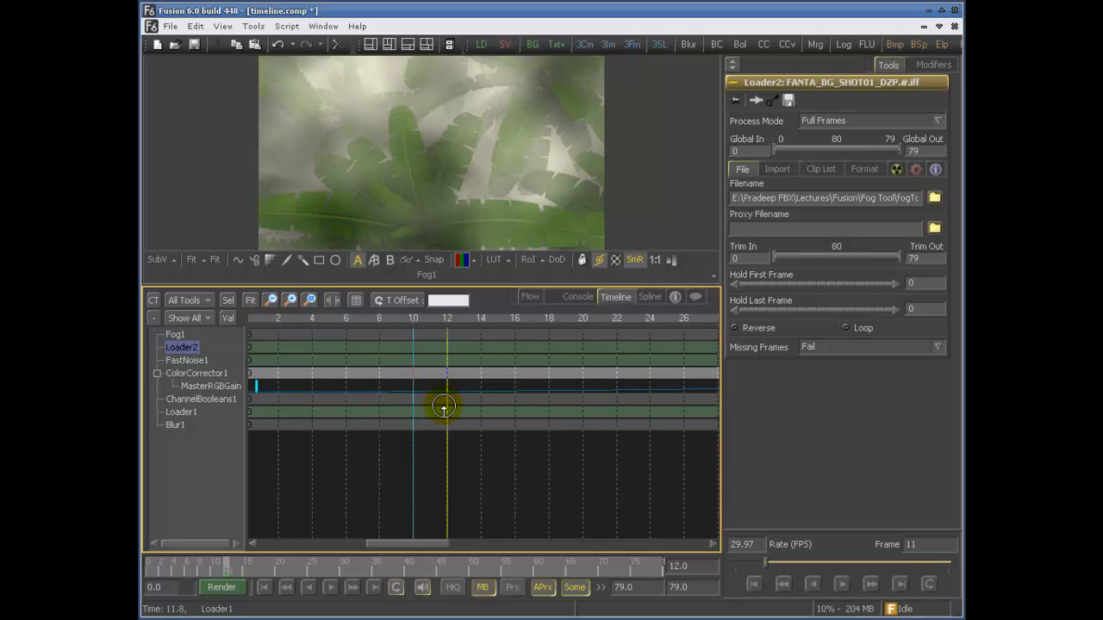
left_click(249, 300)
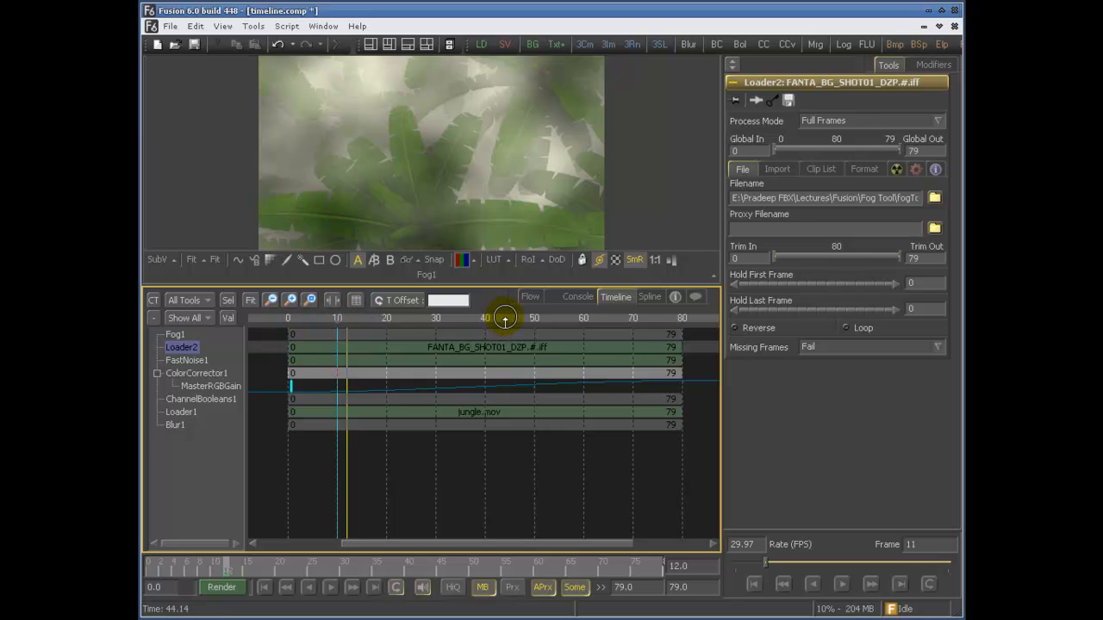
Rescale the Timeline's time axis along the ruler, refit the segments, and pan the view horizontally
left_click_drag(505, 319, 446, 329)
left_click(249, 303)
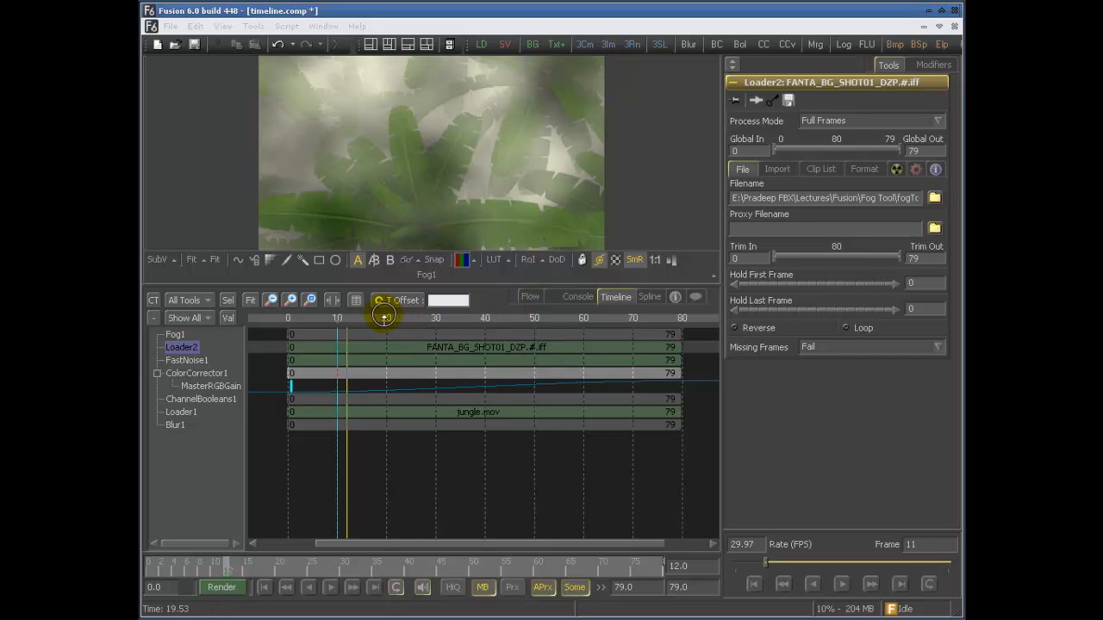
left_click_drag(553, 322, 418, 320)
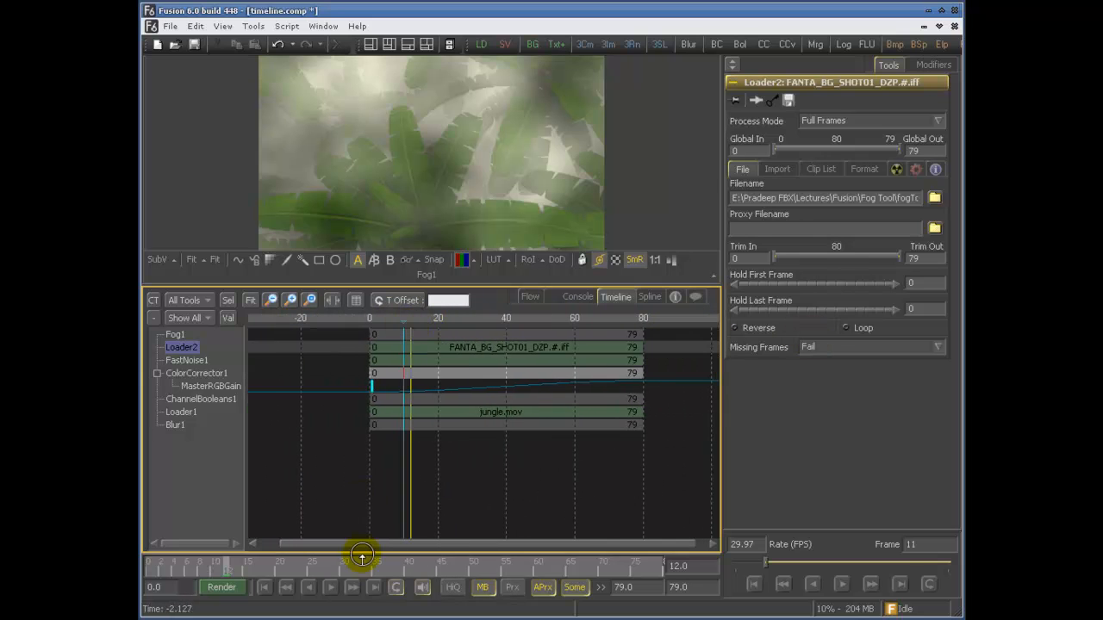
left_click_drag(369, 545, 574, 555)
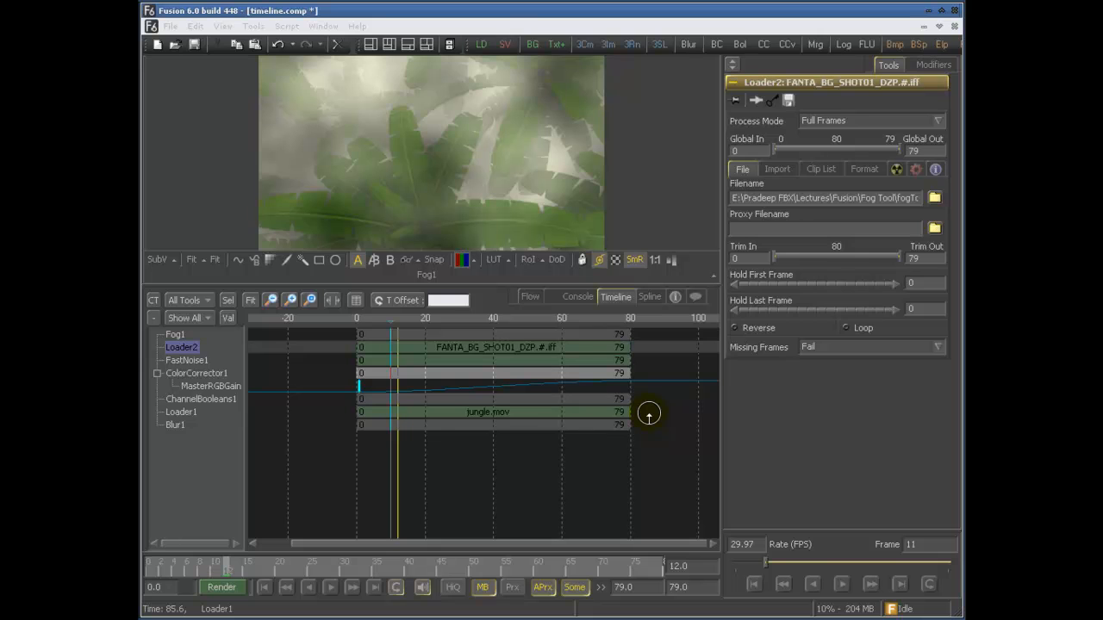
Select the Loader1 track, zoom the Timeline in and out repeatedly and into a rectangle, and scale it to fit
left_click(648, 414)
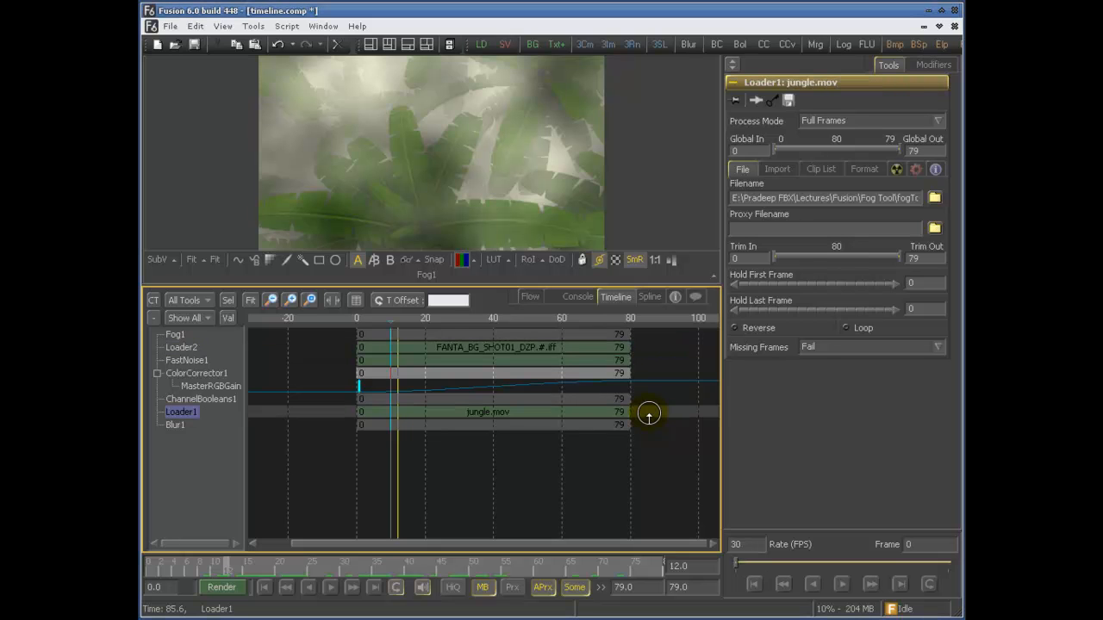
key("plus")
key("plus")
key("plus")
key("minus")
key("minus")
key("minus")
key("plus")
key("plus")
key("plus")
key("minus")
key("minus")
key("minus")
key("minus")
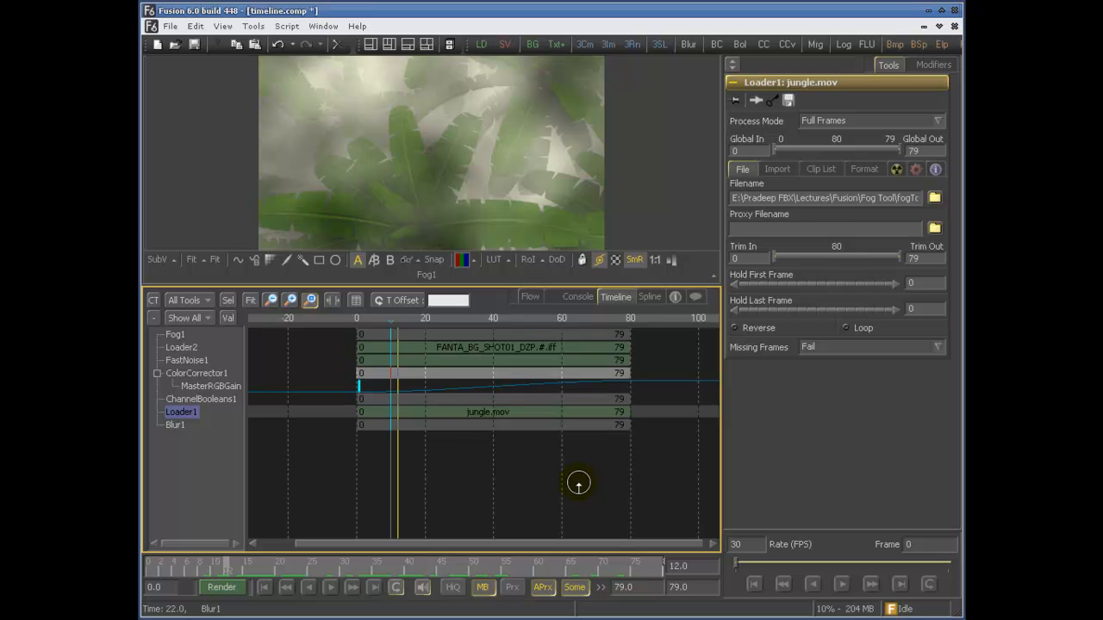
left_click_drag(408, 383, 568, 448)
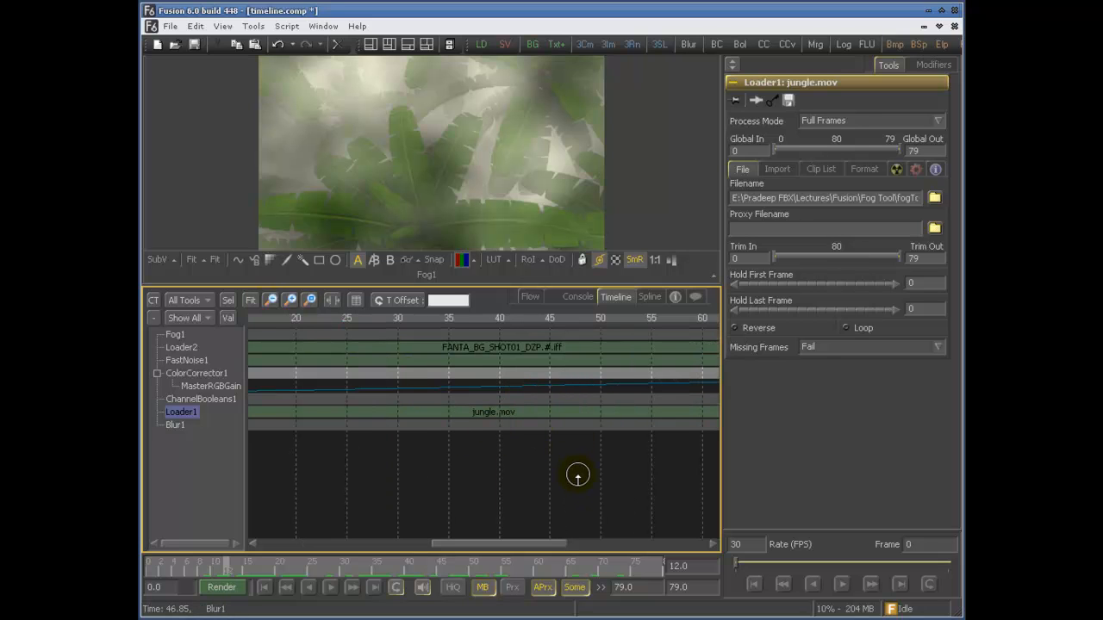
key("ctrl+f")
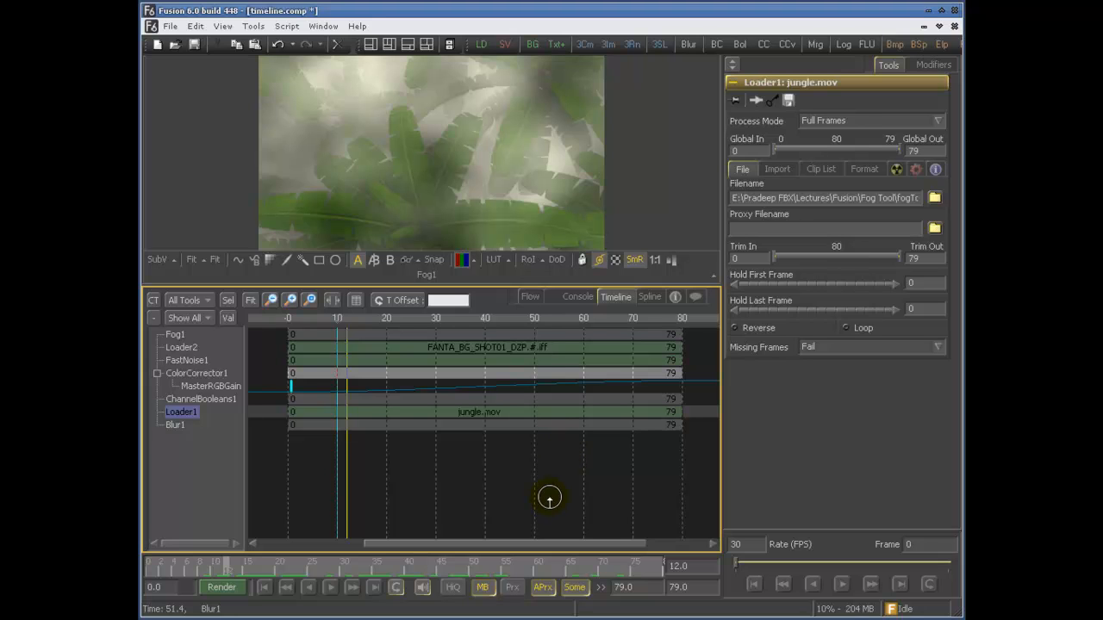
Review the Timeline's Scale commands and toggle the Auto-scaling option
right_click(500, 428)
left_click(491, 439)
right_click(491, 440)
mouse_move(558, 448)
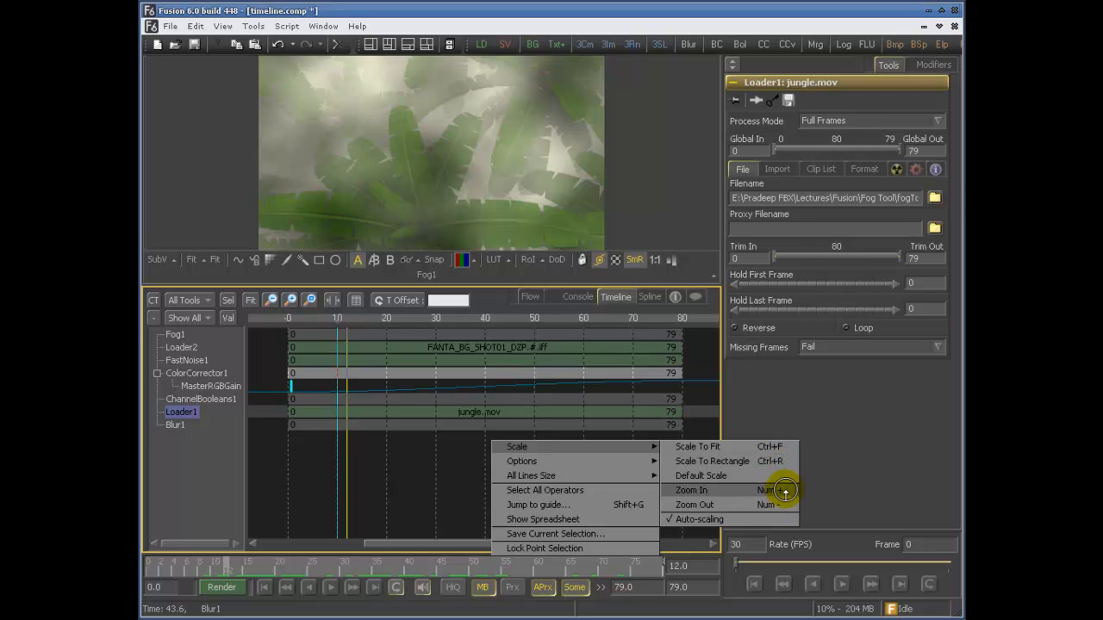
left_click(709, 520)
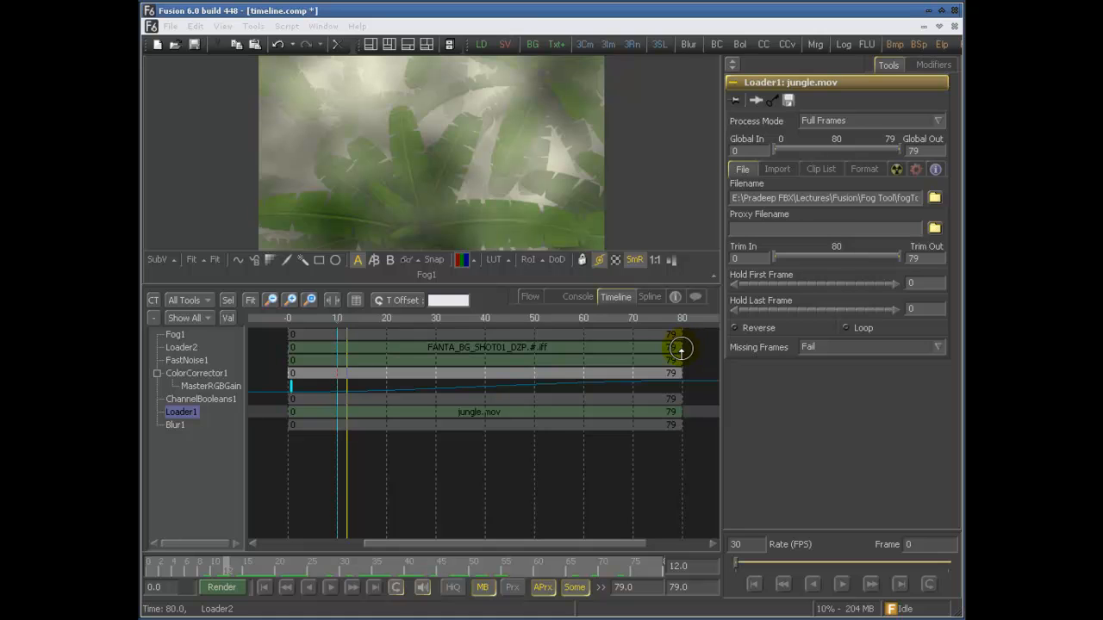
Try trimming the Loader2 clip, first pulling in its end and then moving its start to frame 10, undoing each trim
left_click_drag(682, 351, 635, 351)
key("ctrl+z")
left_click_drag(288, 347, 343, 347)
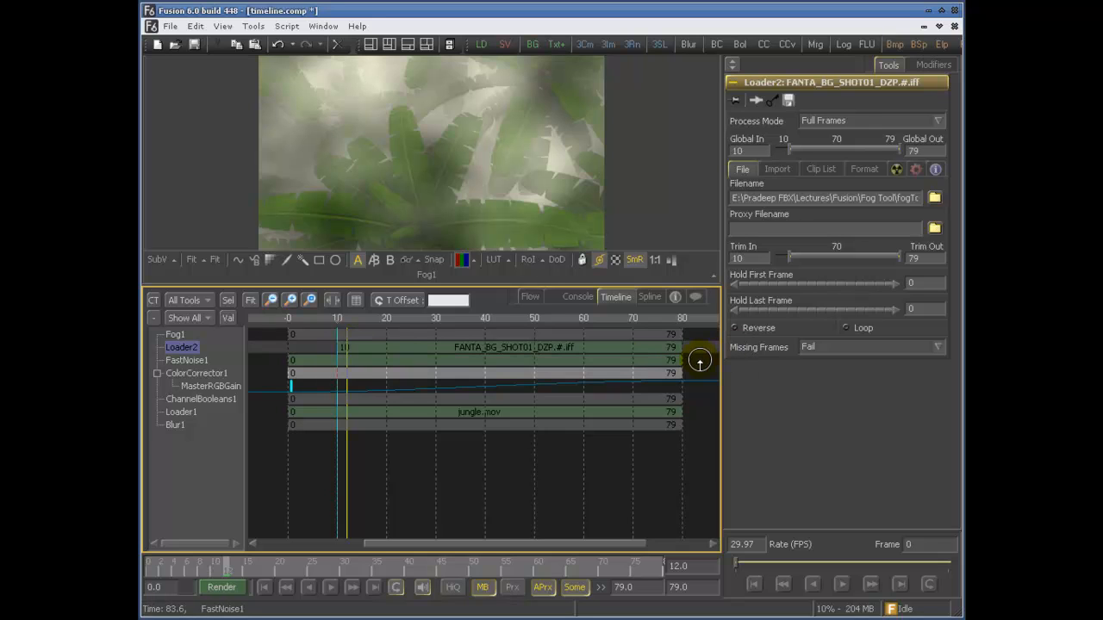
key("ctrl+z")
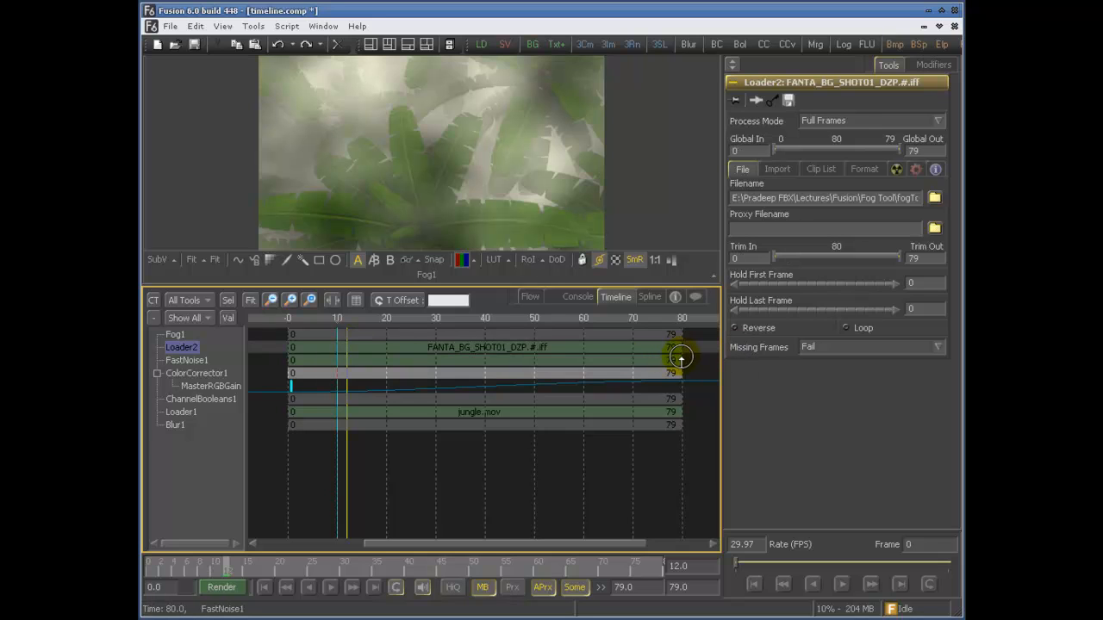
Try extending the Loader2 clip's end to frame 83, inspect its Hold Last Frame value, and undo the extension
left_click_drag(684, 349, 697, 347)
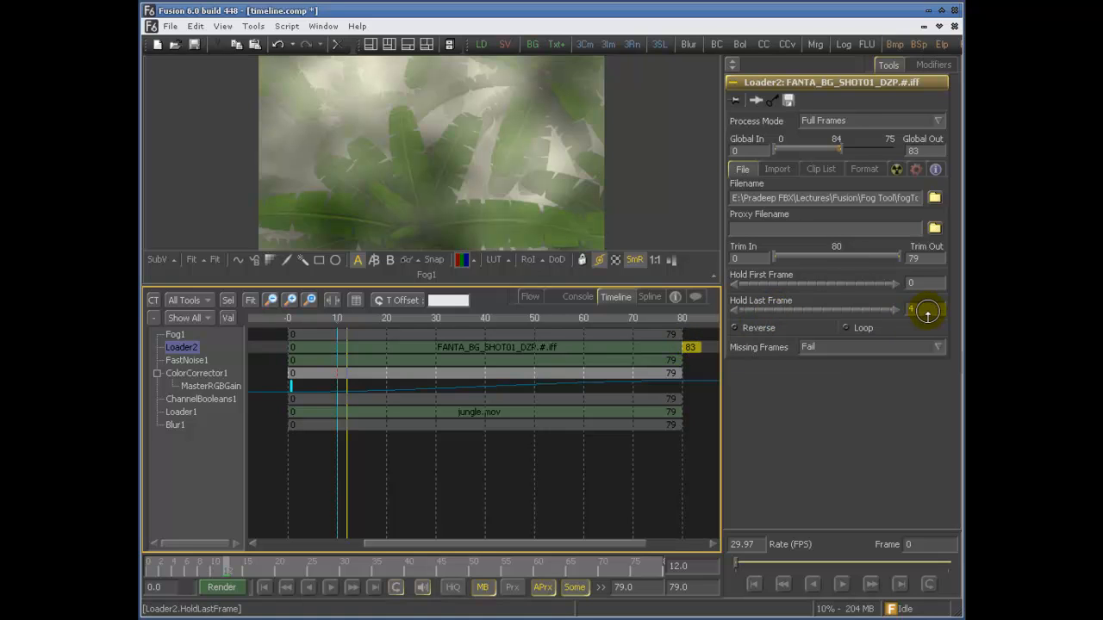
left_click_drag(925, 310, 879, 312)
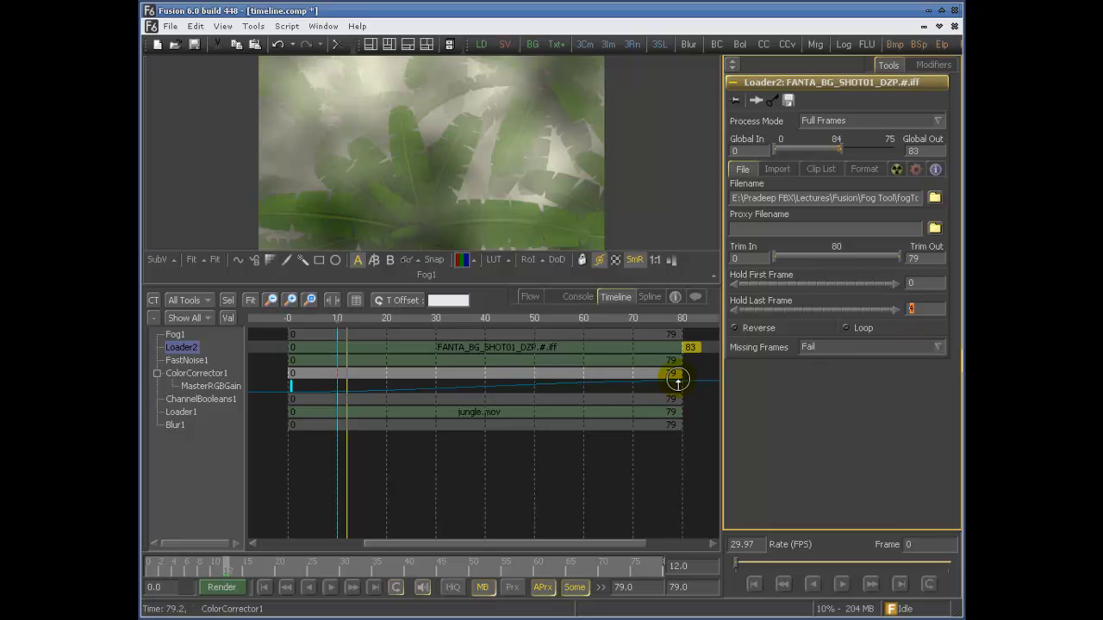
key("ctrl+z")
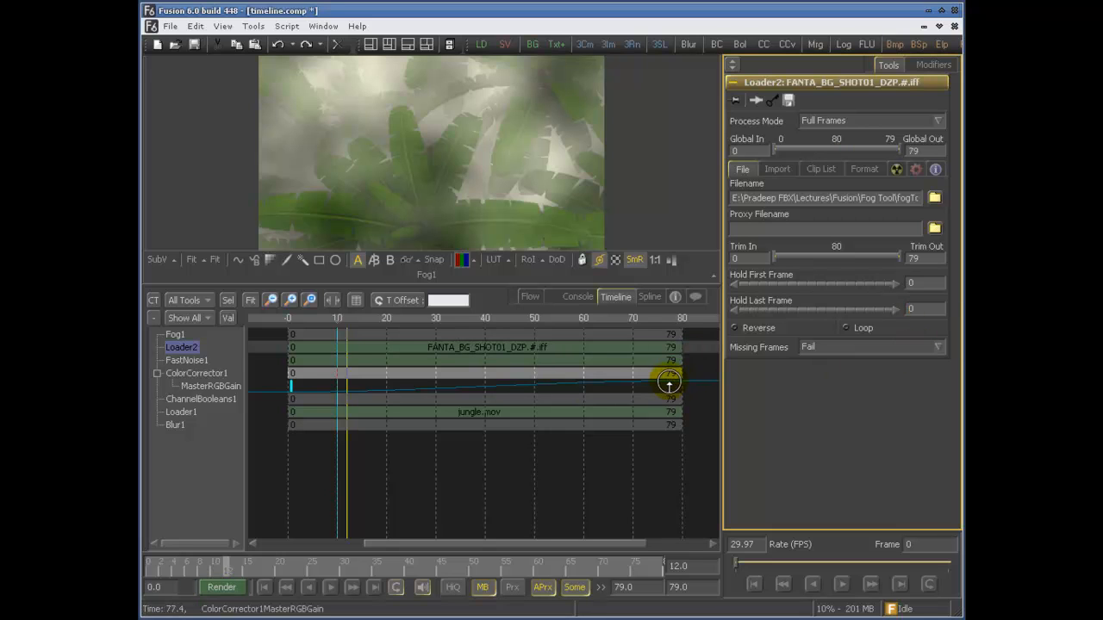
Try extending the Loader2 clip's start to frame -6 to hold its first frame, and undo the extension
left_click(289, 349)
left_click_drag(287, 349, 258, 348)
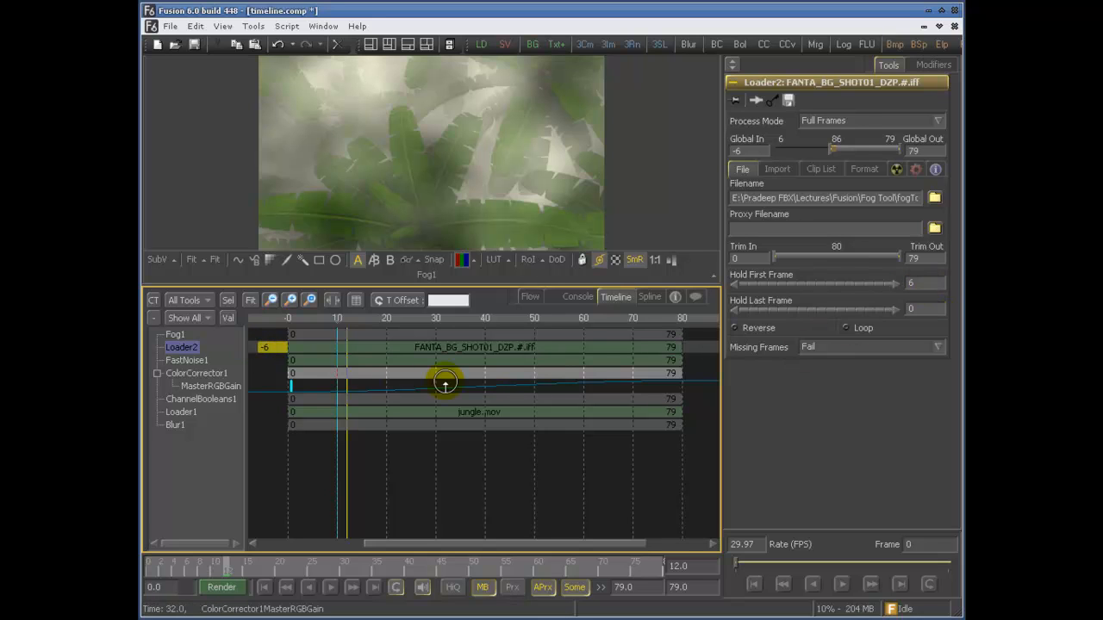
key("ctrl+z")
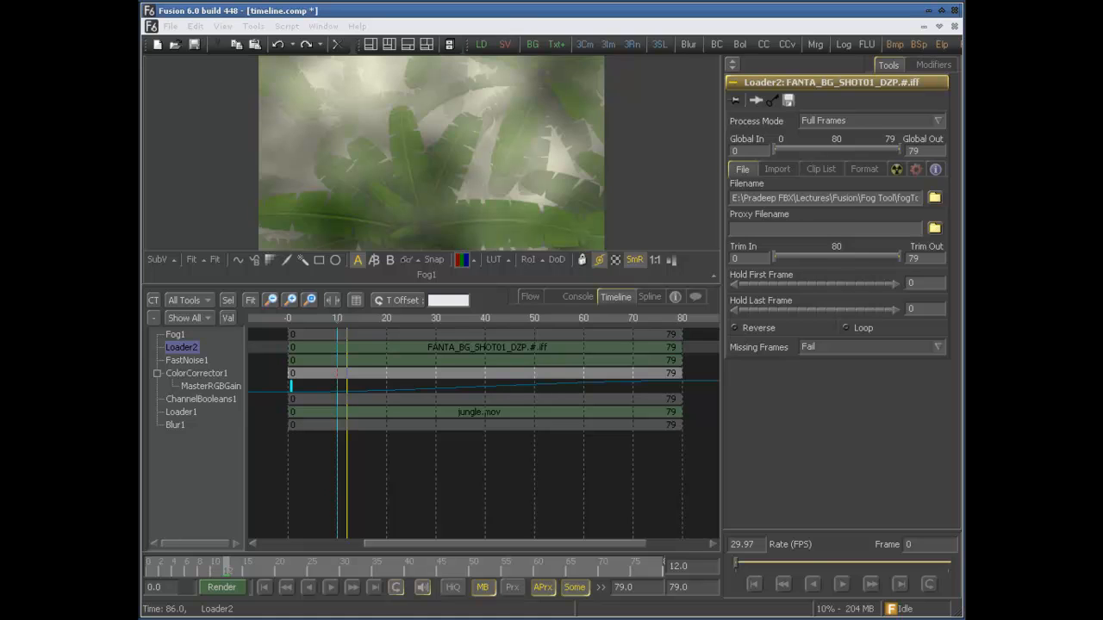
Place ColorCorrector1's MasterRGBGain keyframes at frames 0 and 79 in the Timeline, and select the ChannelBooleans1 track
left_click(290, 387)
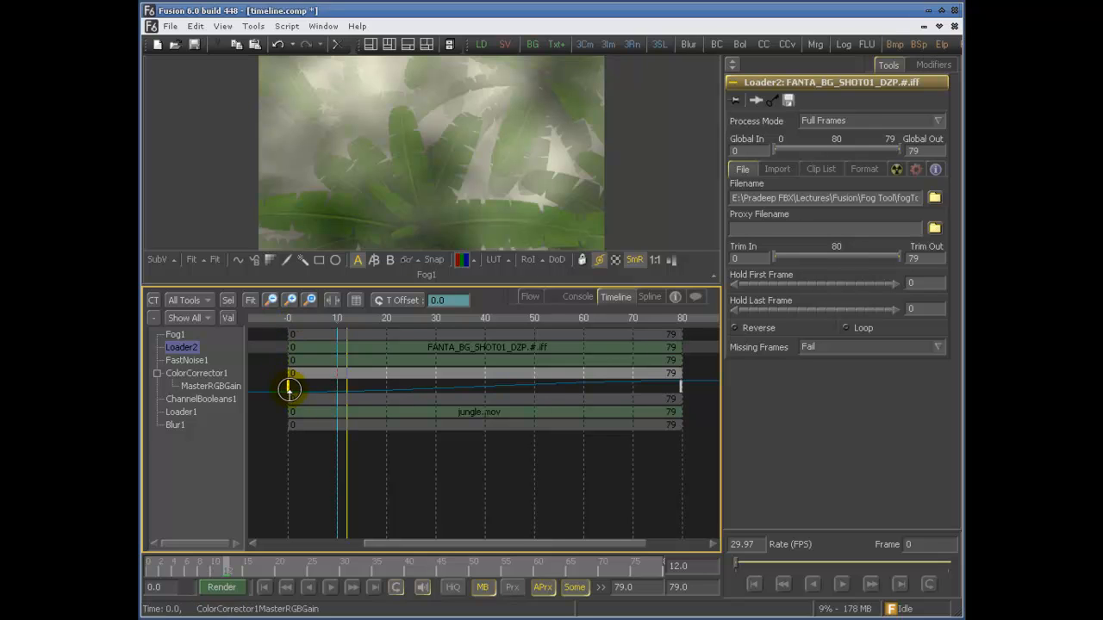
left_click(681, 388)
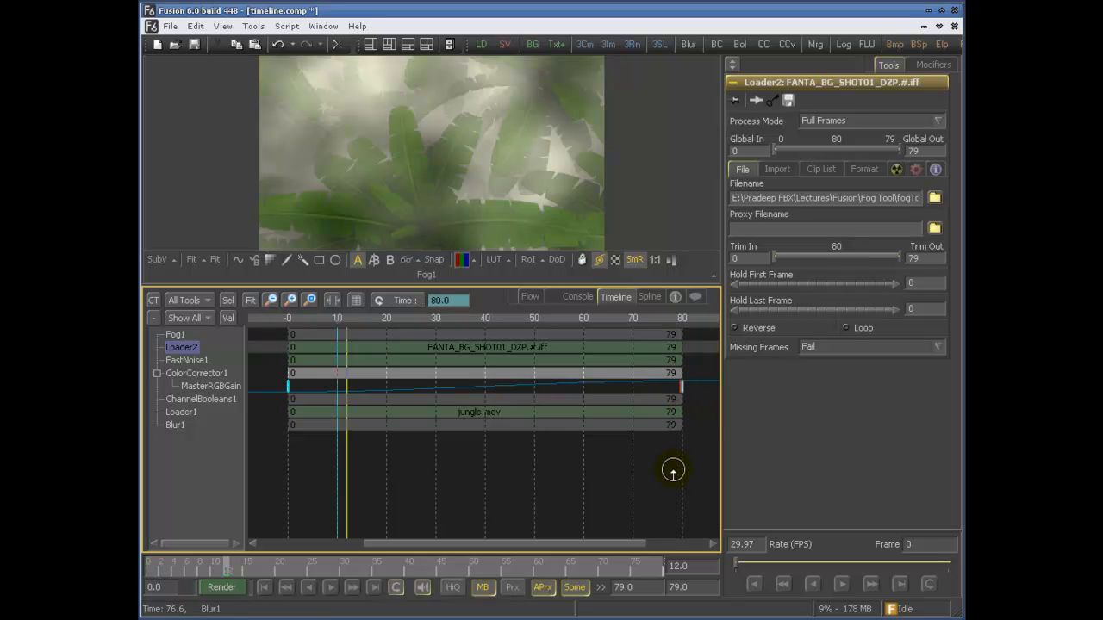
left_click(683, 412)
left_click(681, 389)
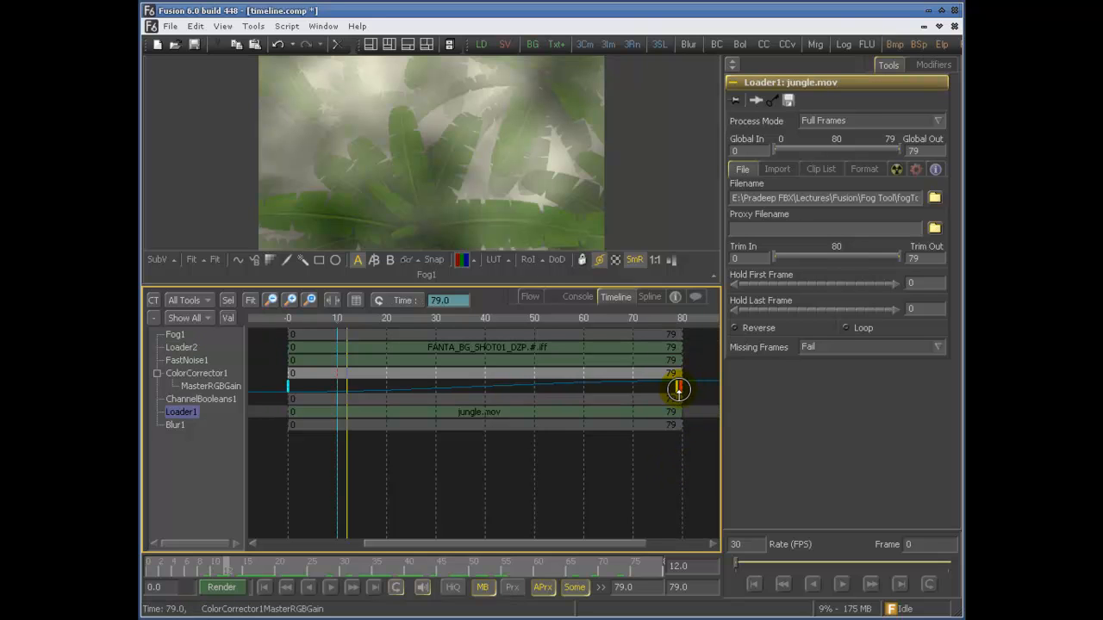
left_click(696, 399)
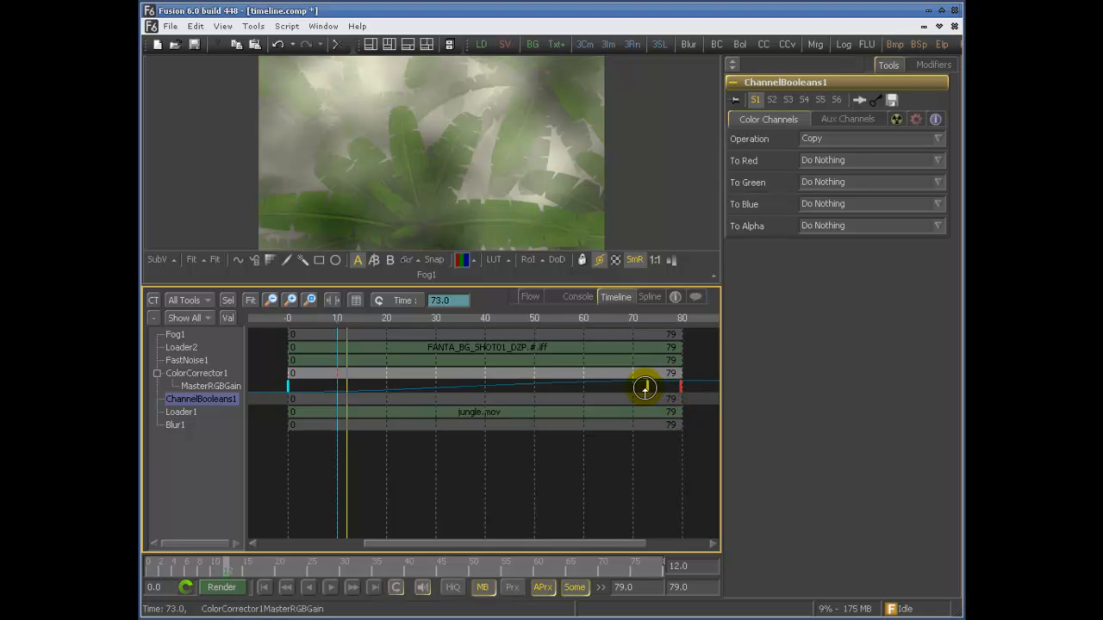
Try moving the last MasterRGBGain keyframe to frame 60 and the first one toward the clip's end, undoing each move
left_click_drag(593, 387, 583, 387)
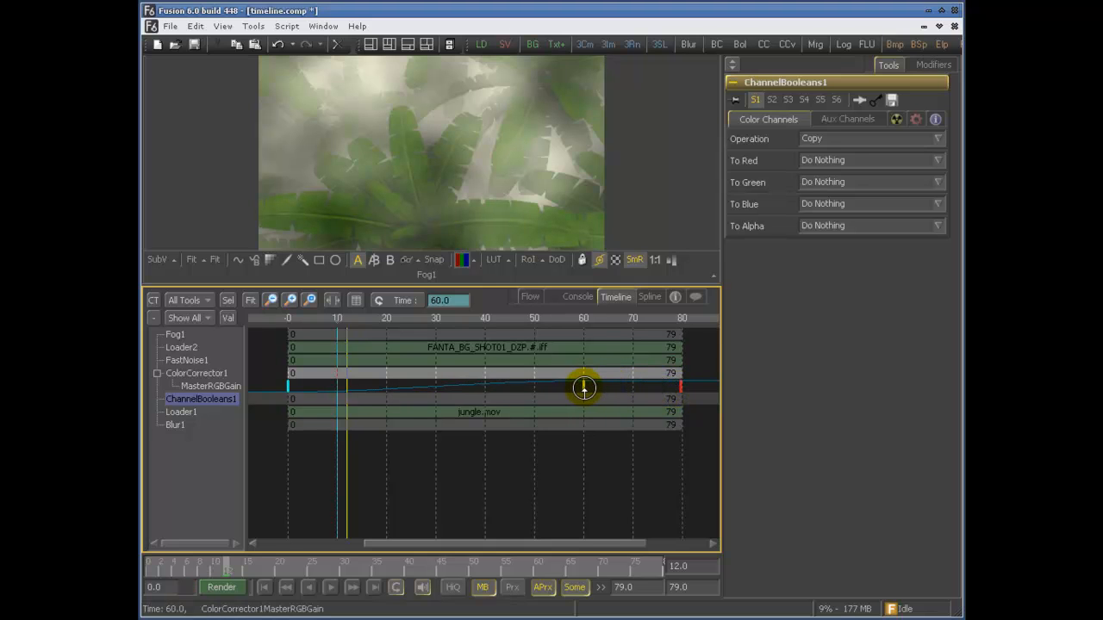
key("ctrl+z")
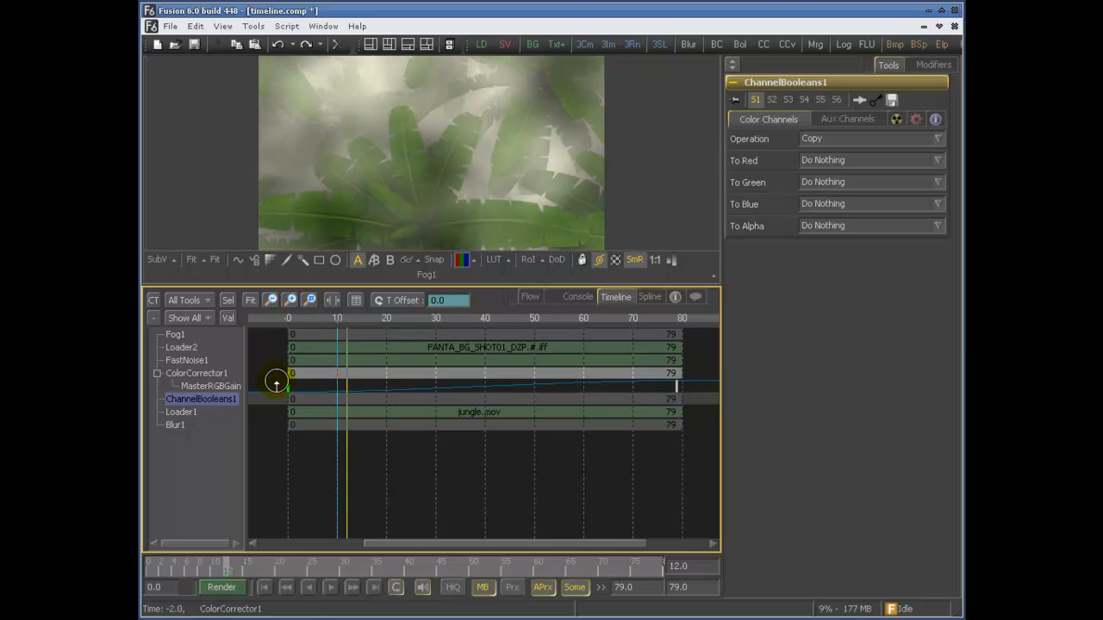
left_click_drag(278, 386, 561, 388)
key("ctrl+z")
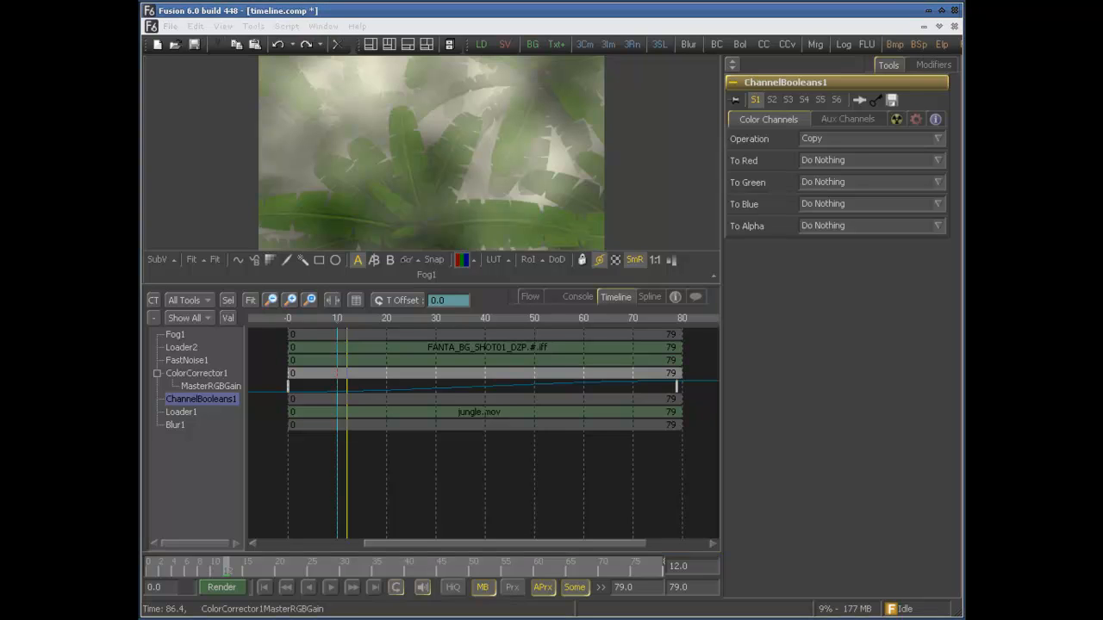
Select the ColorCorrector1 track and set the last MasterRGBGain keyframe's time to frame 50
left_click(680, 372)
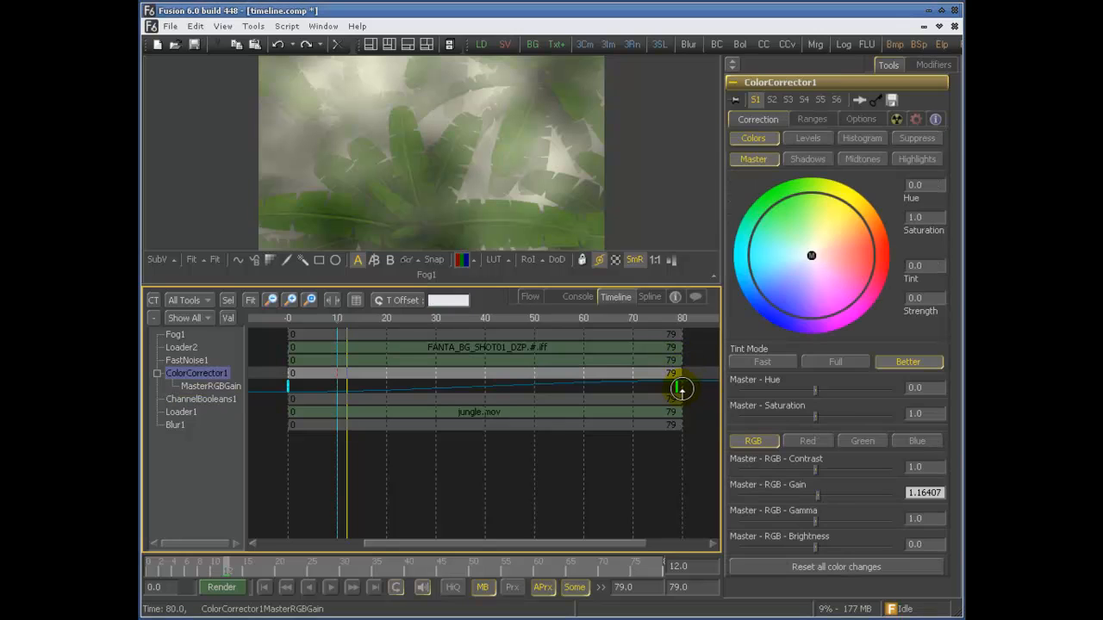
left_click_drag(465, 302, 409, 302)
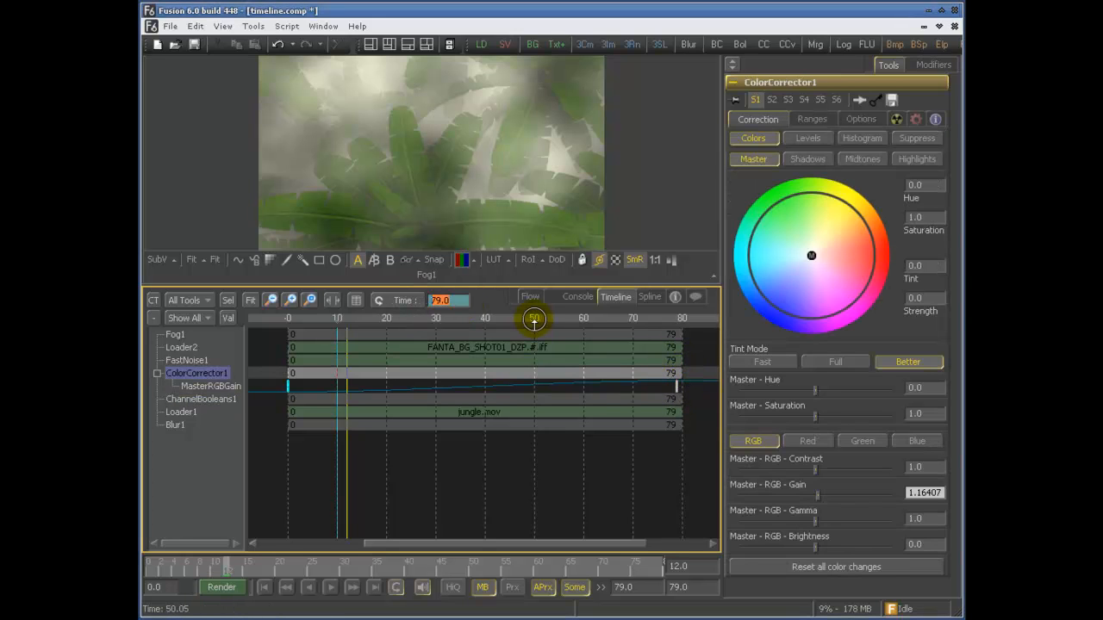
type("50")
key("Return")
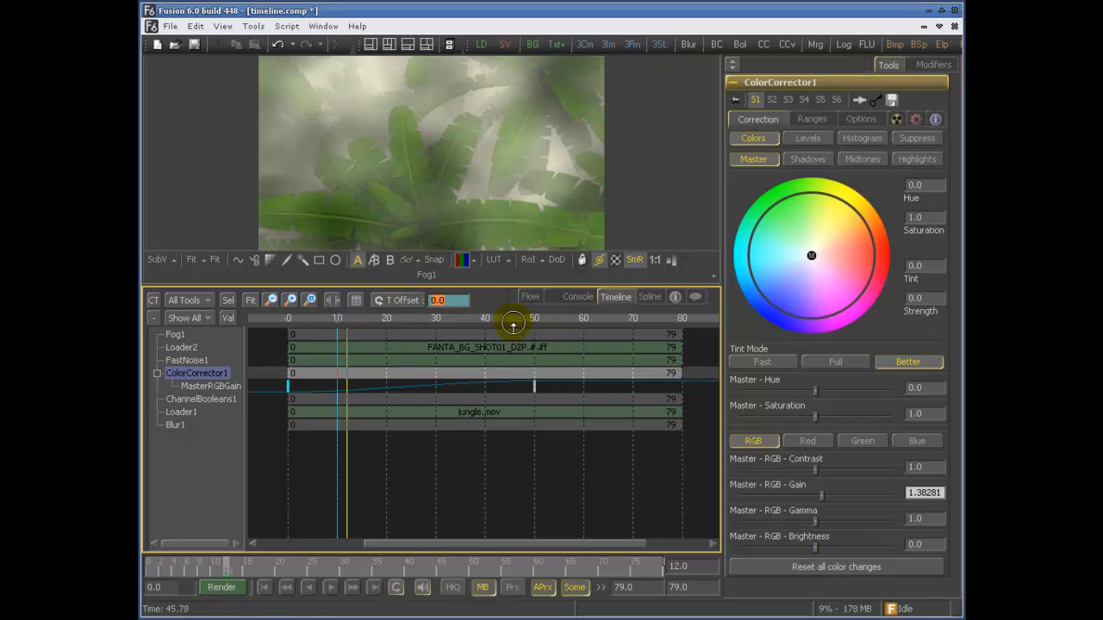
Apply a time offset of 5 frames to the selected keyframe and segment start, and switch the entry mode to Time
type("5")
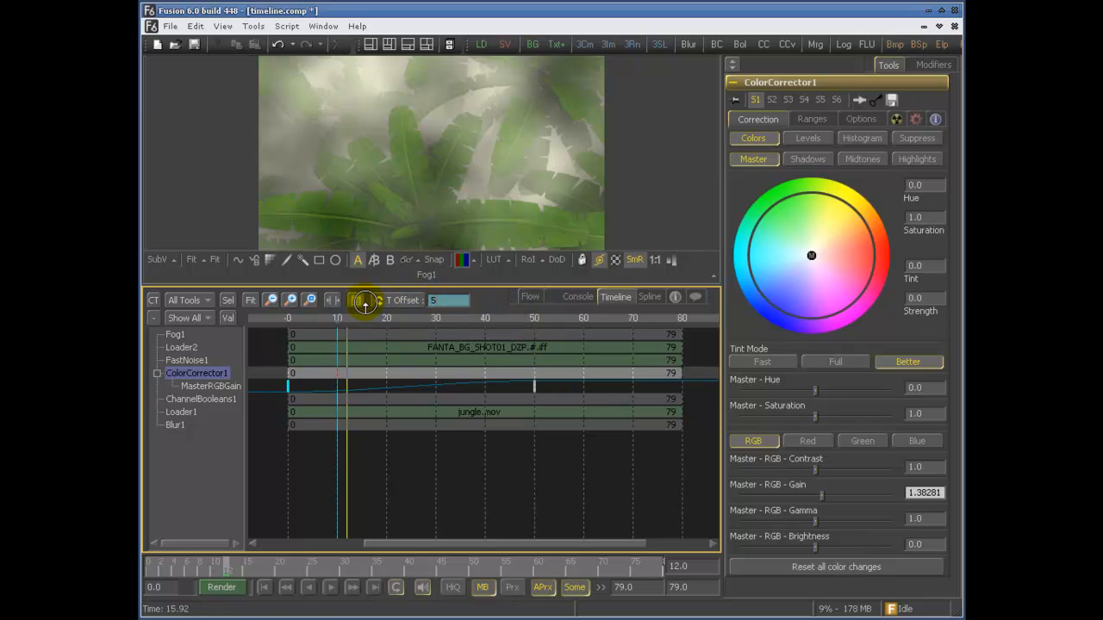
key("Return")
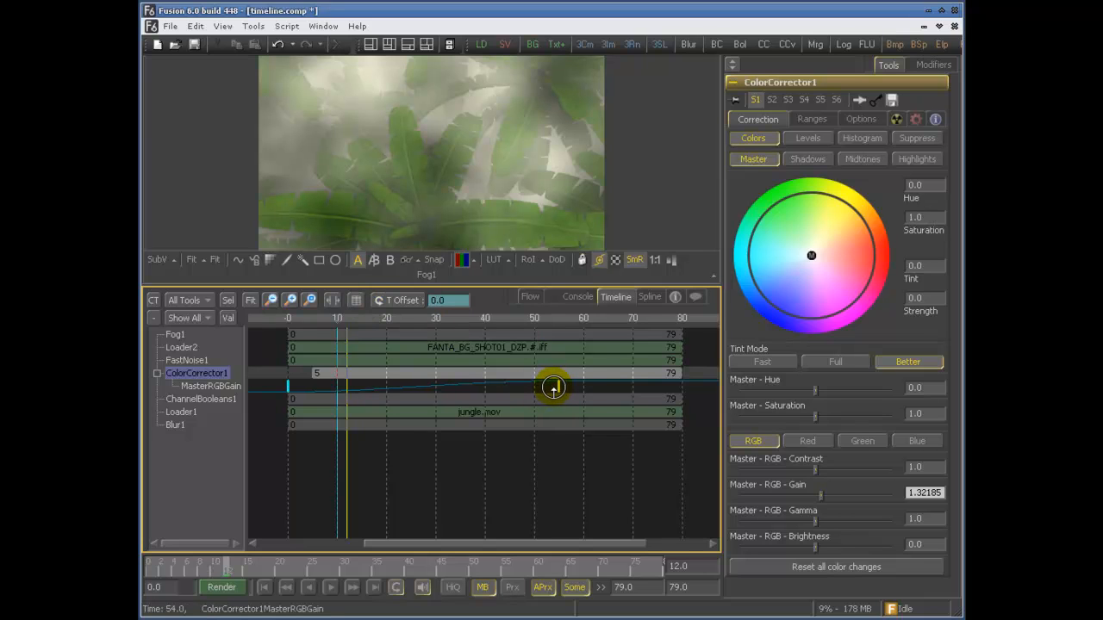
left_click(398, 300)
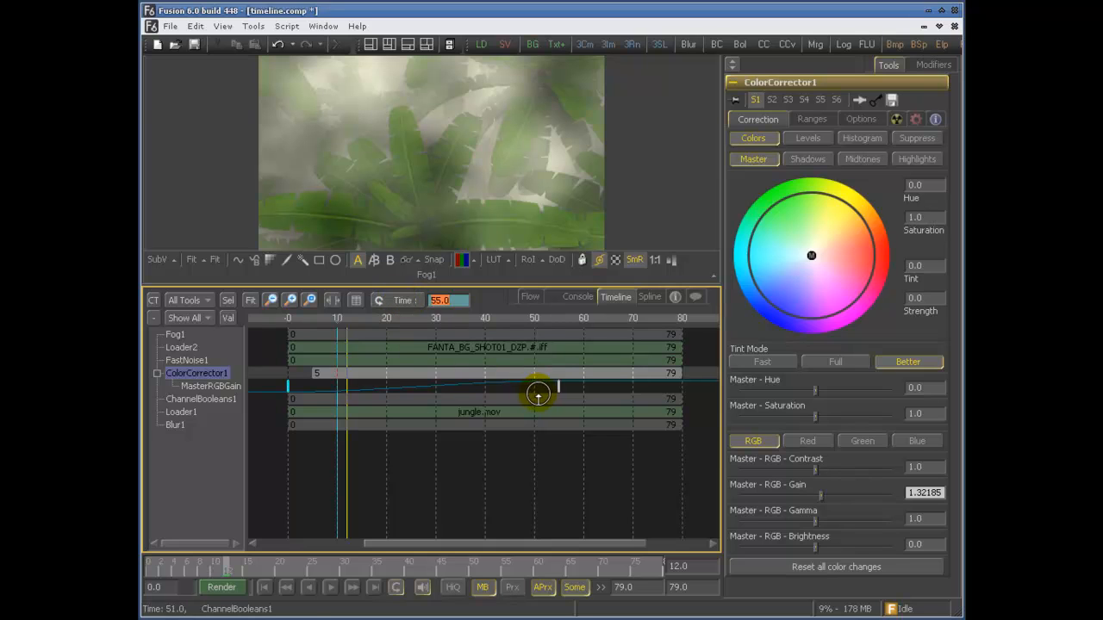
Undo the 5-frame time offset and move the last MasterRGBGain keyframe to frame 80
key("ctrl+z")
left_click_drag(533, 386, 680, 405)
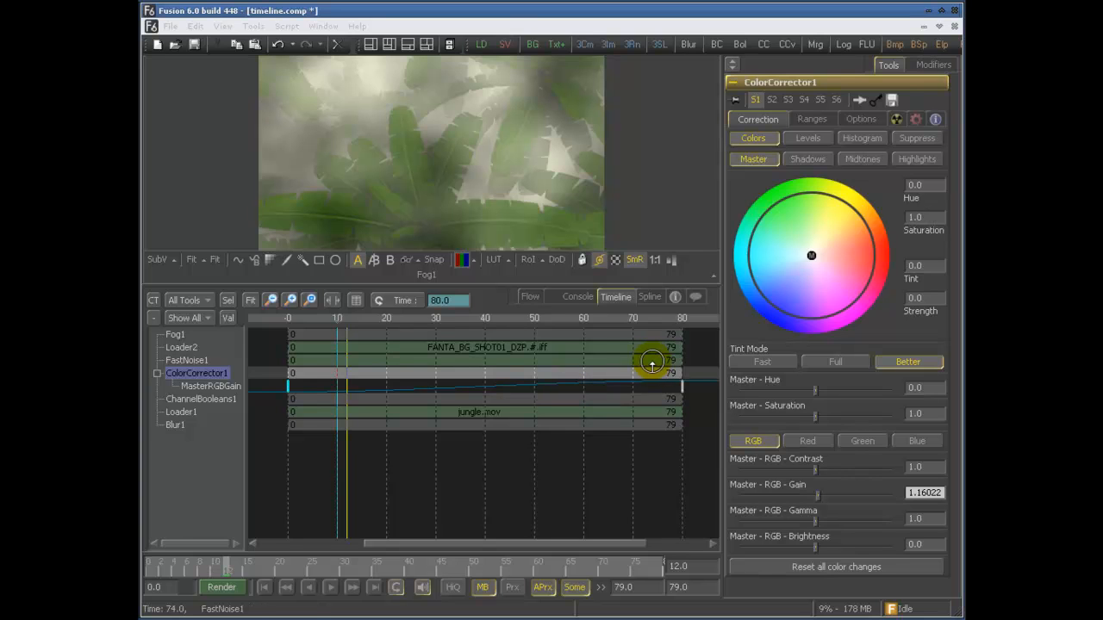
Try moving the last MasterRGBGain keyframe to about frame 56, and undo the move
left_click(682, 387)
left_click_drag(672, 388, 561, 388)
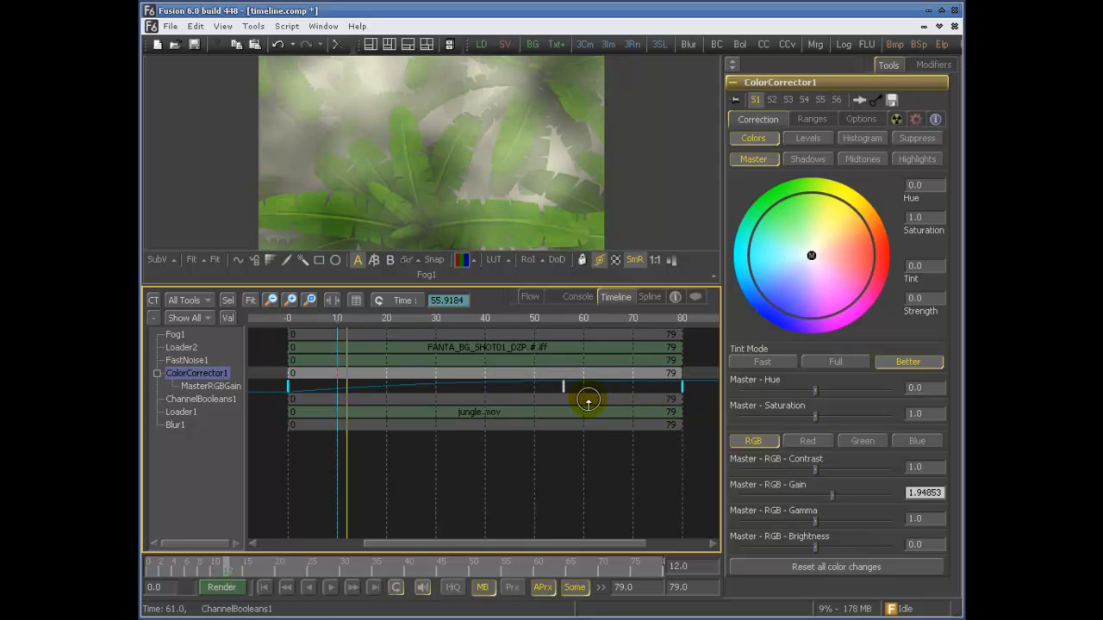
key("ctrl+z")
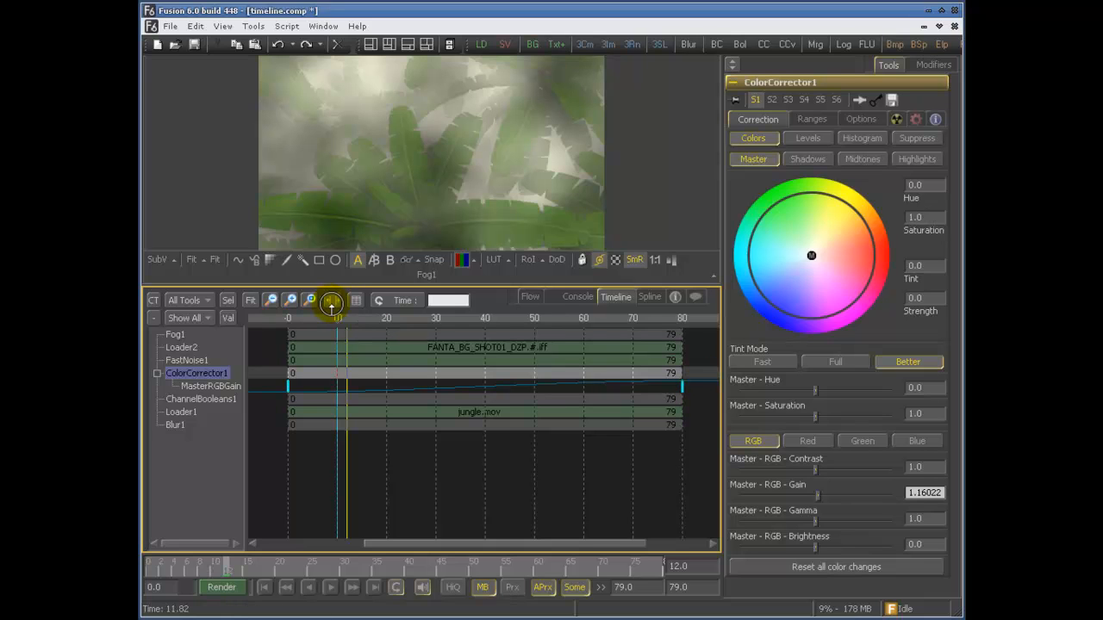
left_click_drag(270, 379, 317, 390)
key("ctrl+z")
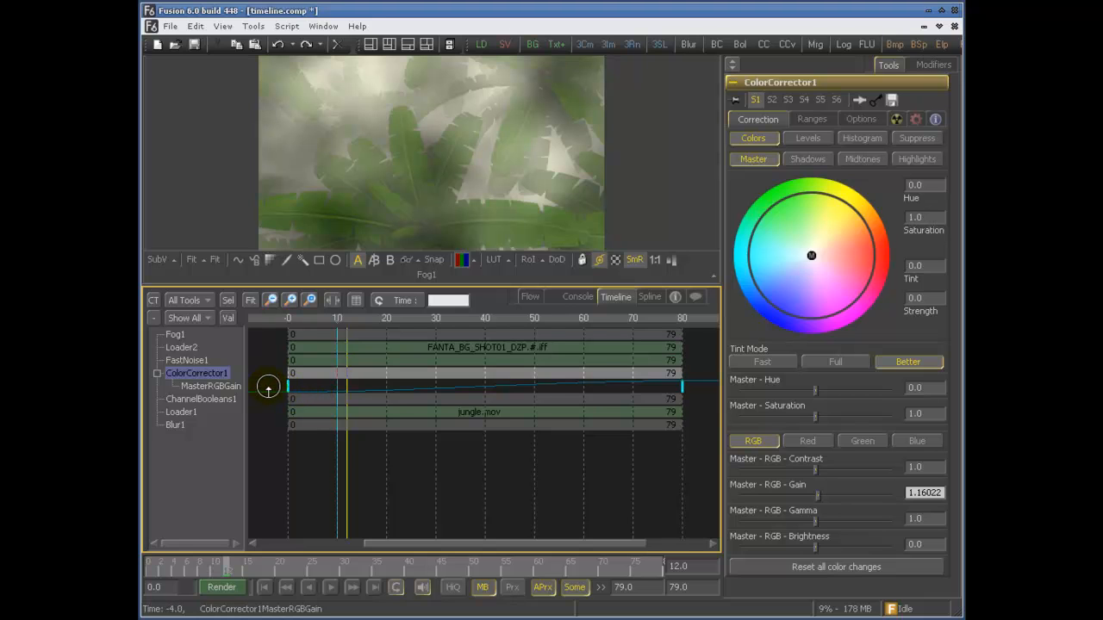
Select both MasterRGBGain keyframes in the timeline and try time stretching them from the last keyframe
left_click(268, 387)
left_click(258, 361)
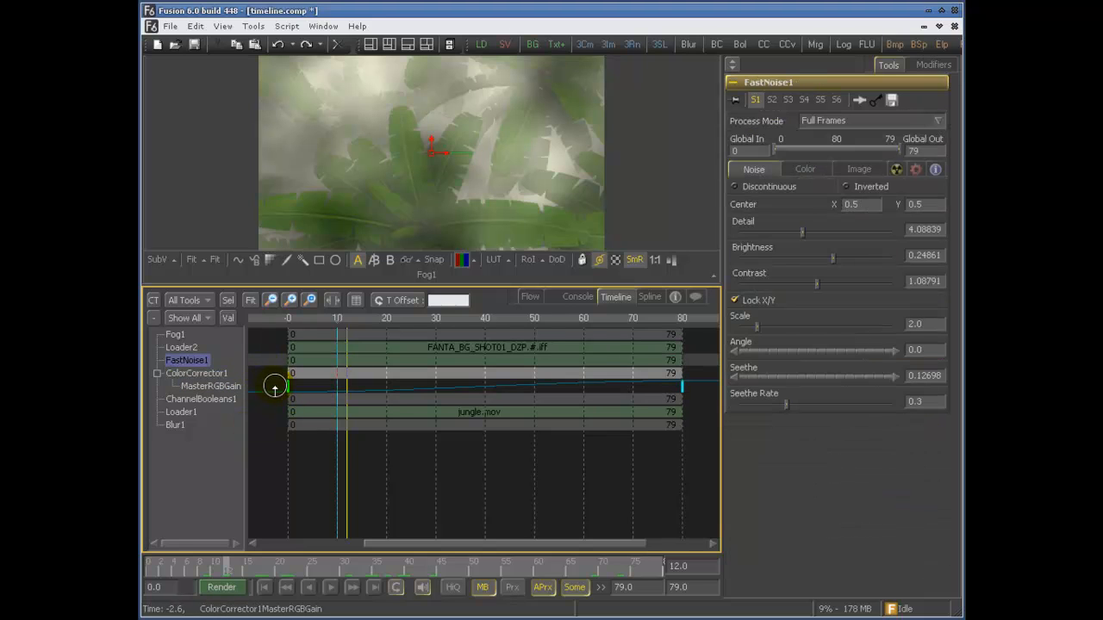
left_click_drag(281, 387, 684, 387)
left_click(329, 302)
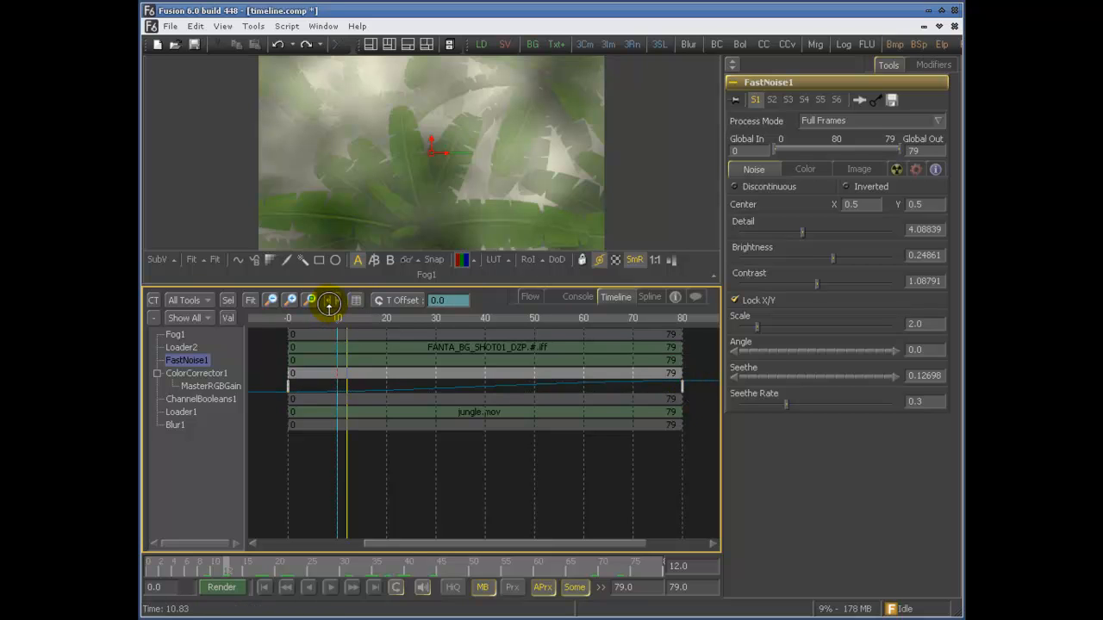
left_click(330, 304)
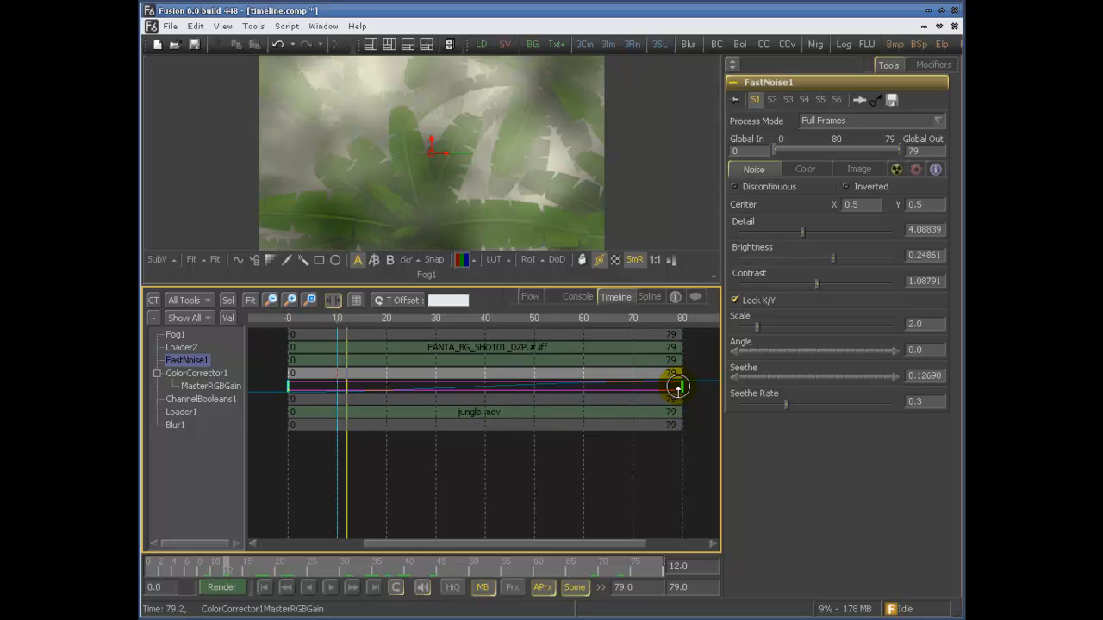
mouse_move(681, 388)
left_mouse_down()
mouse_move(436, 387)
mouse_move(682, 392)
left_mouse_up()
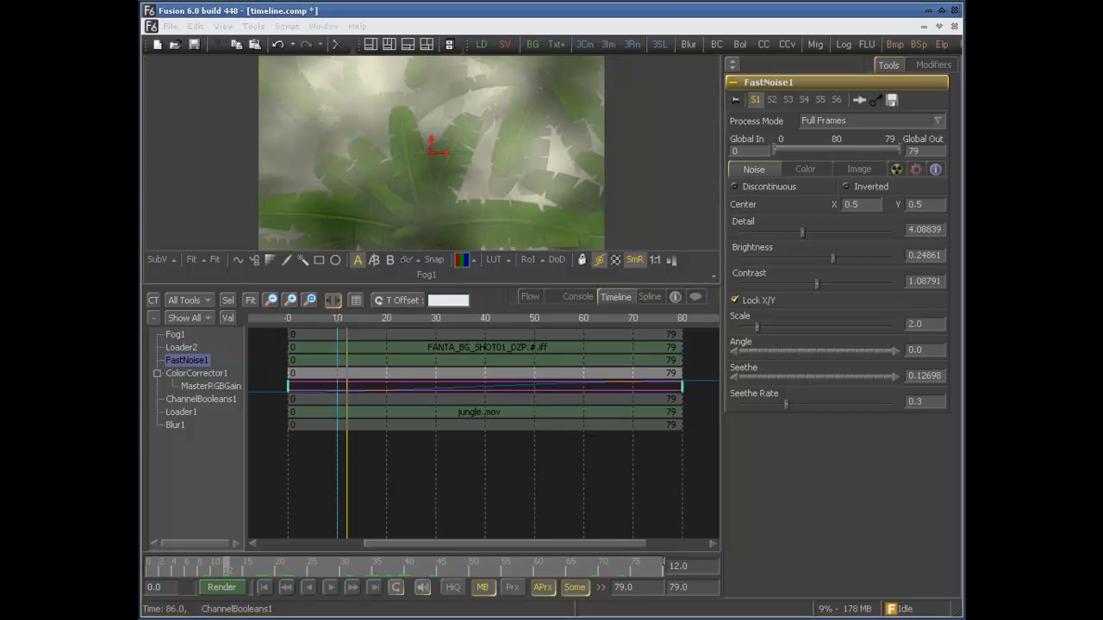
left_click(701, 414)
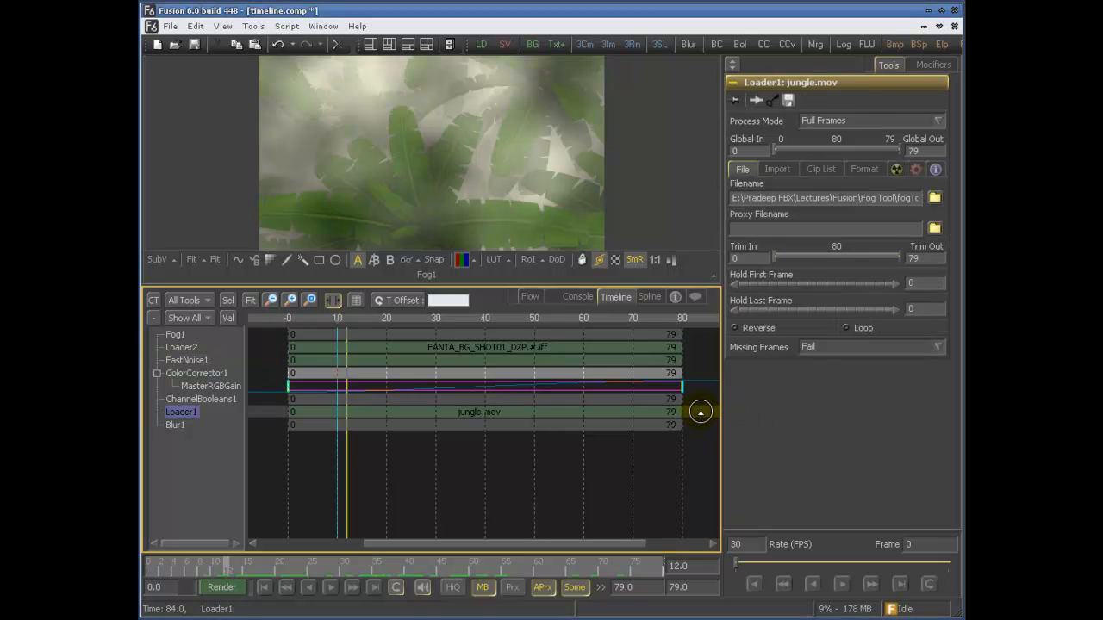
left_click(690, 397)
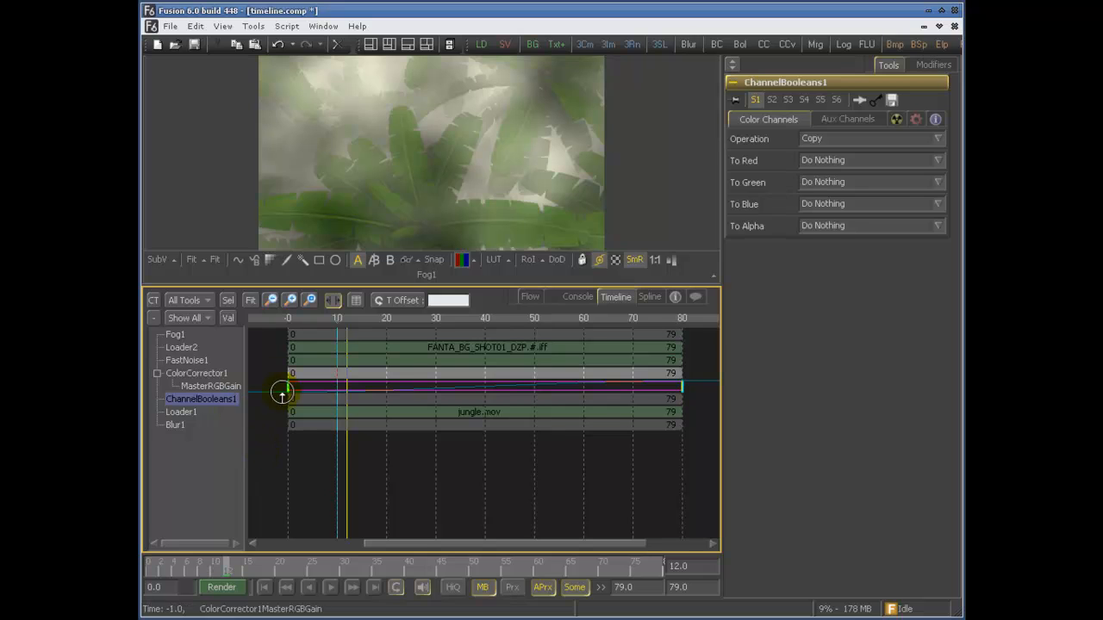
Show the MasterRGBGain keyframe values, set the last keyframe's value to 5, and hide the value row
left_click(228, 387)
left_click(222, 386)
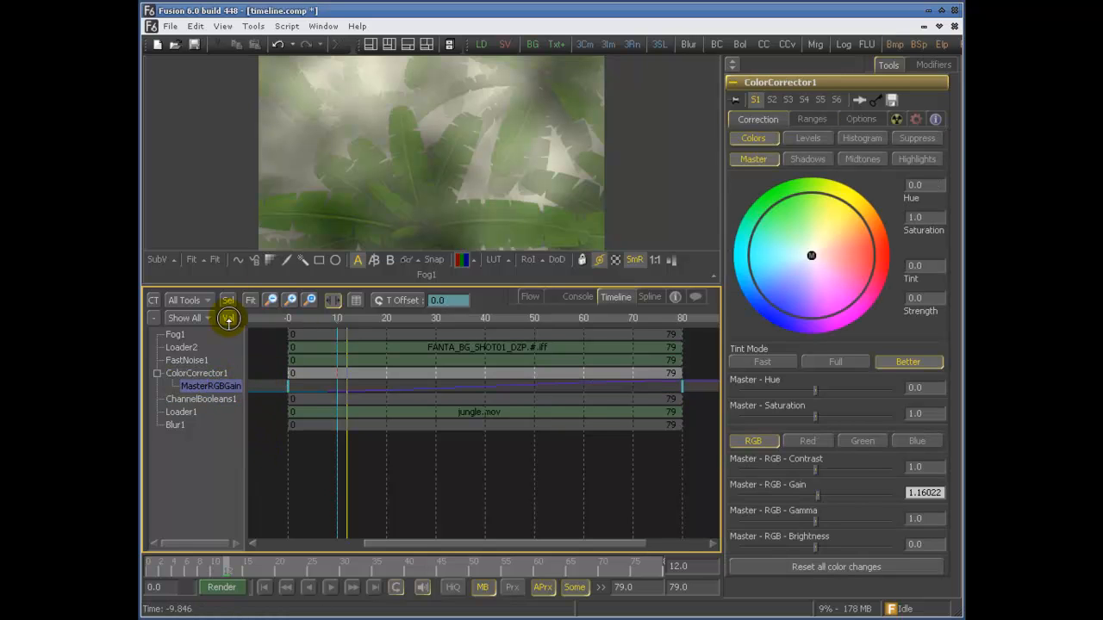
left_click(228, 319)
left_click(276, 398)
left_click(683, 397)
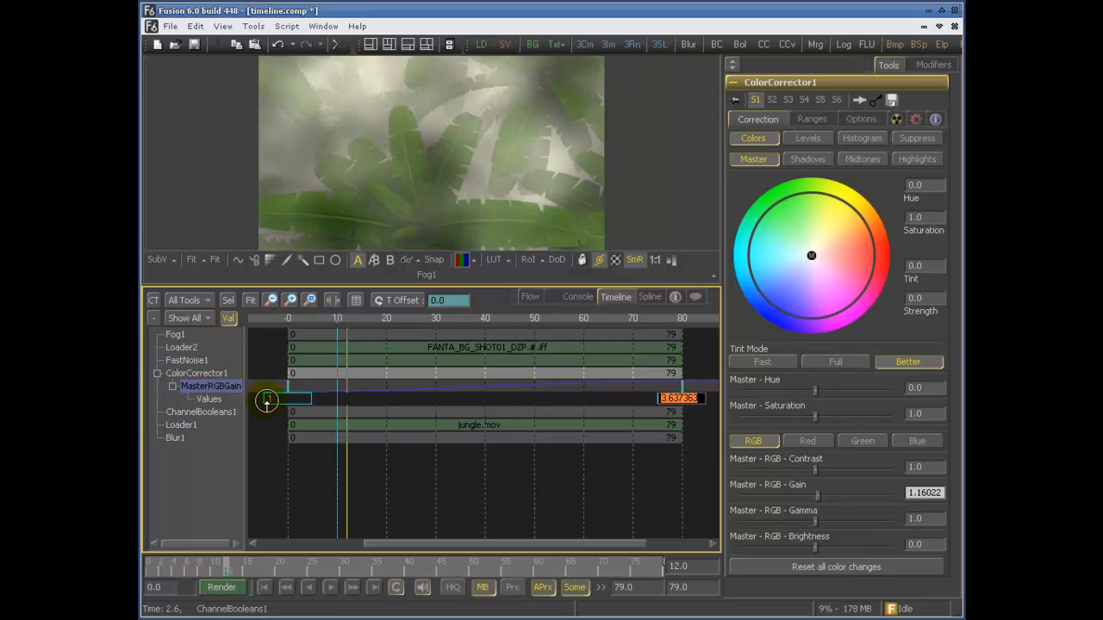
left_click(704, 401)
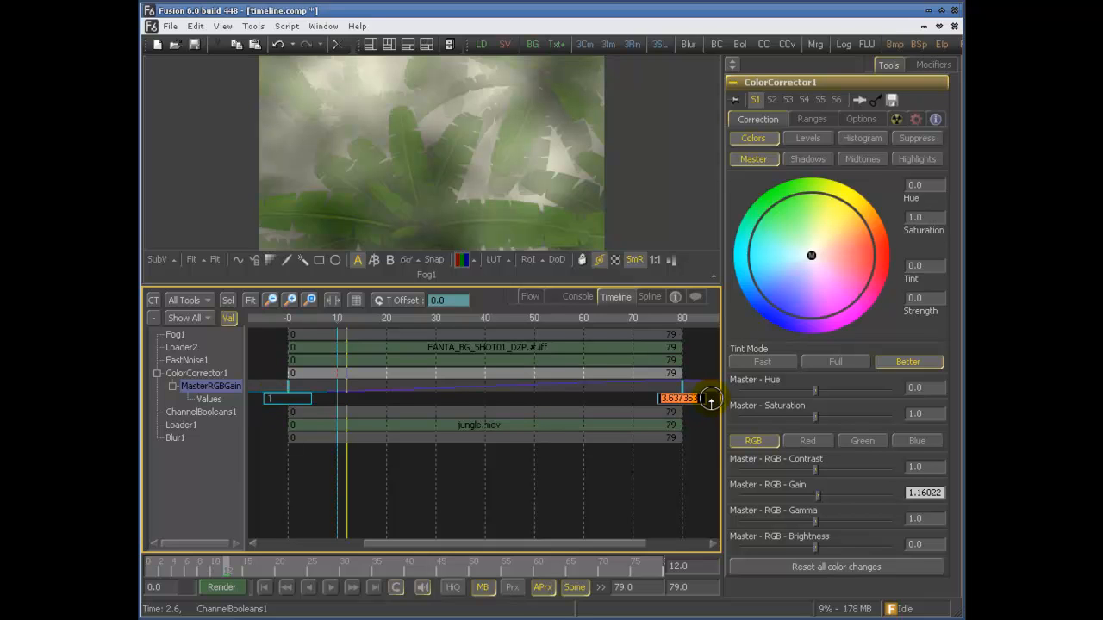
key("Return")
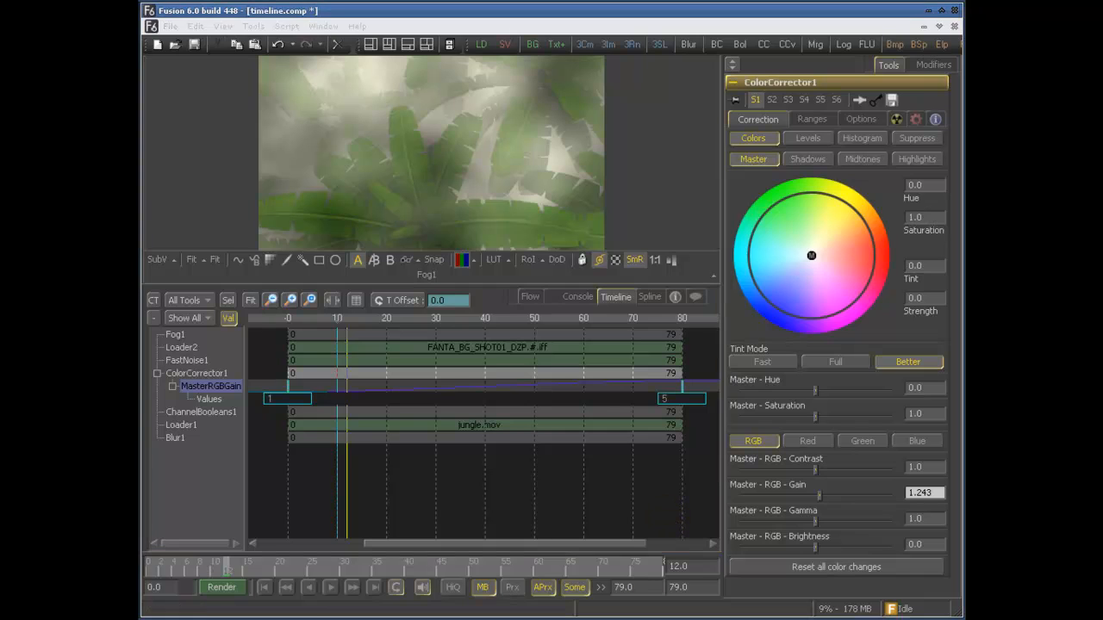
left_click(227, 318)
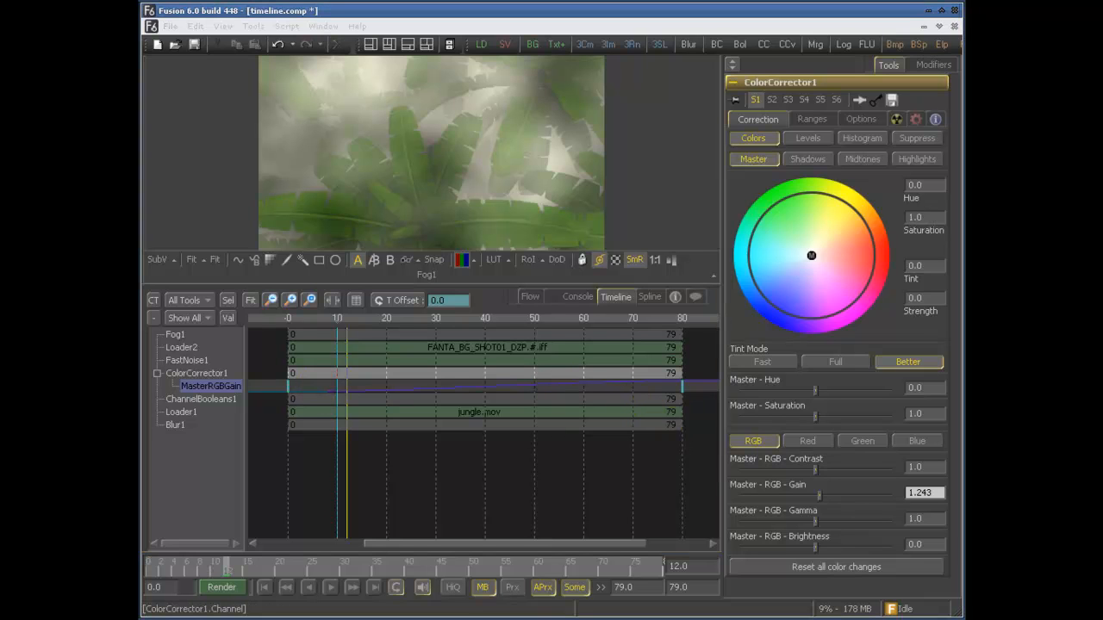
Set the timeline filter to Show None and switch it back to Show All
left_click(173, 319)
left_click(185, 330)
left_click(192, 320)
left_click(191, 318)
left_click(191, 321)
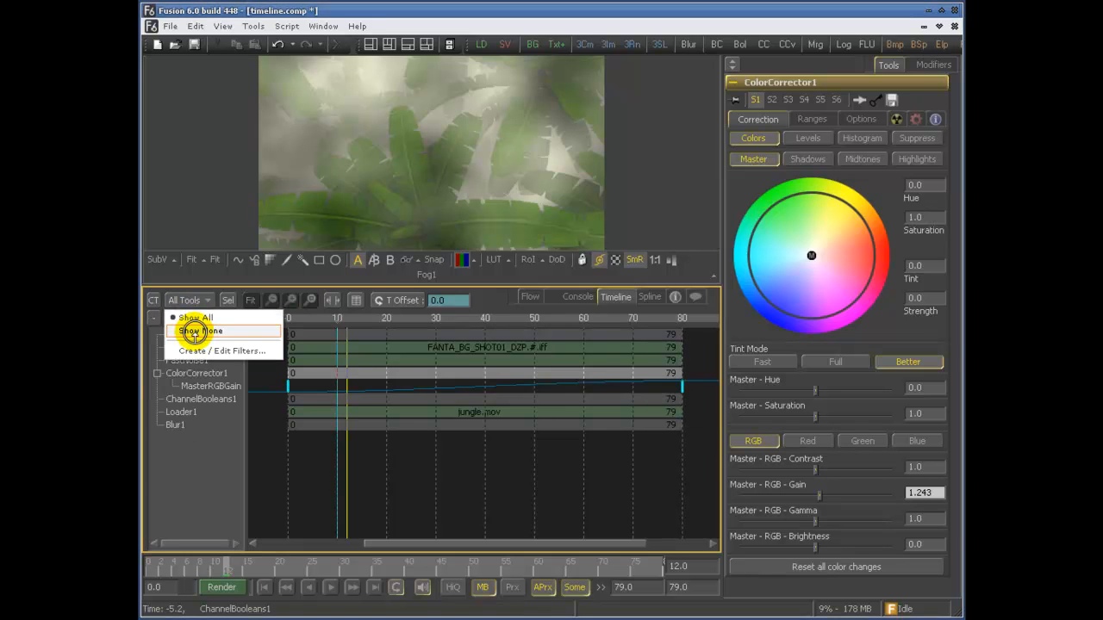
left_click(193, 330)
left_click(191, 317)
left_click(193, 328)
left_click(192, 318)
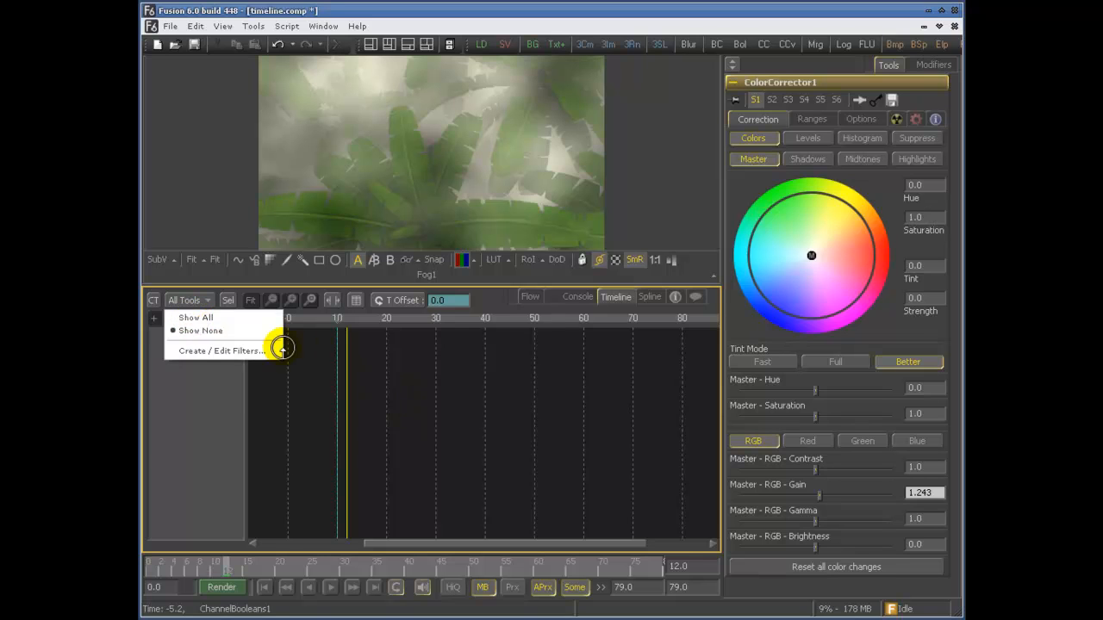
left_click(222, 317)
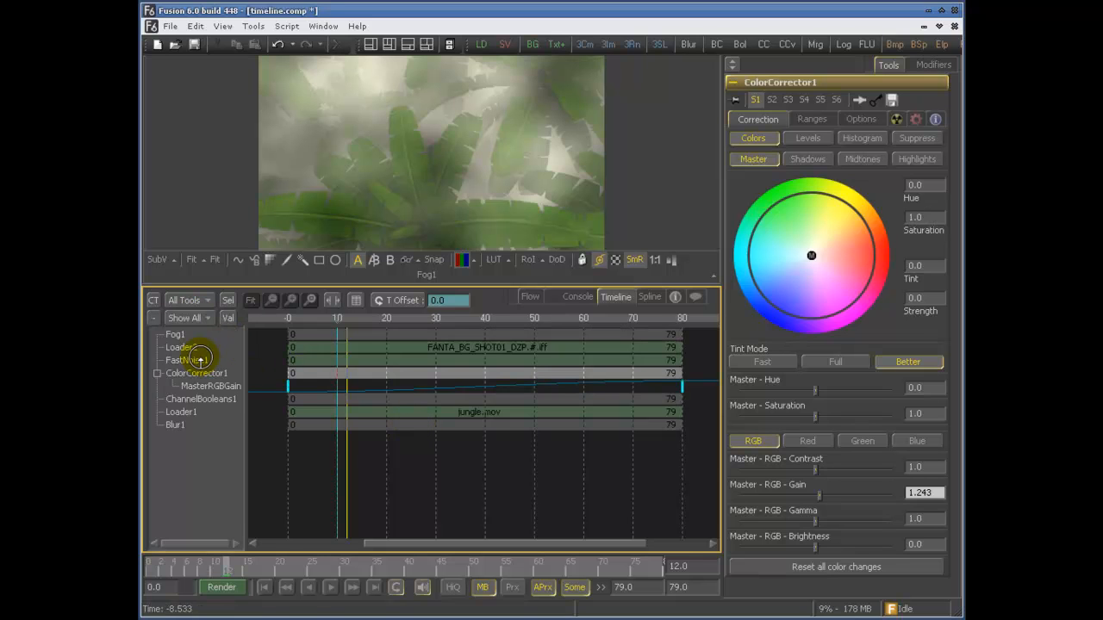
Open the filter creation settings and add a new timeline filter named sd
left_click(188, 318)
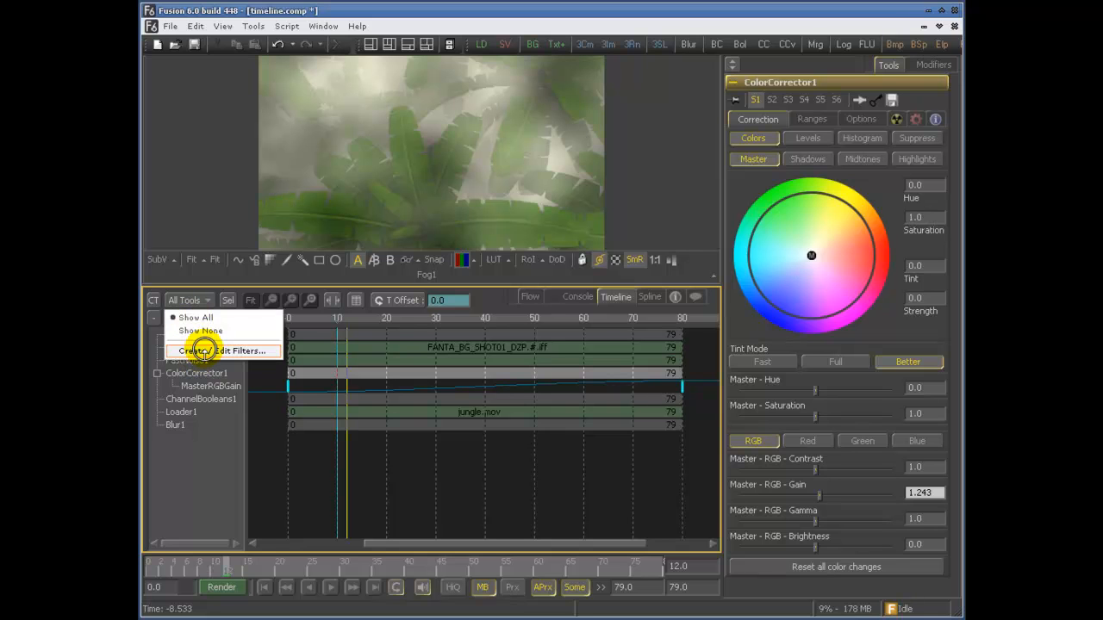
left_click(203, 351)
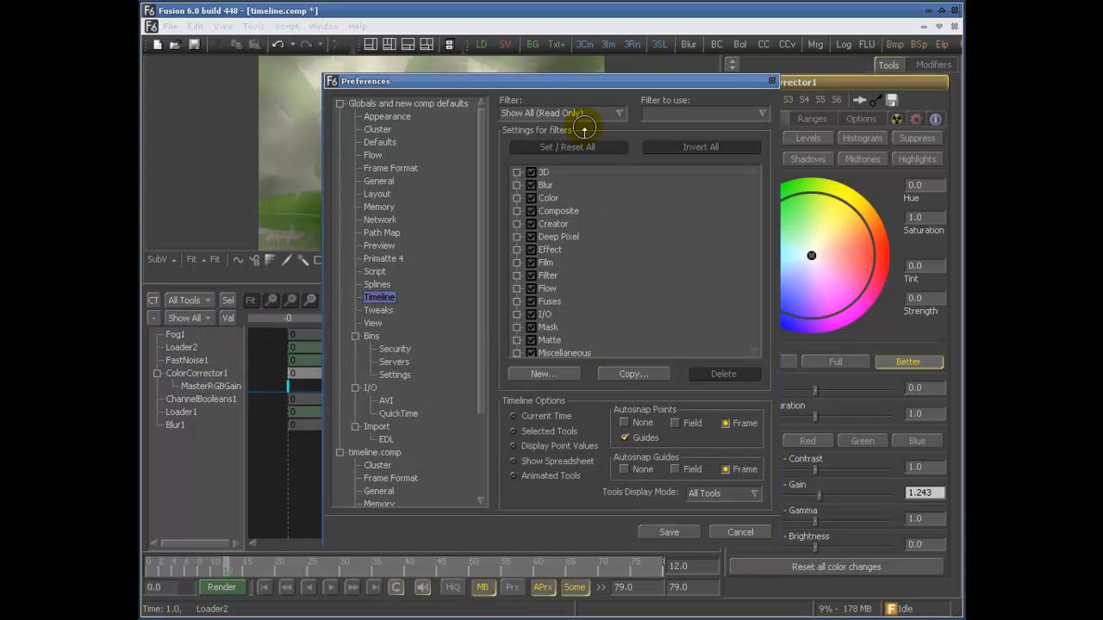
left_click(544, 373)
type("sd")
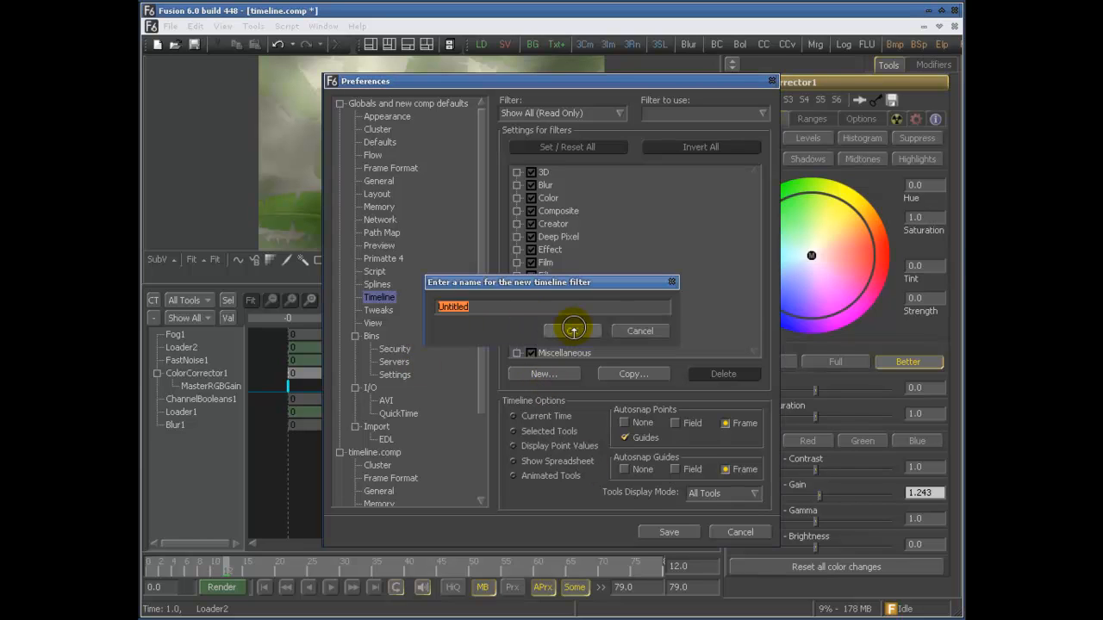
left_click(571, 328)
Exclude 3D, Blur, Color, Composite, Creator, Deep Pixel and Film from the sd filter, and cancel the preference changes
left_click(531, 172)
left_click(531, 185)
left_click(531, 198)
left_click(531, 211)
left_click(531, 224)
left_click(532, 237)
left_click(530, 262)
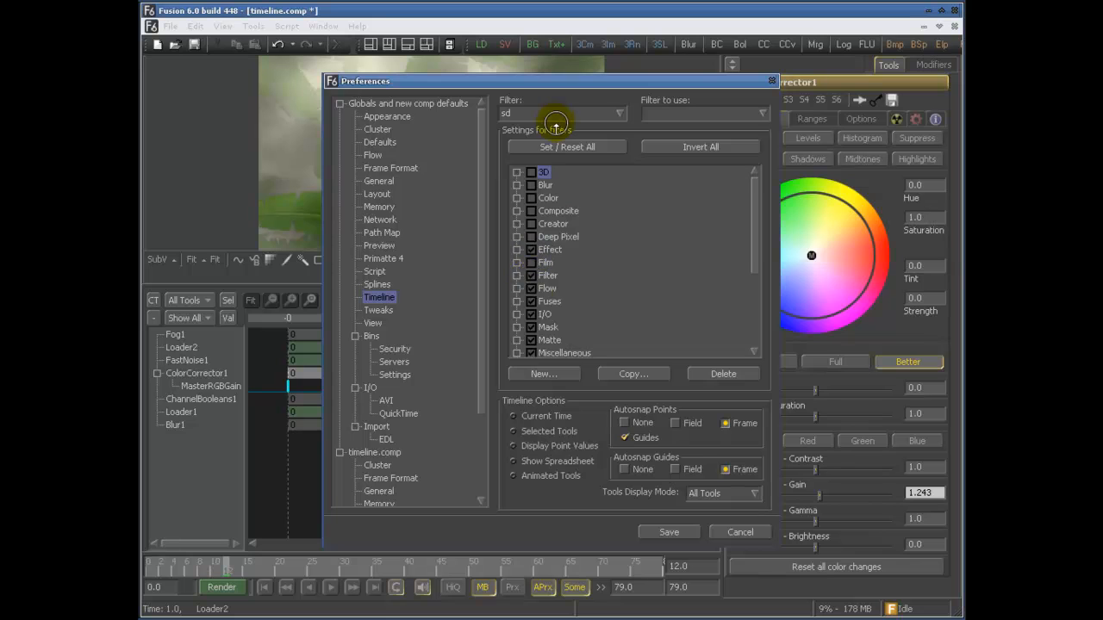
left_click(726, 529)
Dismiss the filter choices and select the Fog1 track in the timeline
left_click(197, 317)
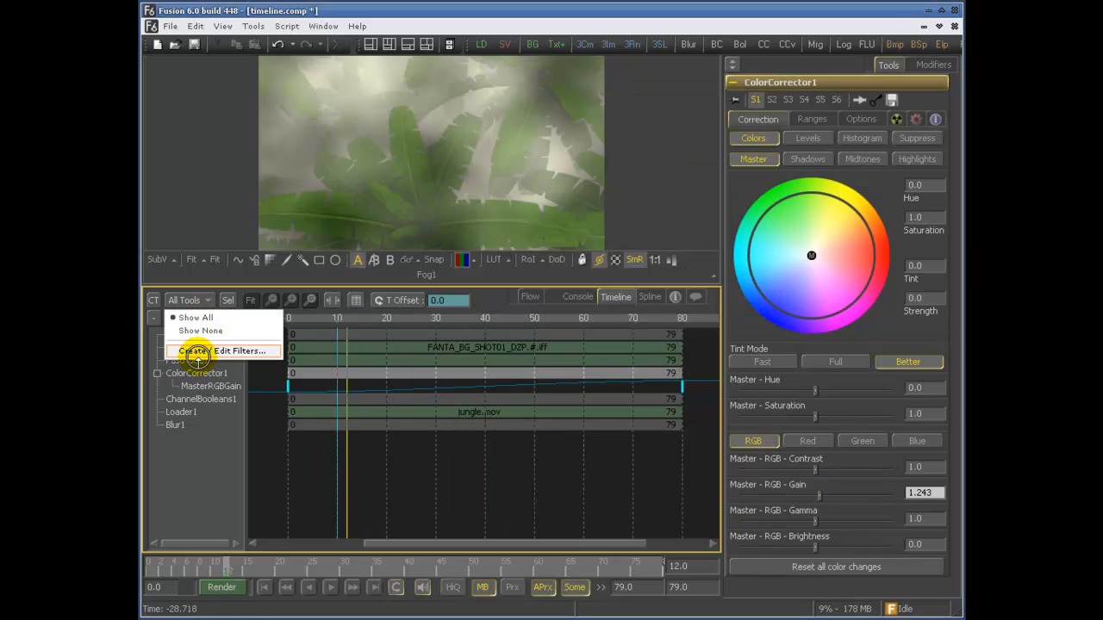
left_click(193, 466)
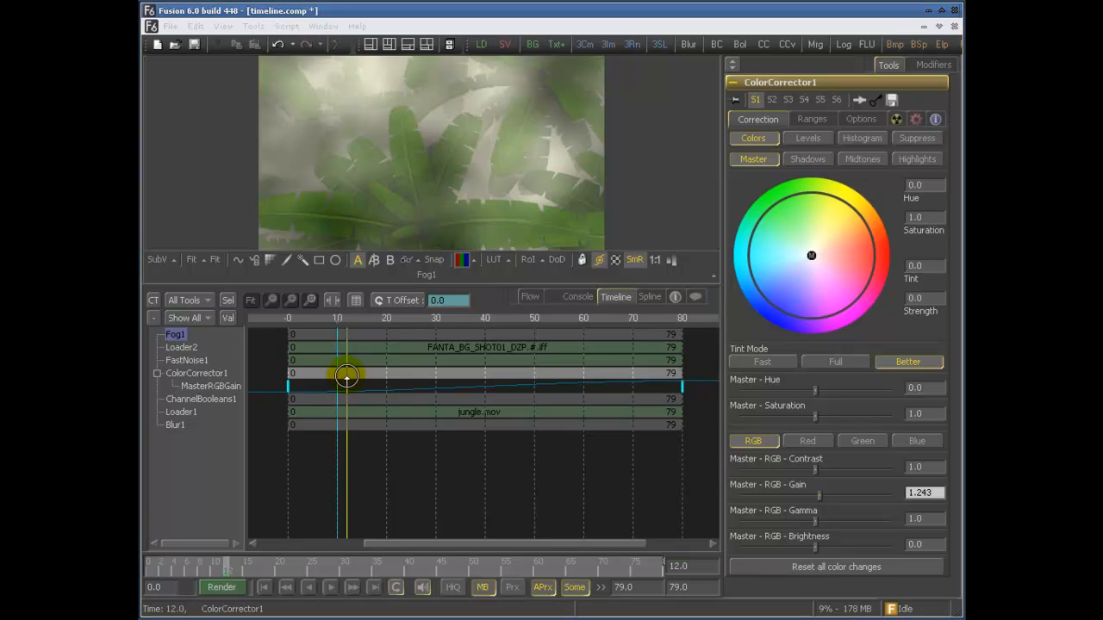
left_click(178, 334)
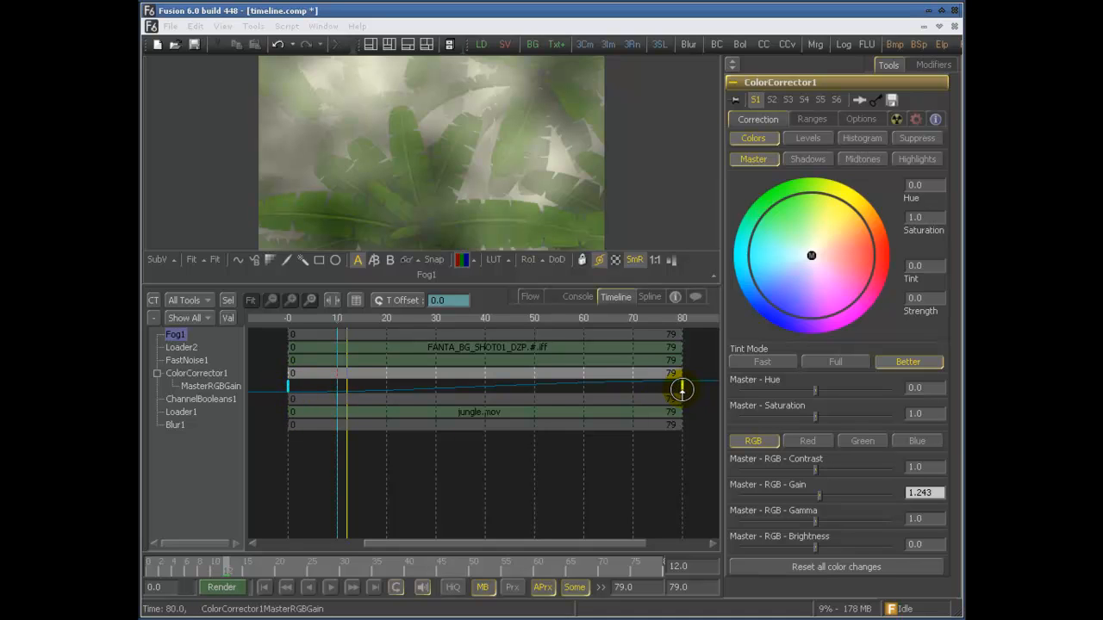
Enable Display Point Values for the timeline keyframes, and switch back to the bar display
right_click(465, 445)
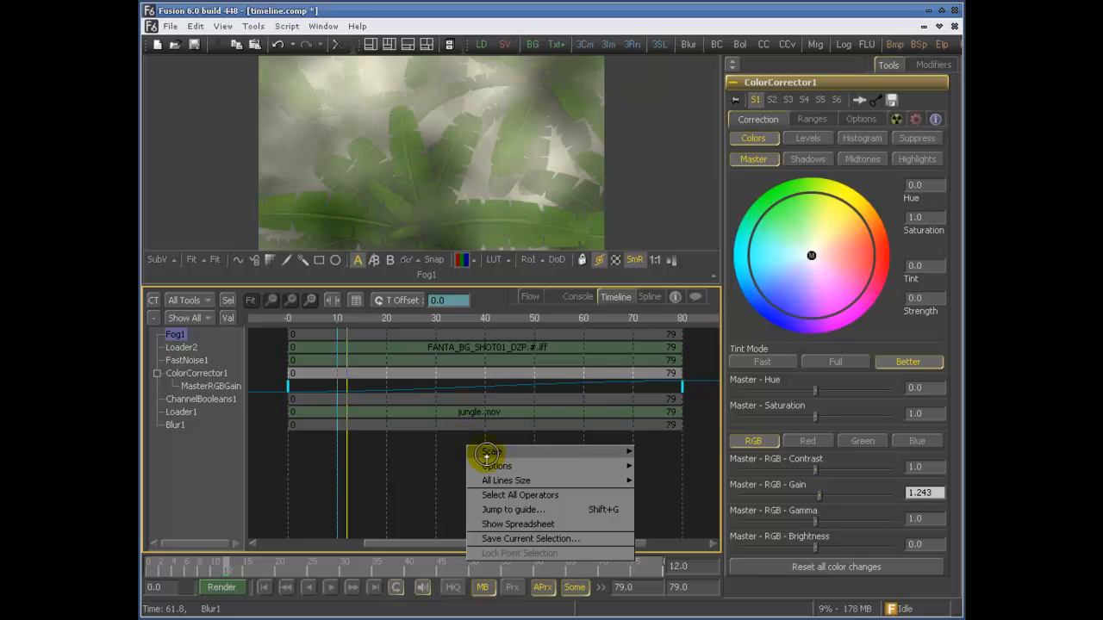
mouse_move(522, 466)
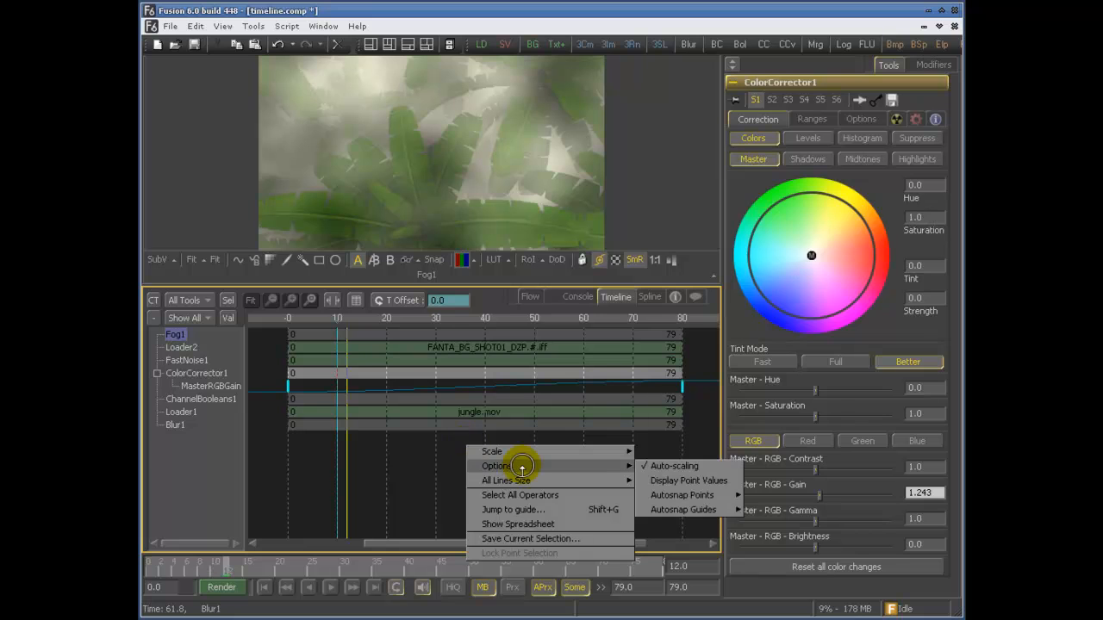
left_click(687, 483)
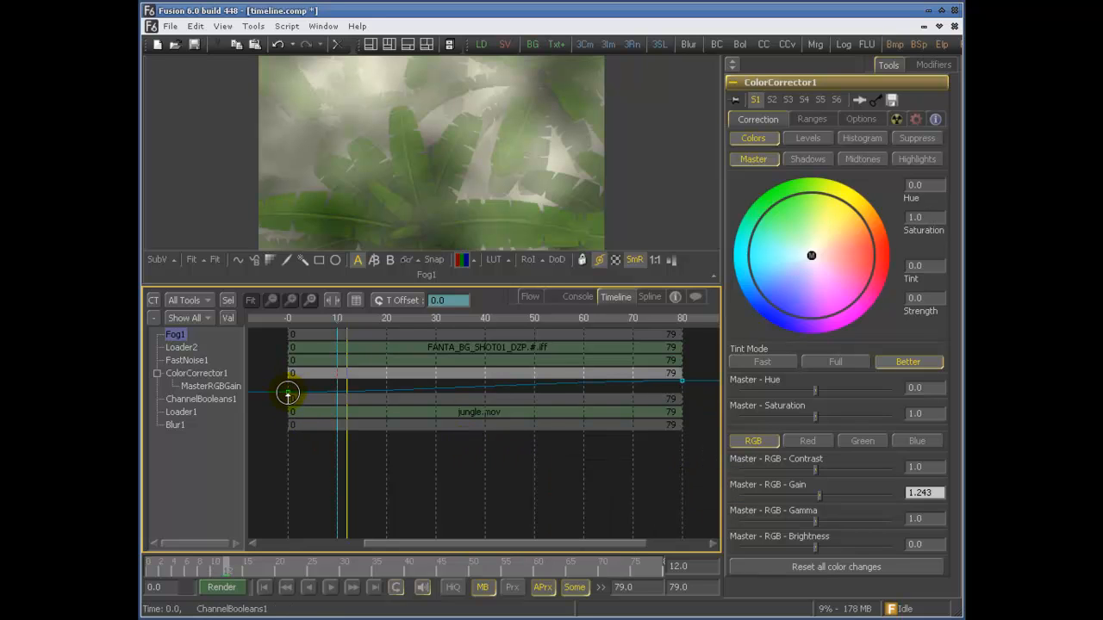
right_click(502, 446)
mouse_move(586, 465)
left_click(689, 468)
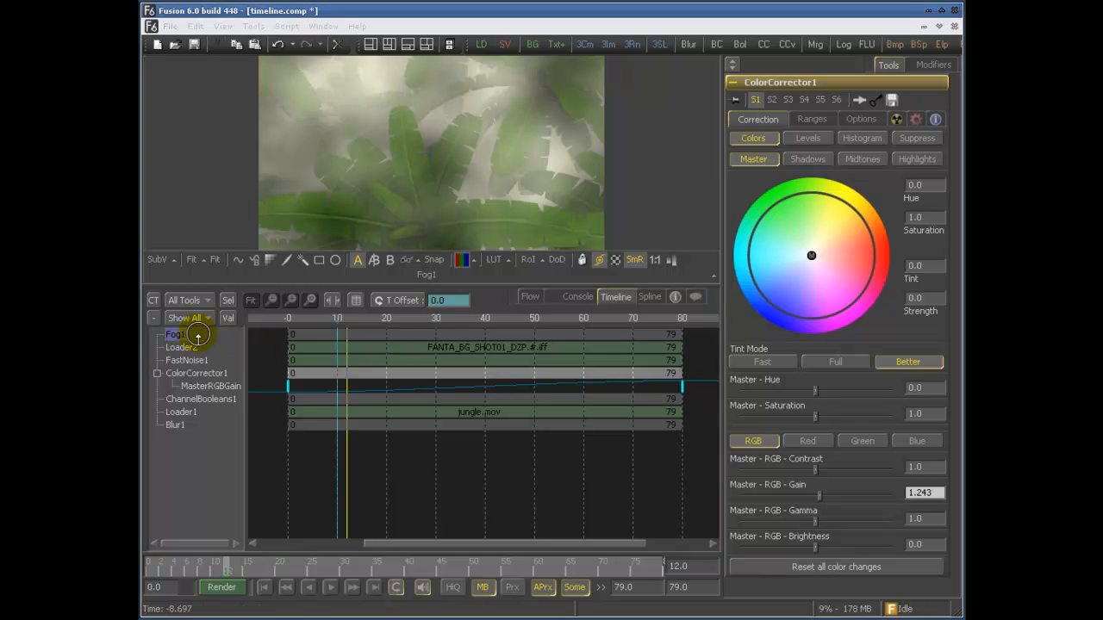
Limit the timeline to Animated tools only, and turn that restriction off again
left_click(186, 301)
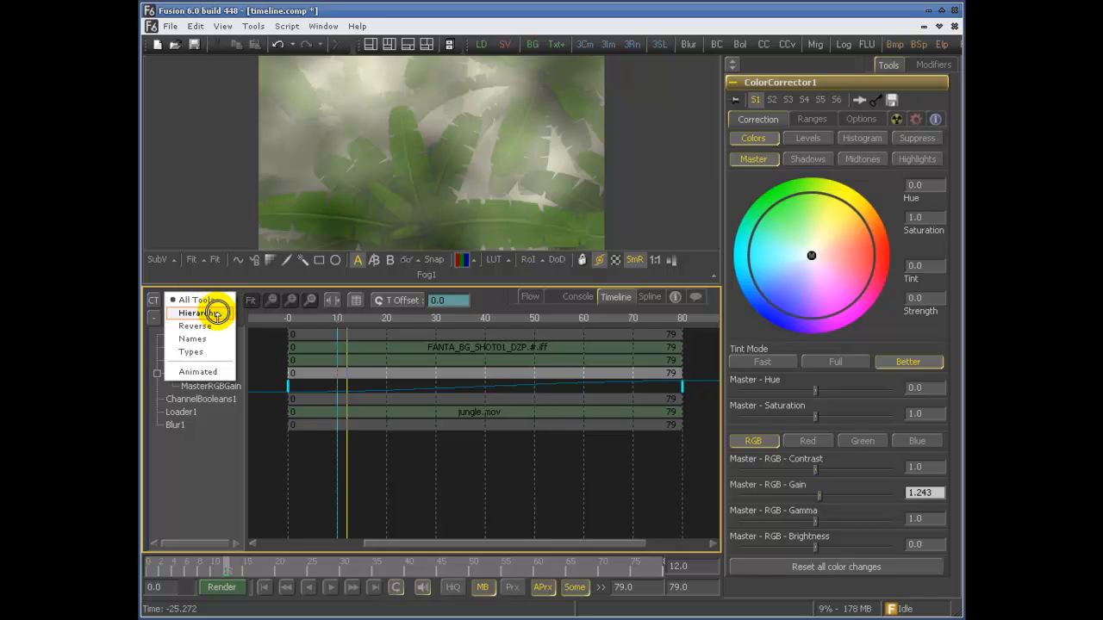
left_click(210, 370)
left_click(205, 301)
left_click(204, 302)
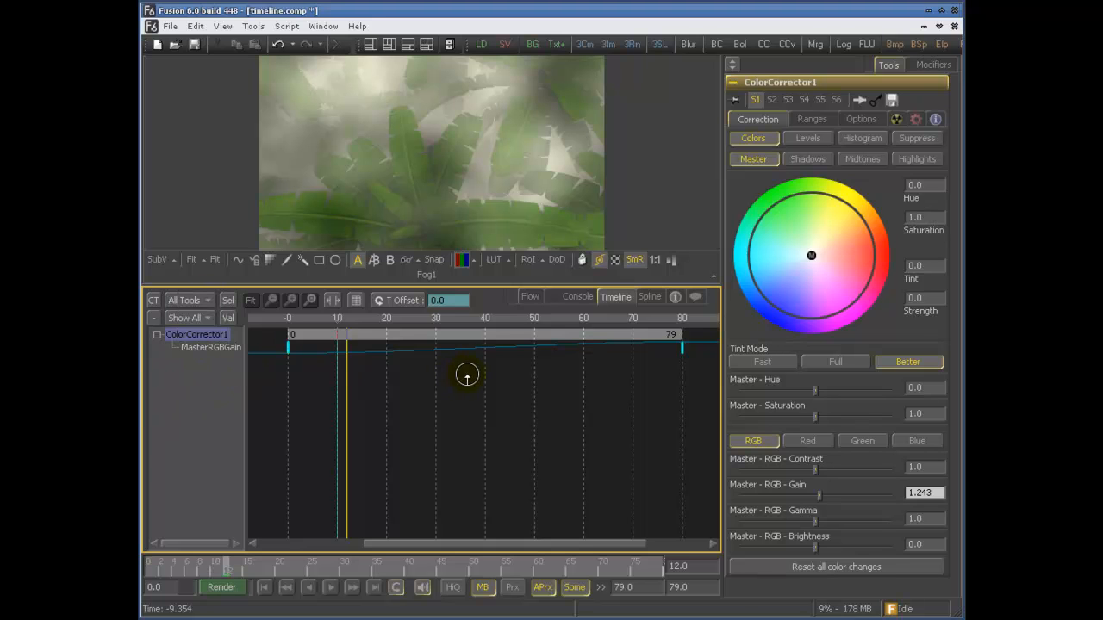
left_click(205, 301)
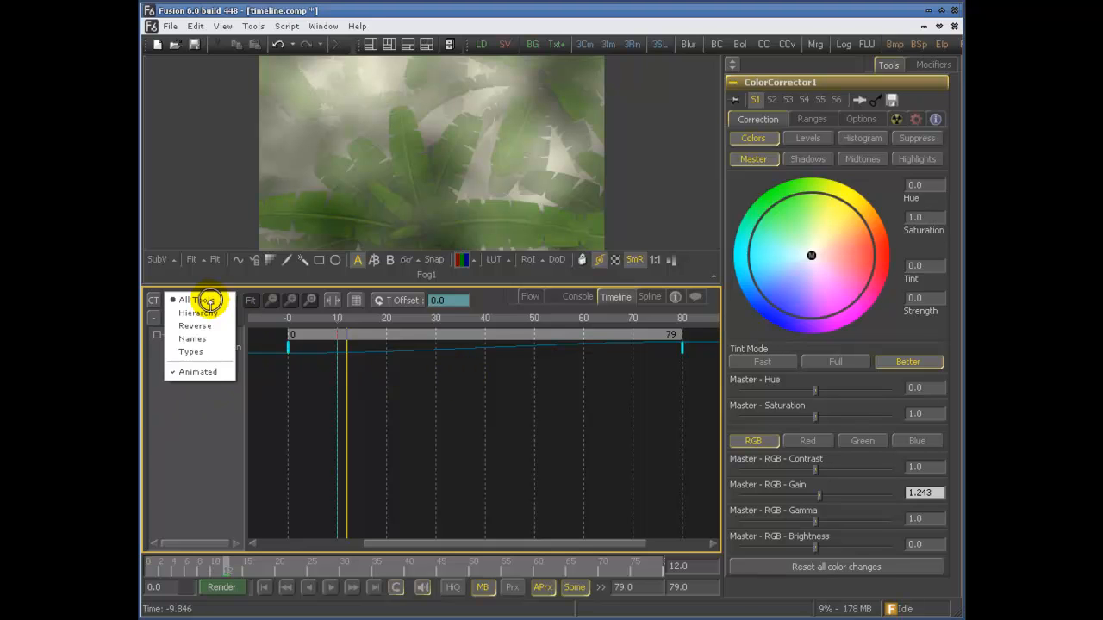
left_click(191, 370)
Order the timeline tracks by Hierarchy and compare their nesting with the node connections in the Flow view
left_click(199, 301)
left_click(197, 313)
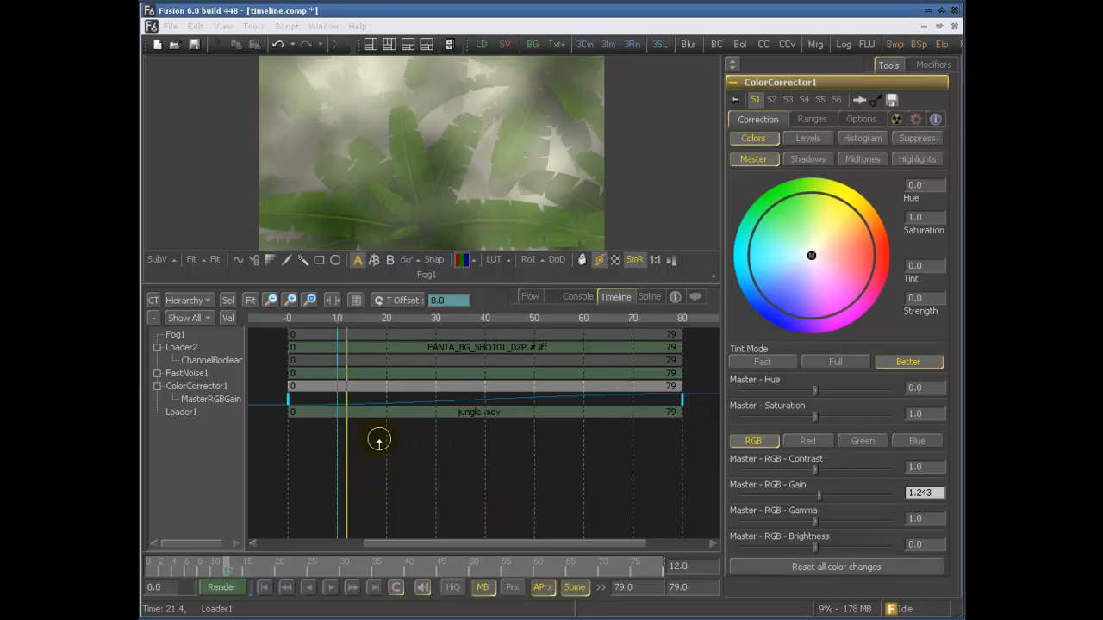
left_click(528, 299)
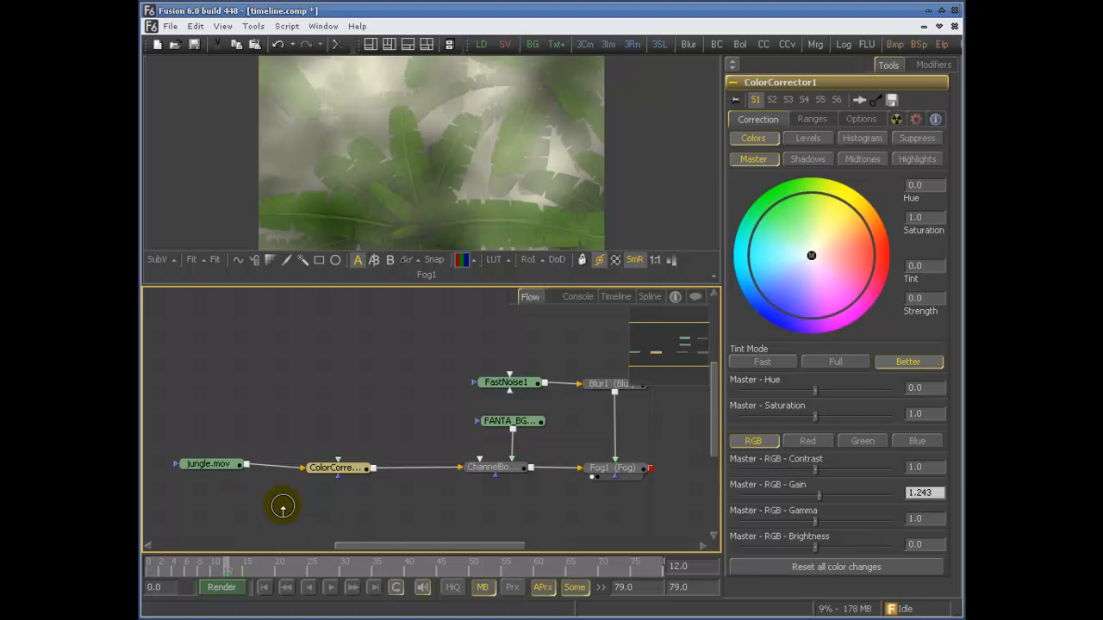
left_click(608, 298)
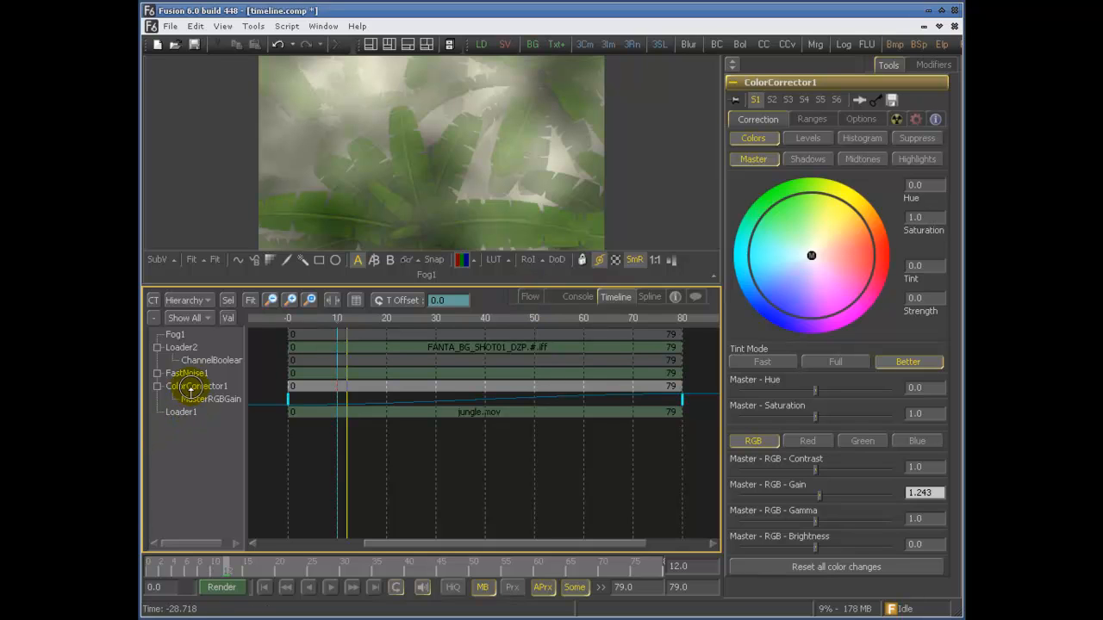
left_click(528, 298)
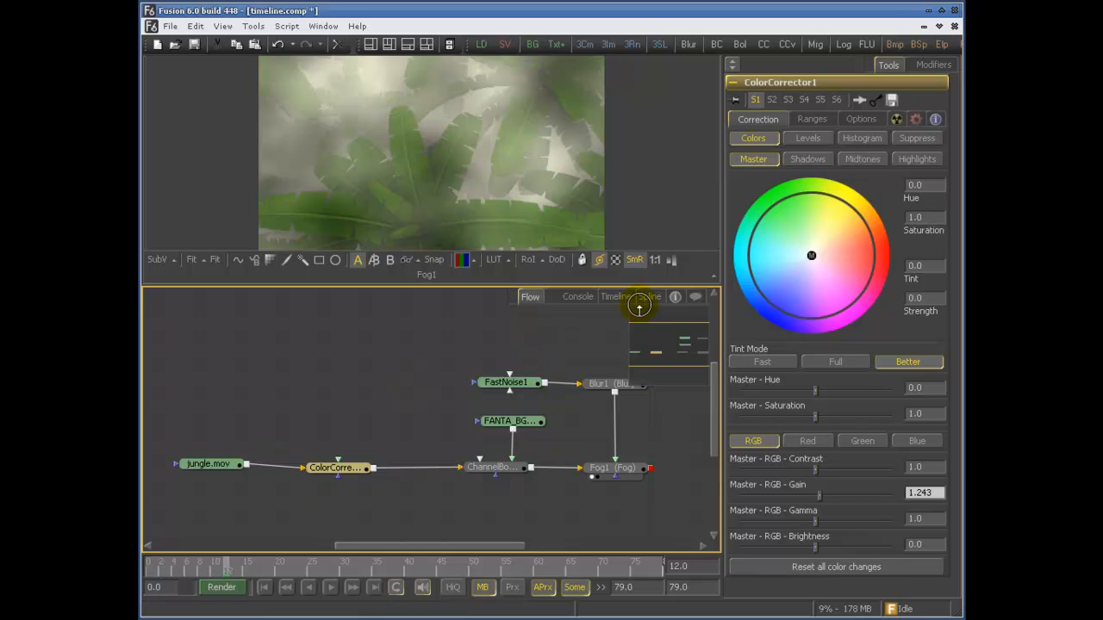
Order the timeline tracks by Reverse and expand the Fog1 track to reveal its nested tools
left_click(615, 297)
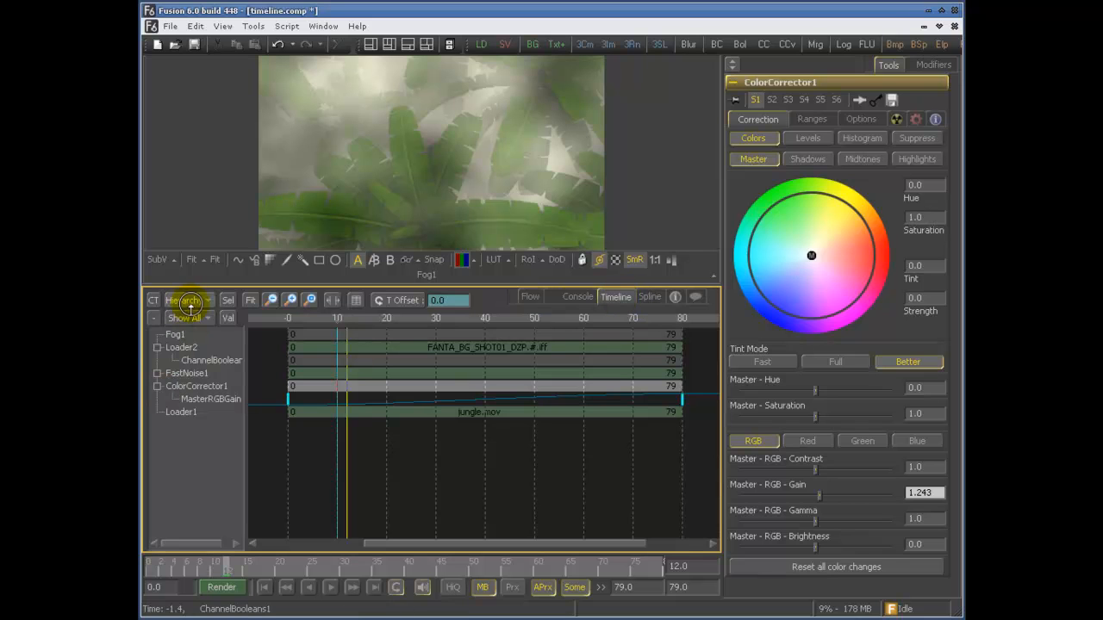
left_click(188, 301)
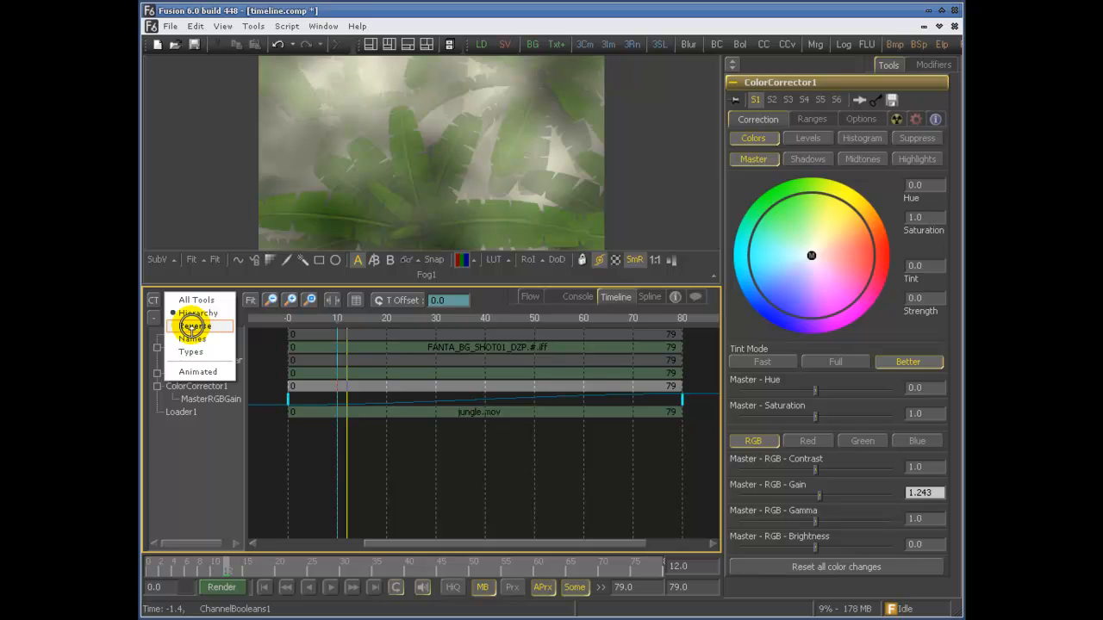
left_click(191, 325)
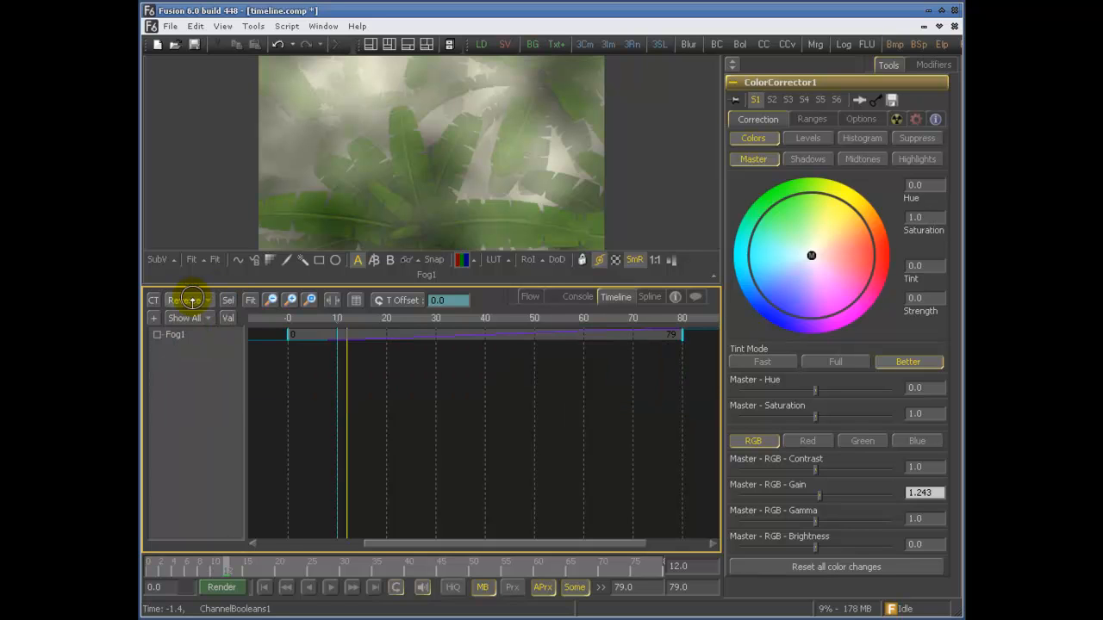
left_click(155, 335)
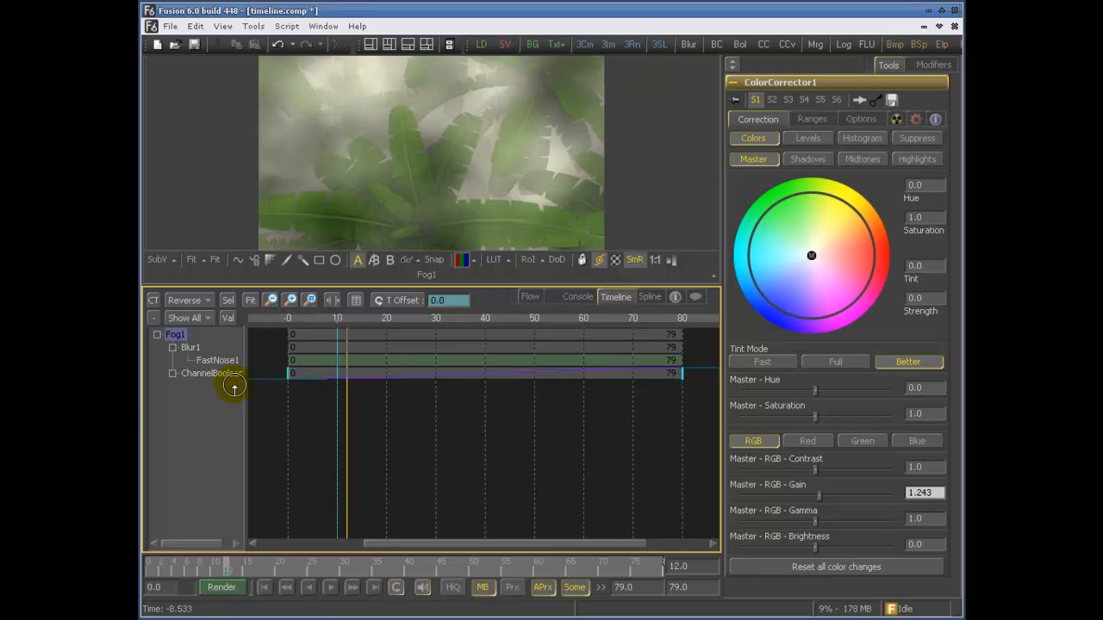
Sort the timeline tracks by Names, and switch the sorting to Types
left_click(186, 300)
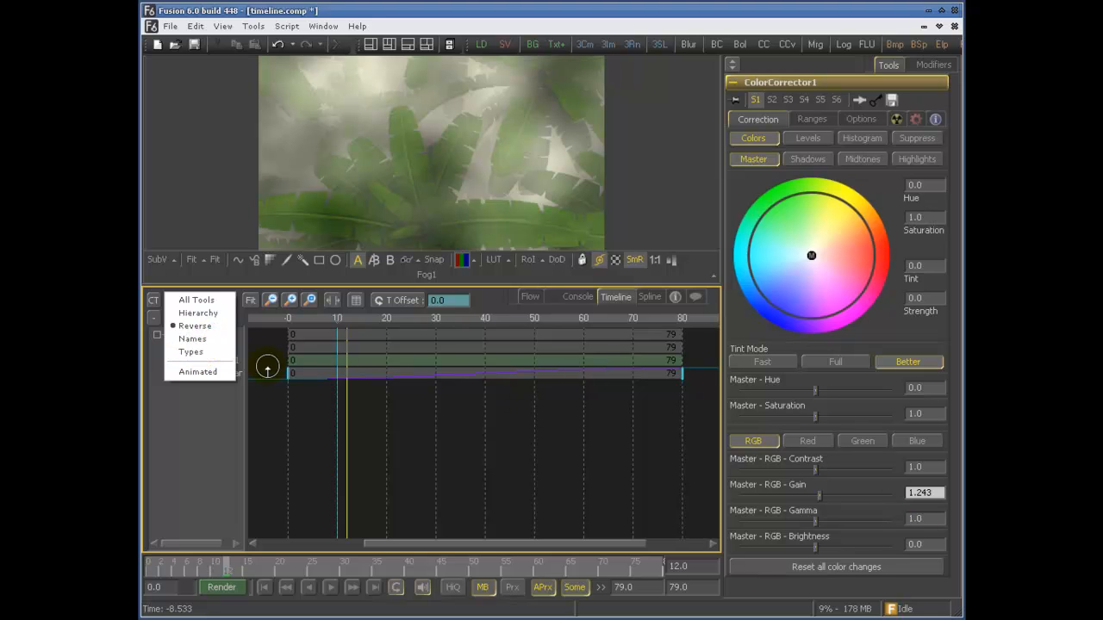
left_click(198, 338)
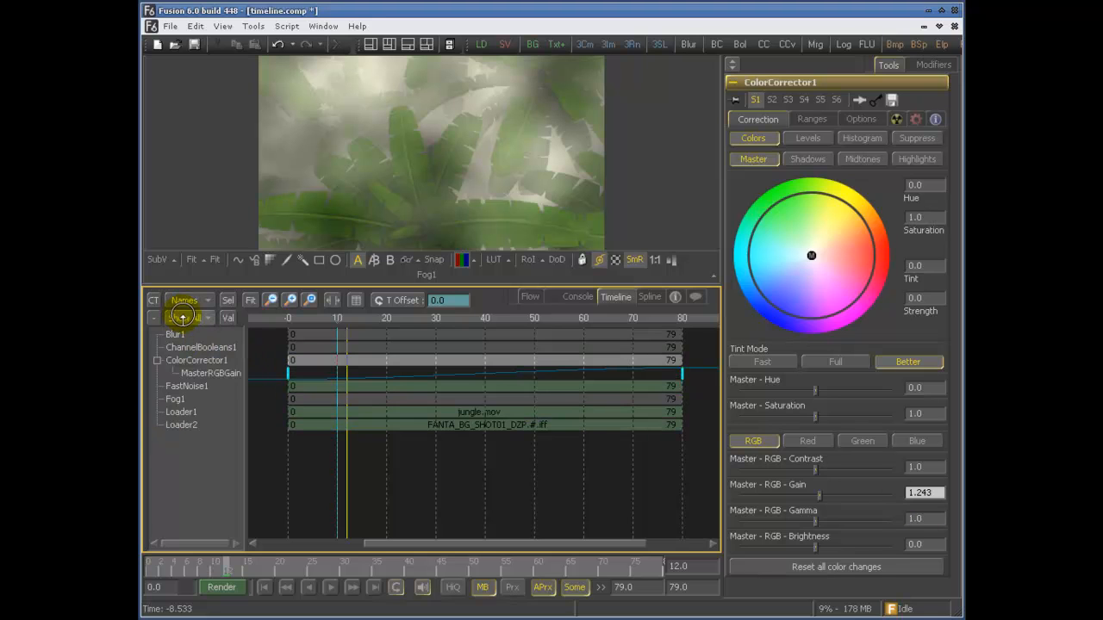
left_click(187, 299)
left_click(188, 458)
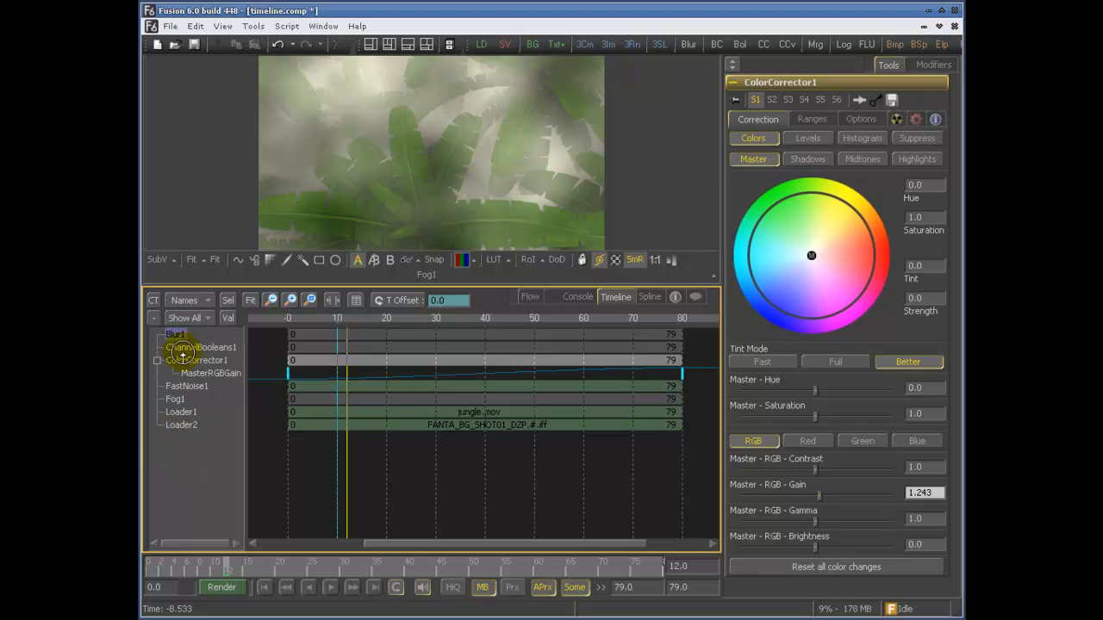
left_click(186, 317)
left_click(199, 301)
left_click(191, 351)
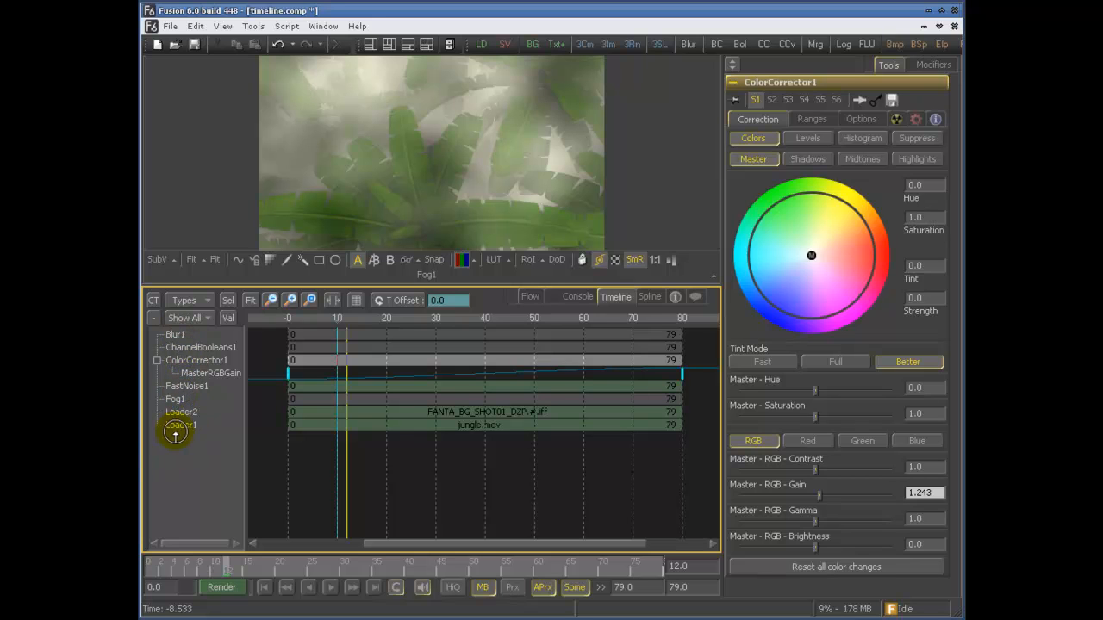
Return the timeline track order to All Tools
left_click(179, 318)
left_click(185, 301)
left_click(196, 300)
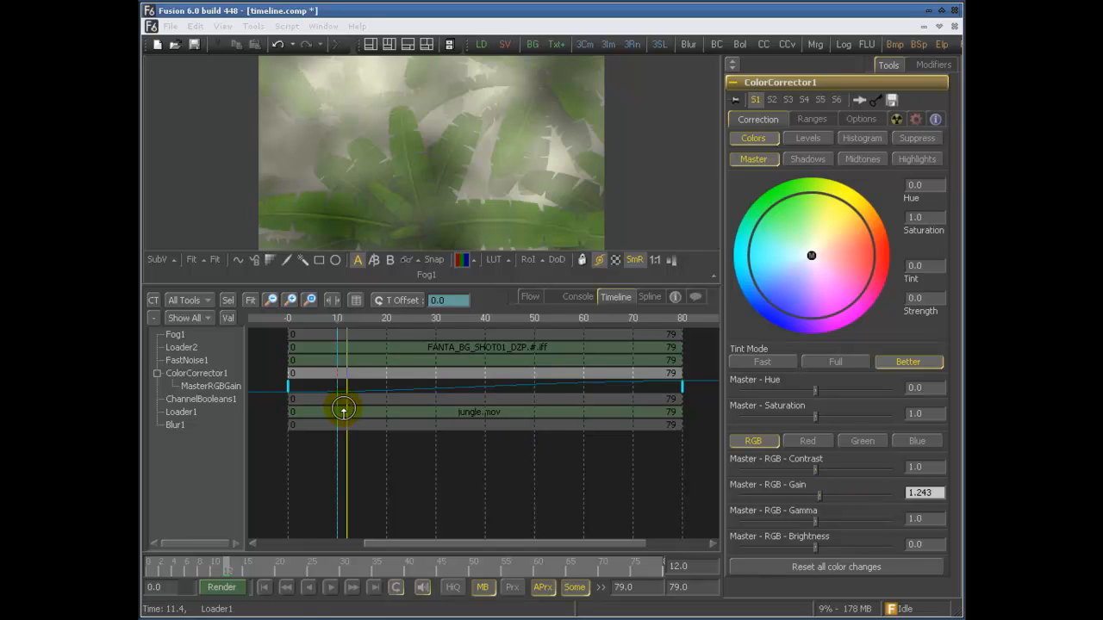
Move the current time to frame 37 and add timeline guides at frames 65 and 50
left_click_drag(349, 431, 468, 462)
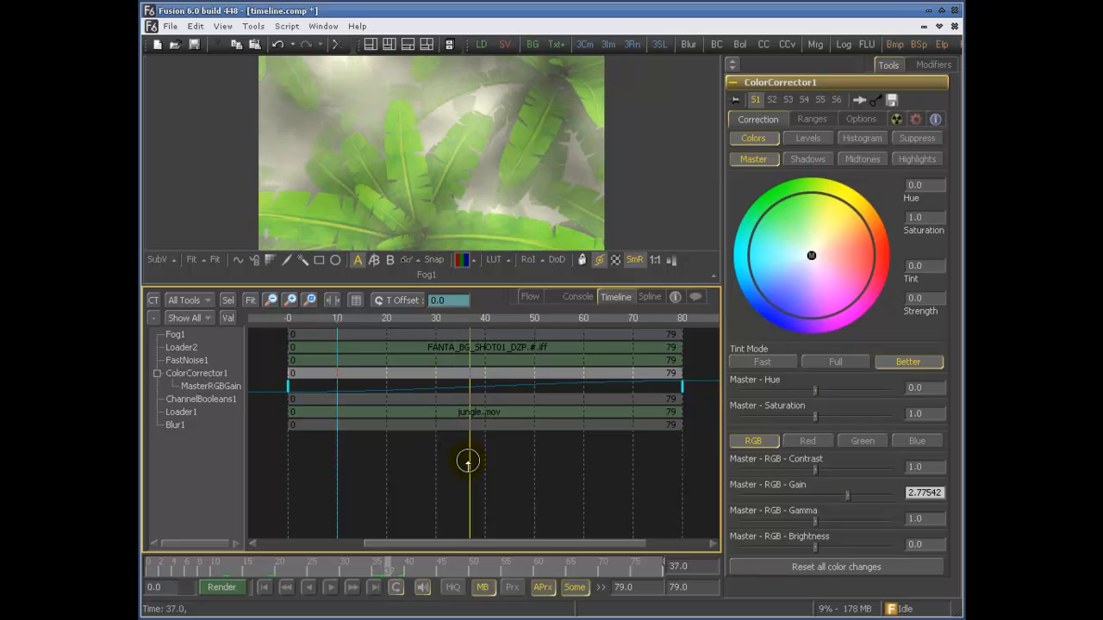
left_click(610, 326)
left_click_drag(611, 326, 609, 326)
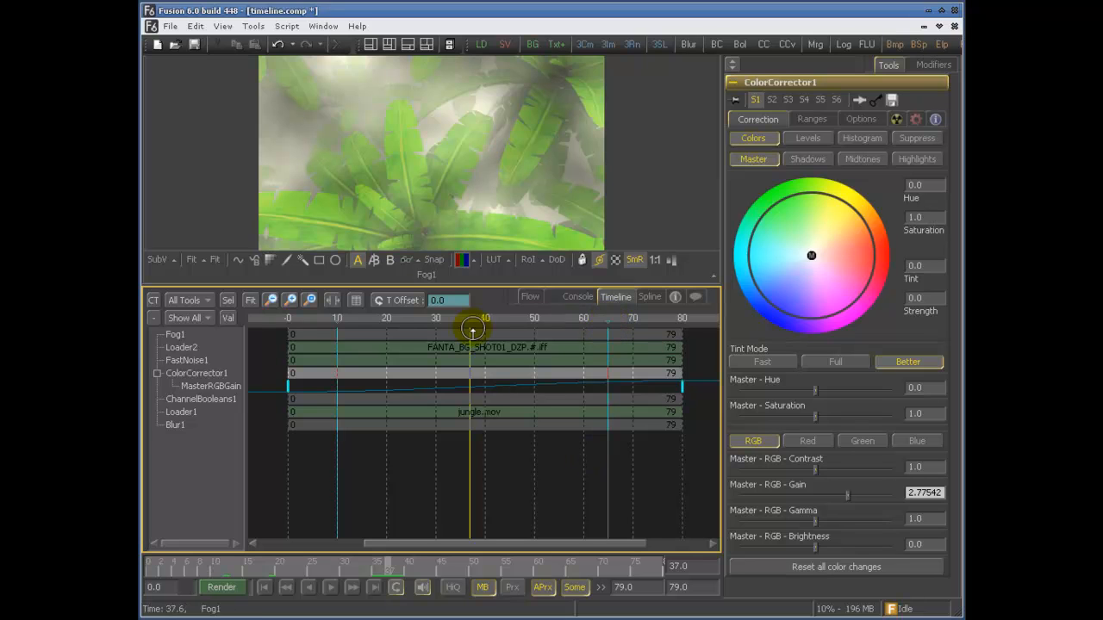
mouse_move(337, 323)
left_mouse_down()
mouse_move(623, 327)
mouse_move(538, 323)
left_mouse_up()
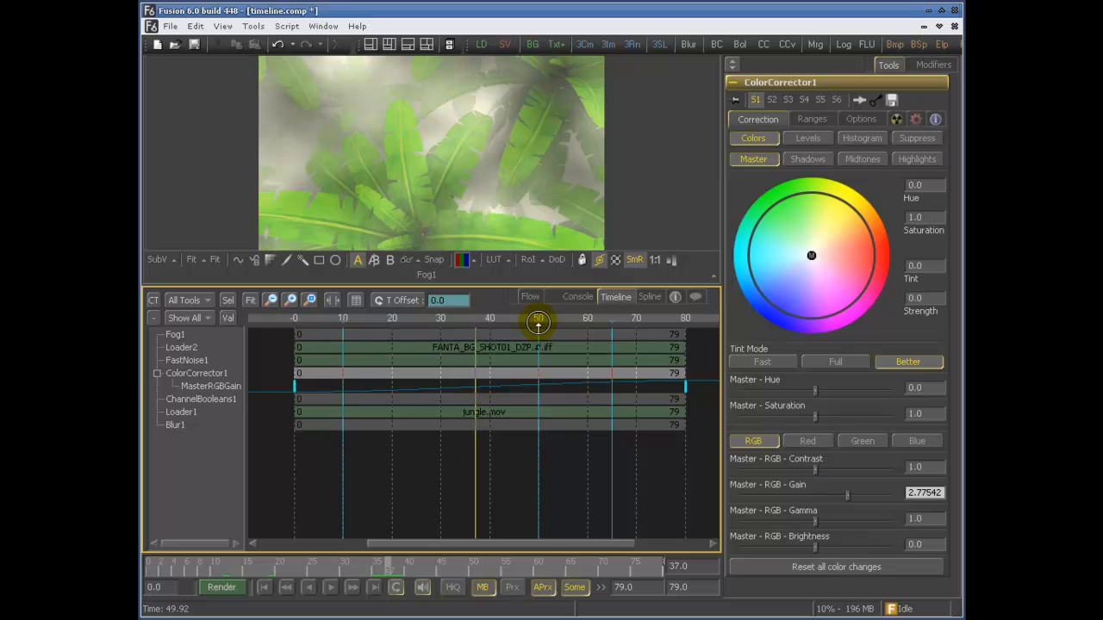
left_click_drag(538, 323, 612, 332)
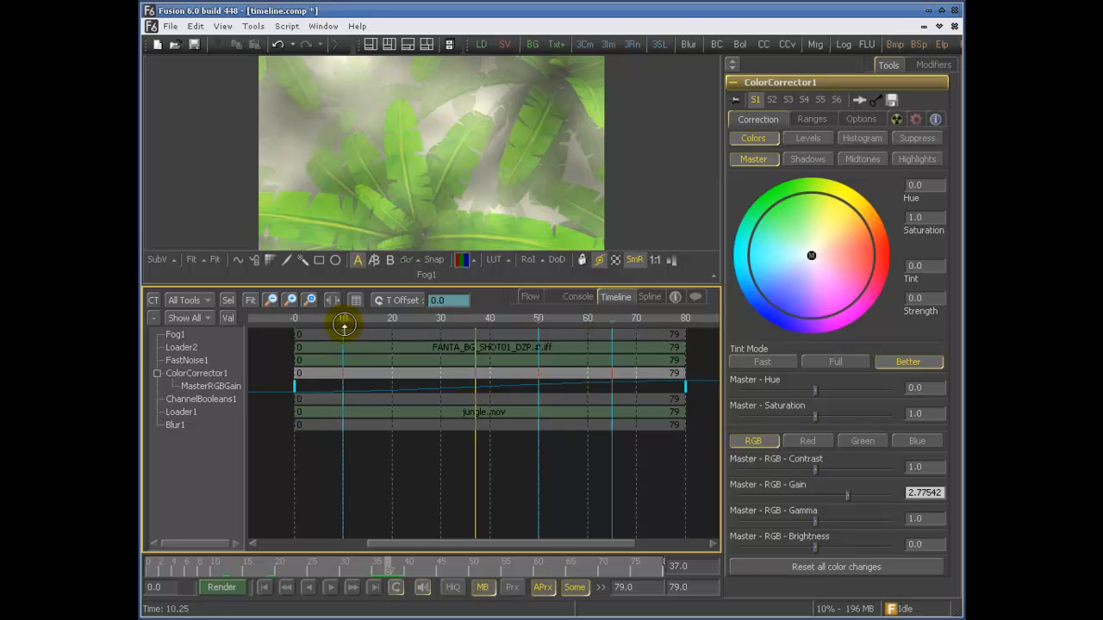
Rename the guides at frames 10, 50 and 65 as G1, G2 and G3
right_click(341, 322)
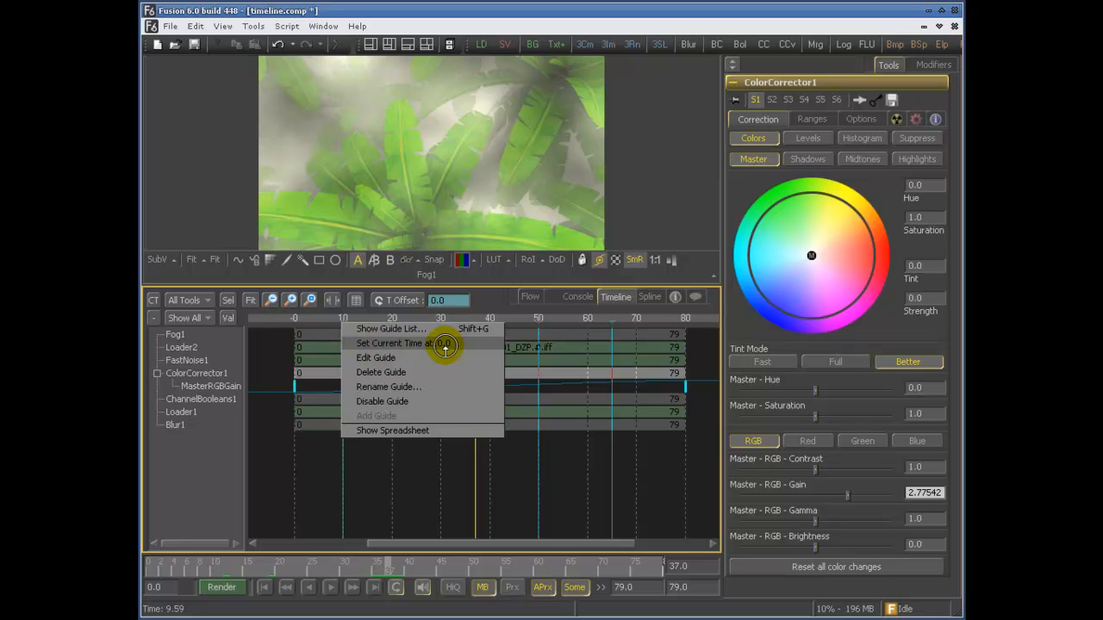
left_click(451, 388)
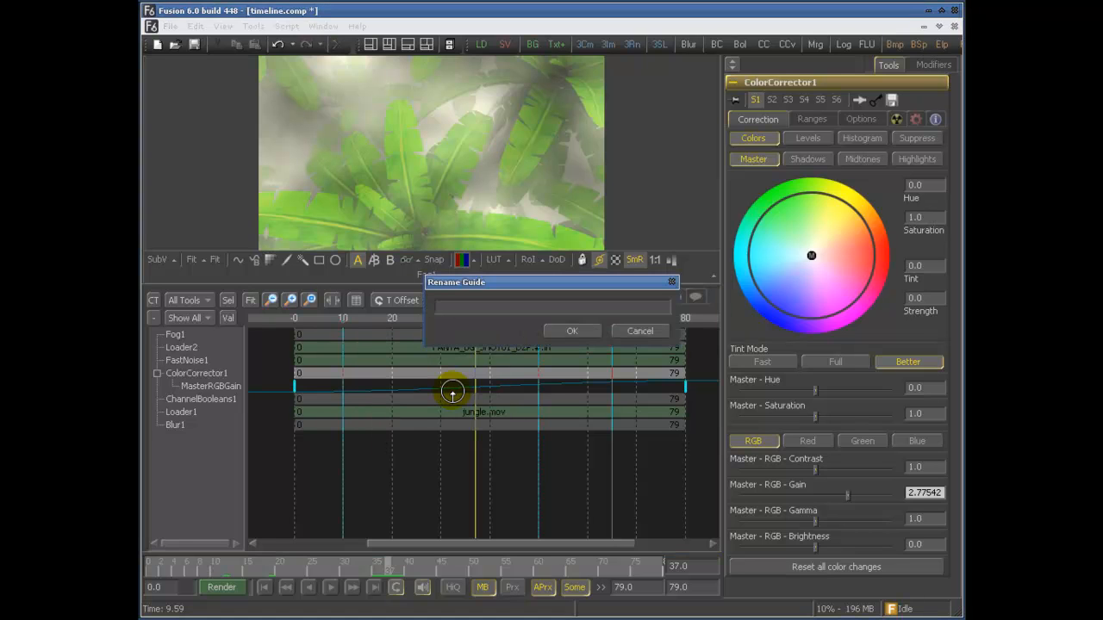
left_click(568, 331)
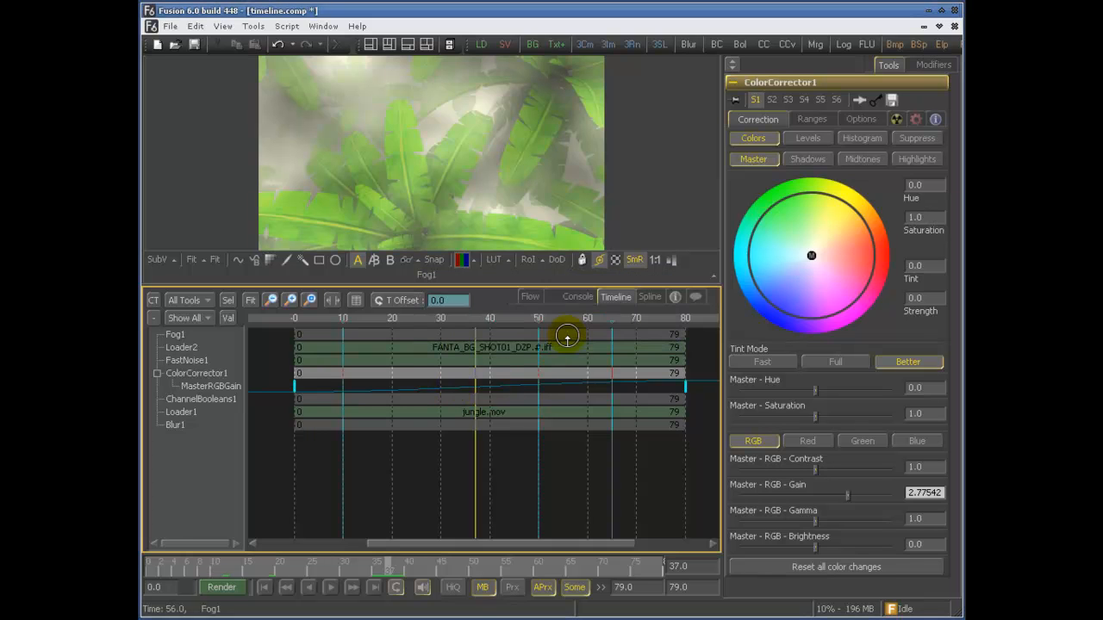
right_click(540, 323)
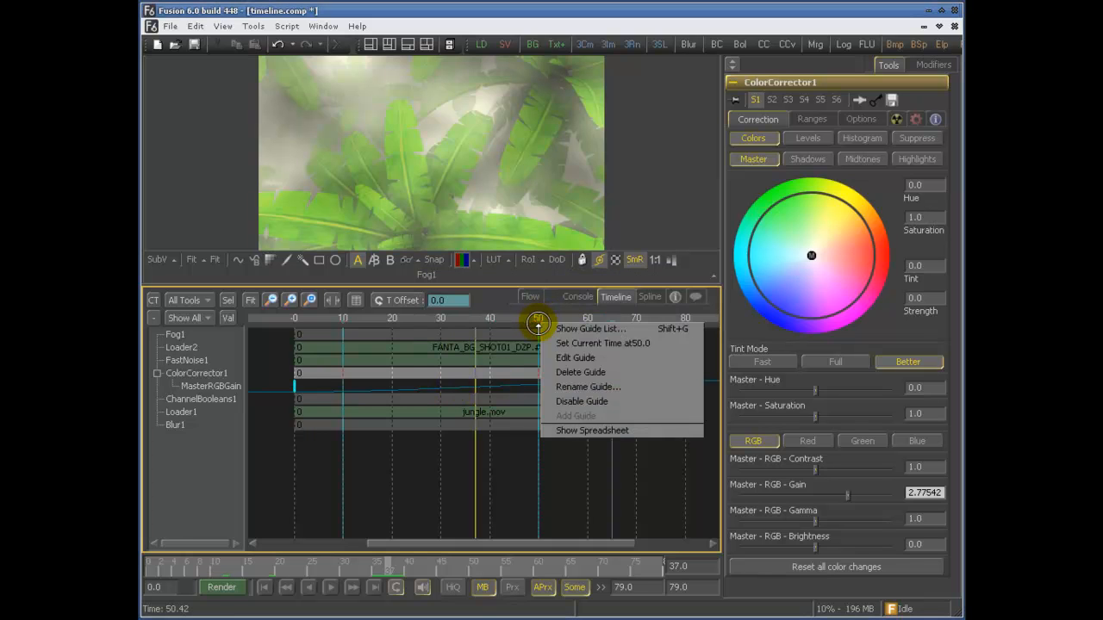
left_click(575, 387)
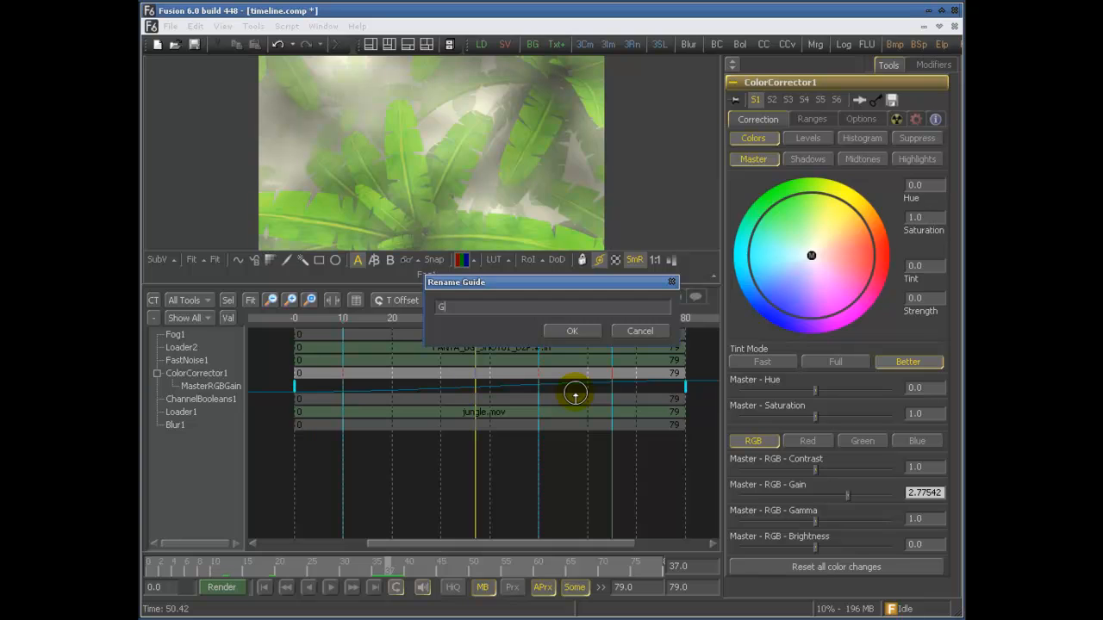
left_click(574, 332)
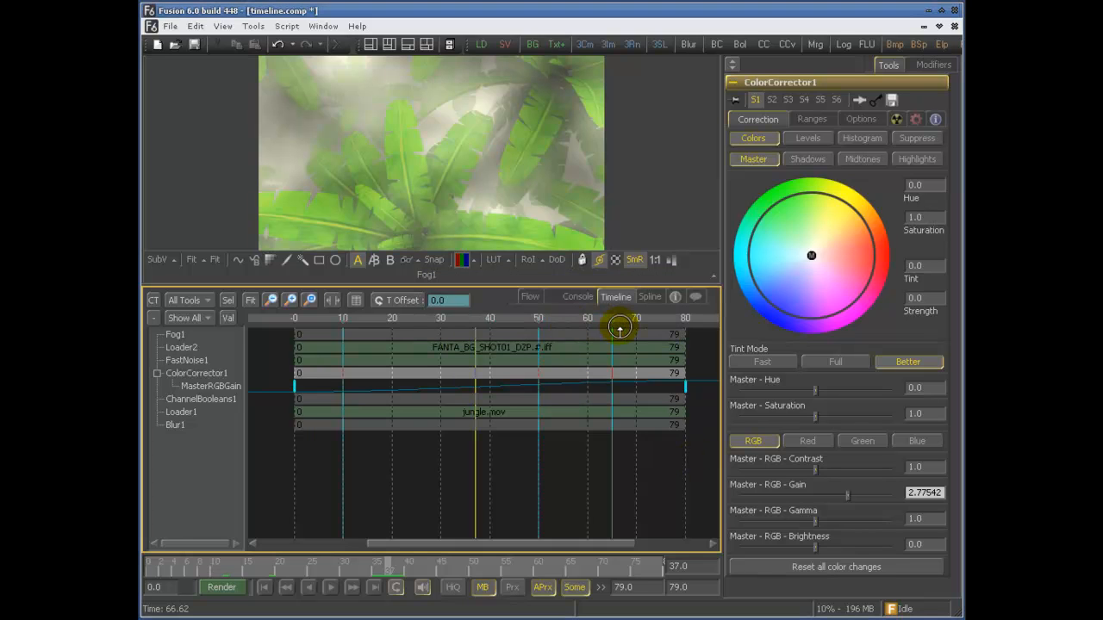
right_click(611, 328)
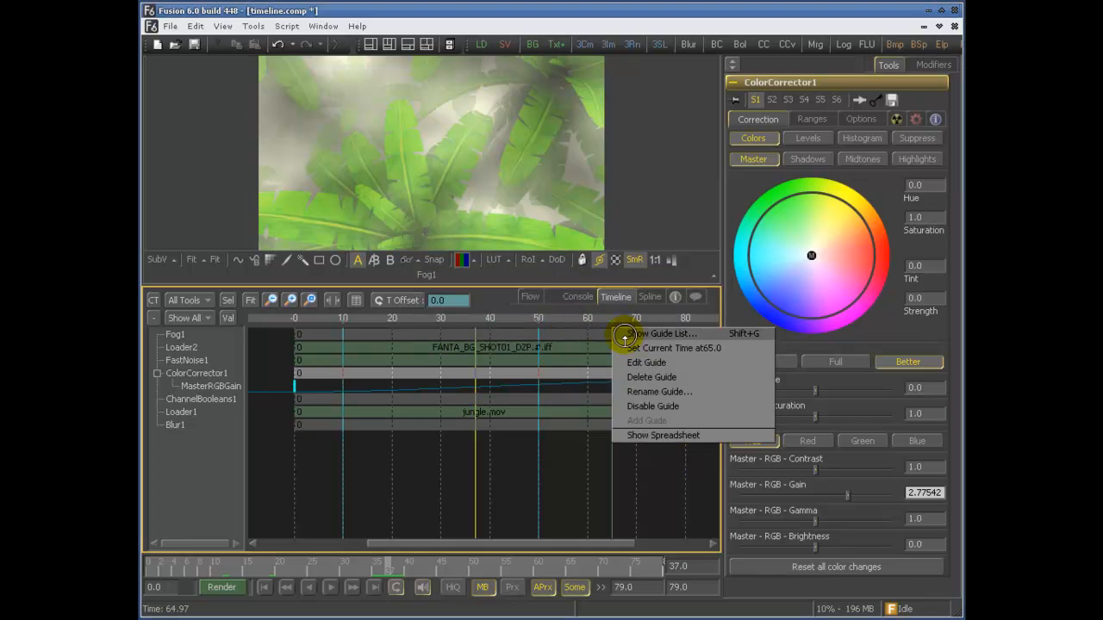
left_click(665, 390)
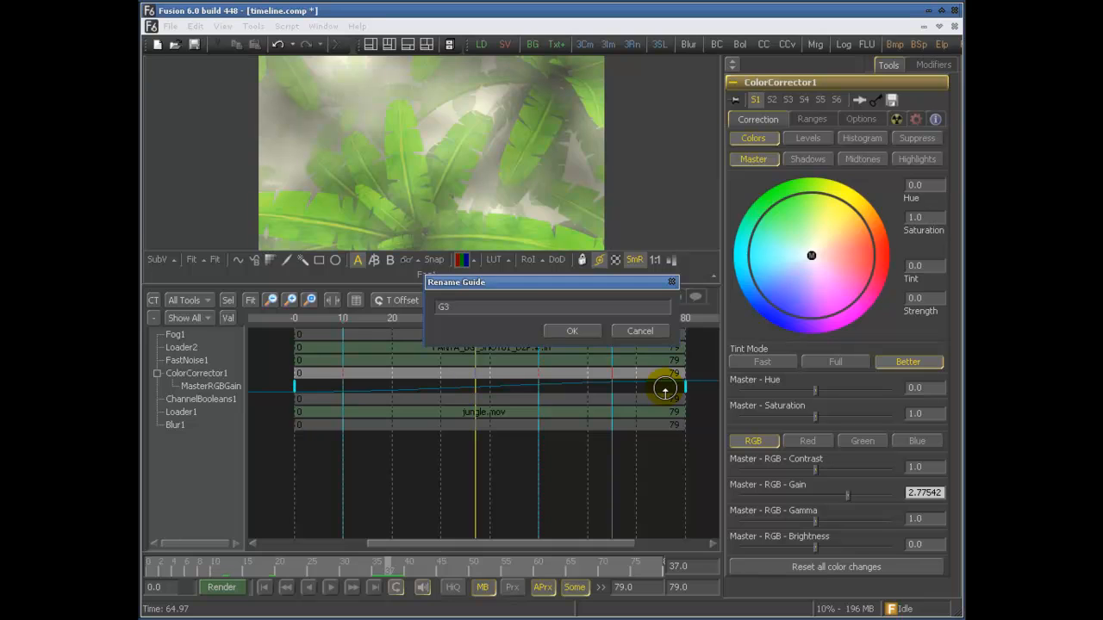
left_click(572, 332)
Show the Guide List clear of the timeline and compare the guides in the Spline and Timeline editors
right_click(609, 322)
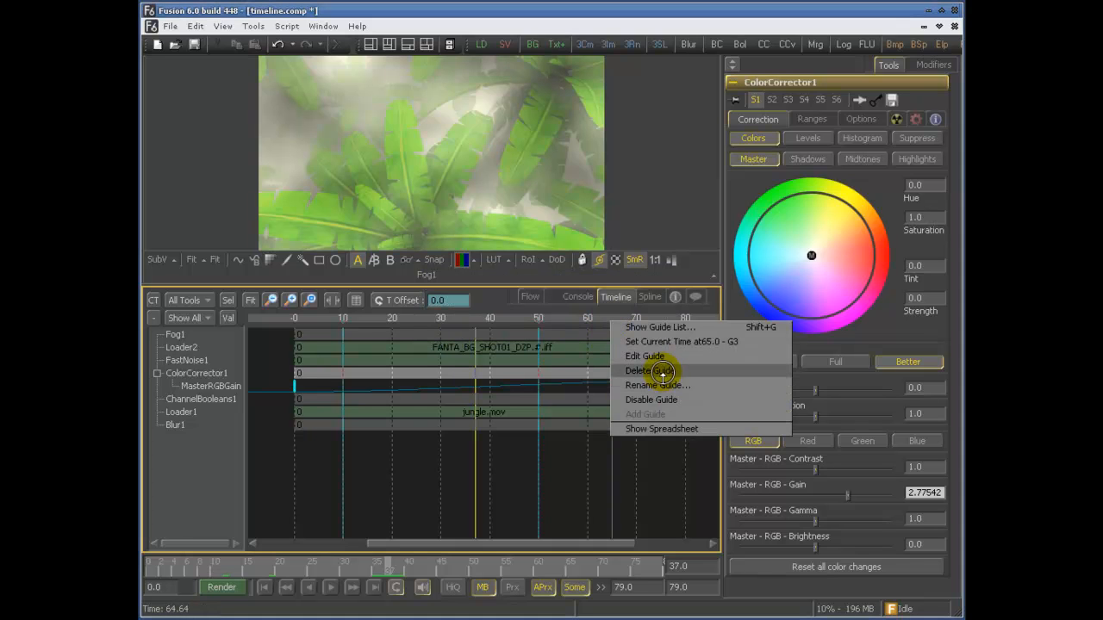
left_click(707, 328)
left_click_drag(594, 220, 487, 171)
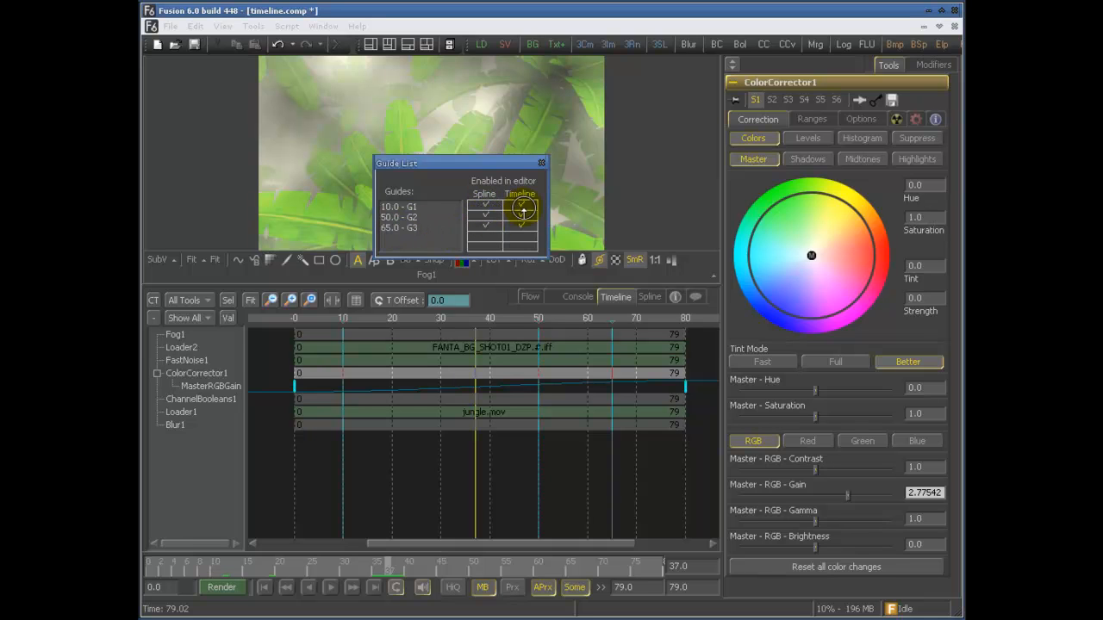
left_click(647, 297)
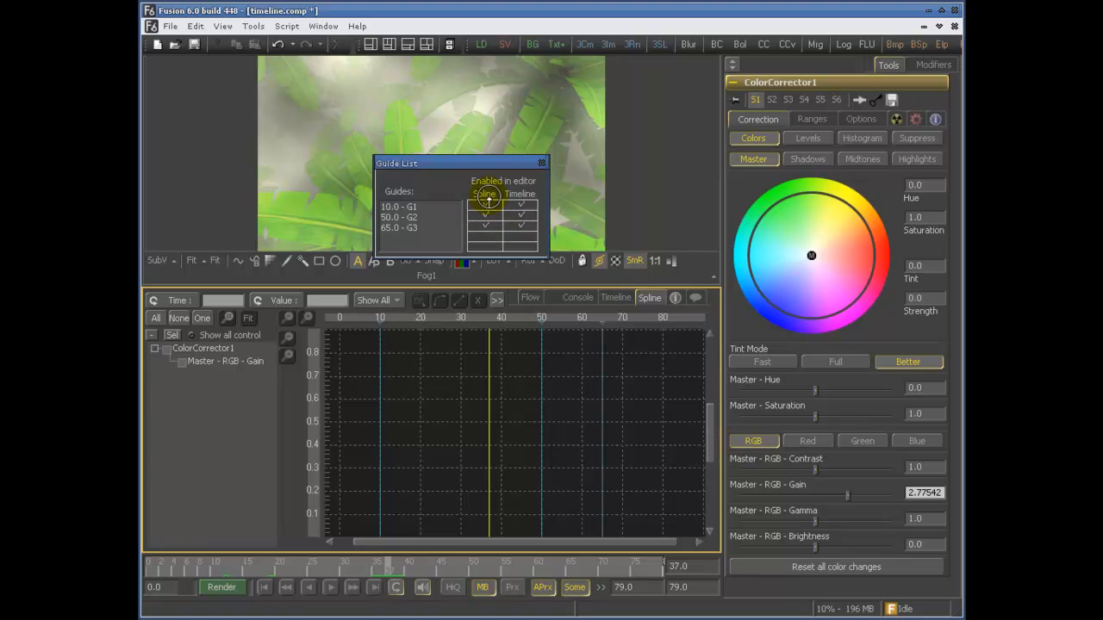
left_click(615, 297)
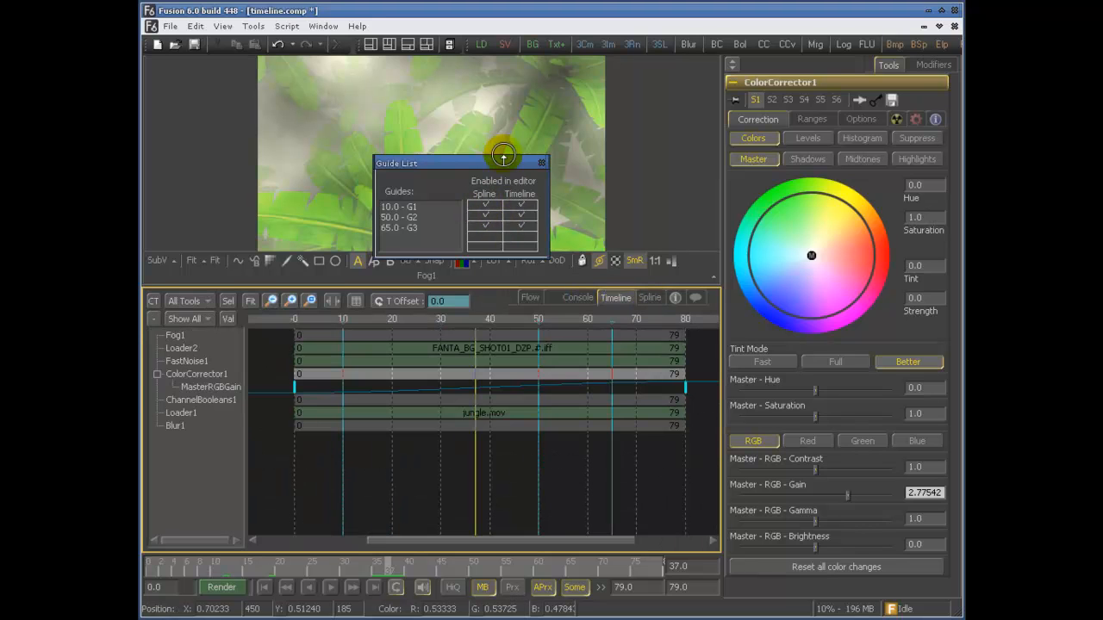
Toggle the Timeline display of the guides in the Guide List, leaving only G3 disabled there
left_click(522, 213)
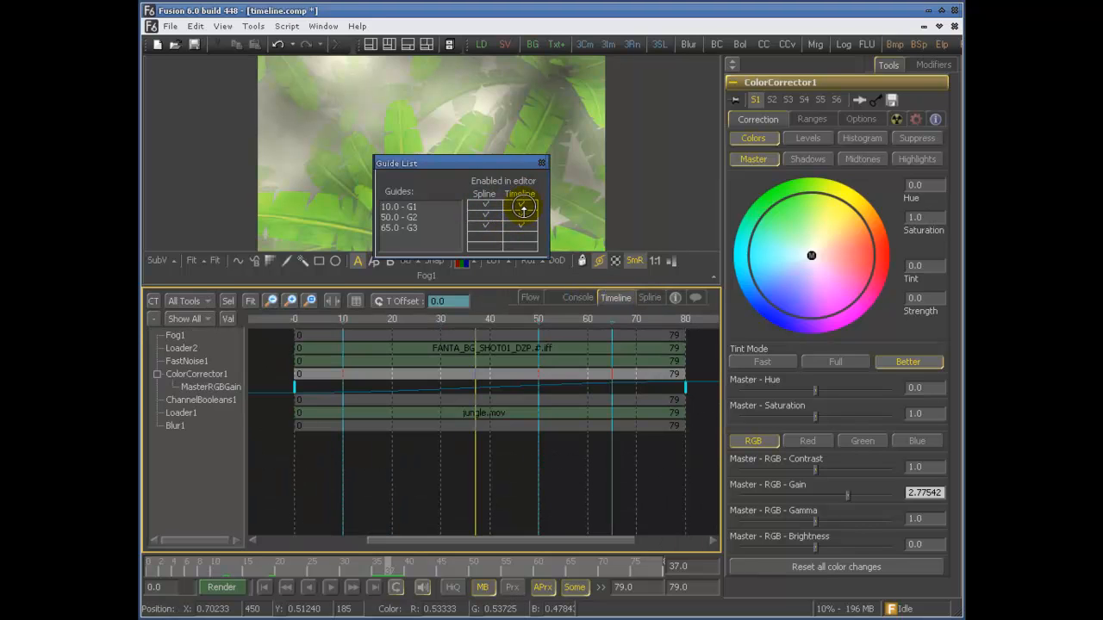
left_click(524, 207)
left_click(522, 208)
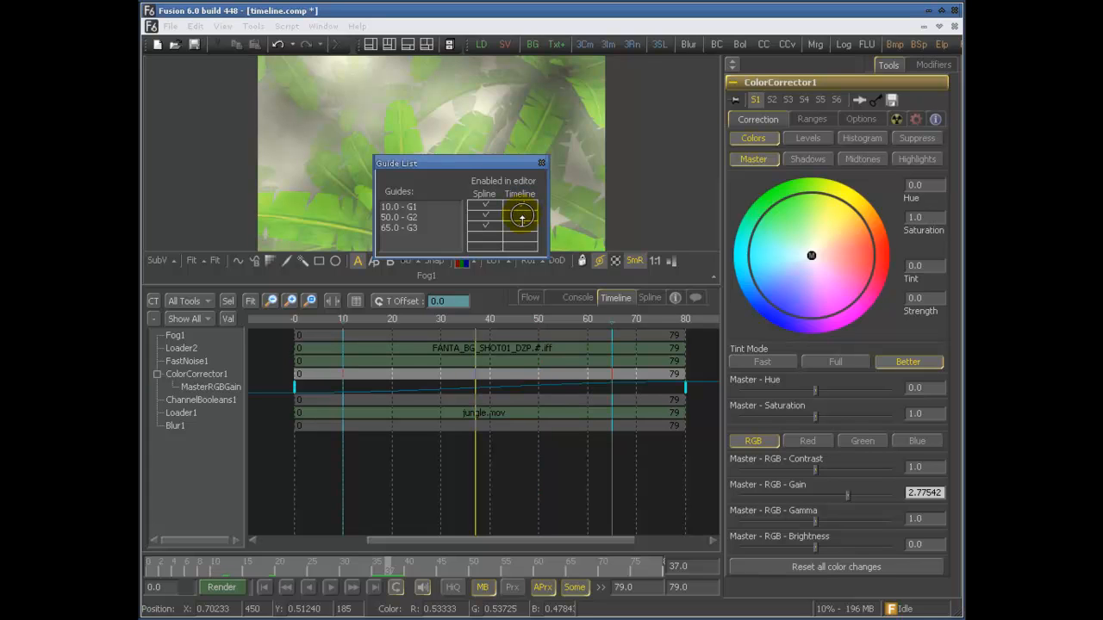
left_click(522, 217)
left_click(521, 228)
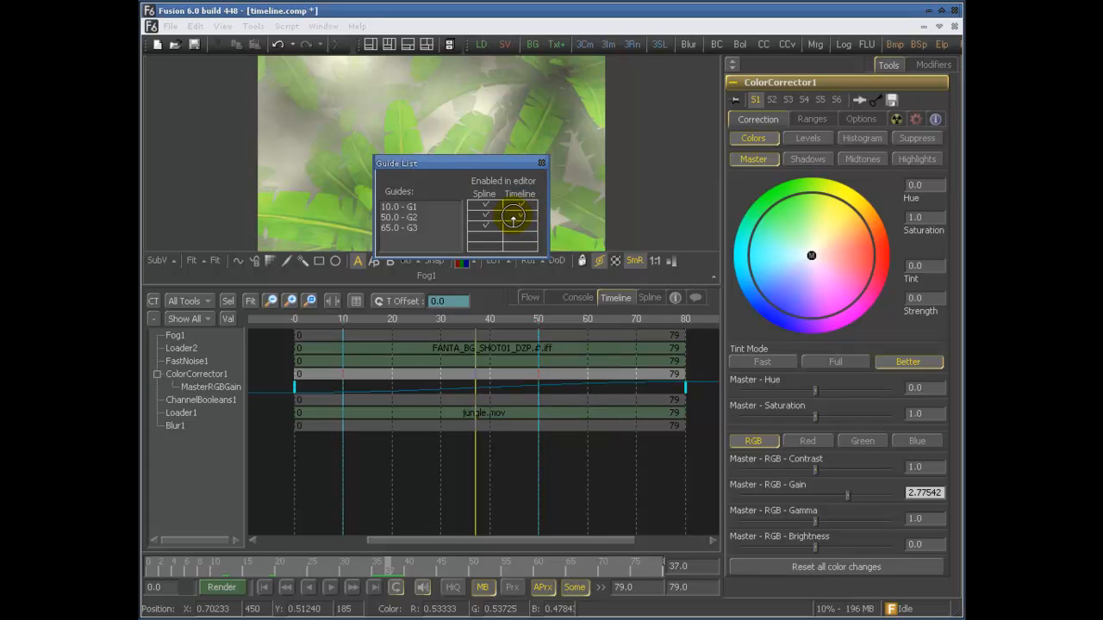
Jump the current time to guides G1 and G2 from the Guide List, and try jumping to G3
left_click(390, 207)
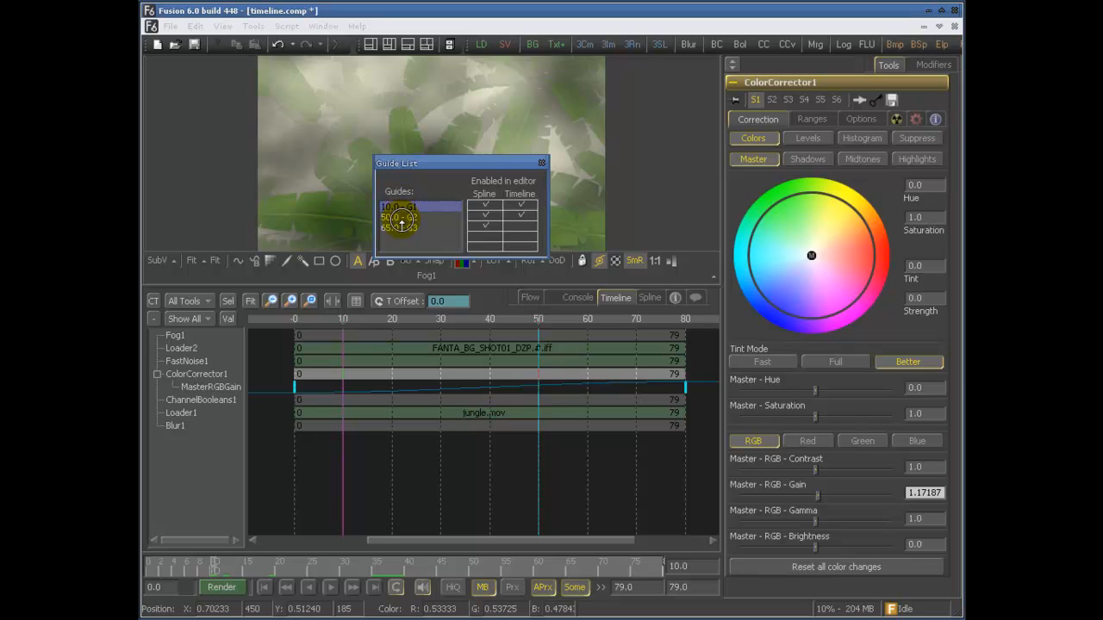
left_click(398, 217)
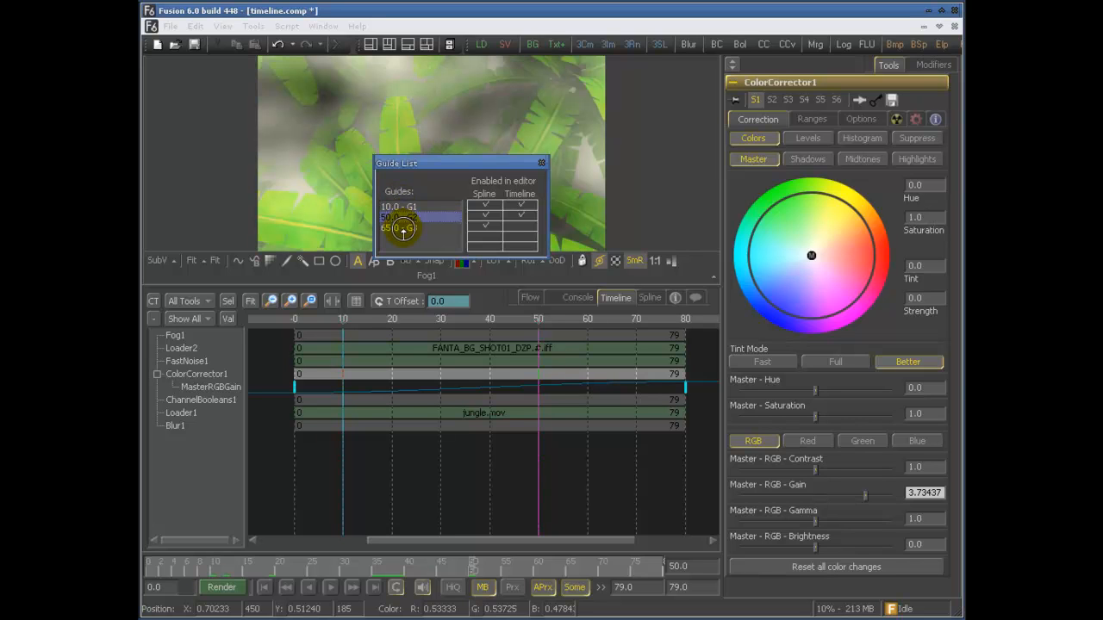
left_click(403, 227)
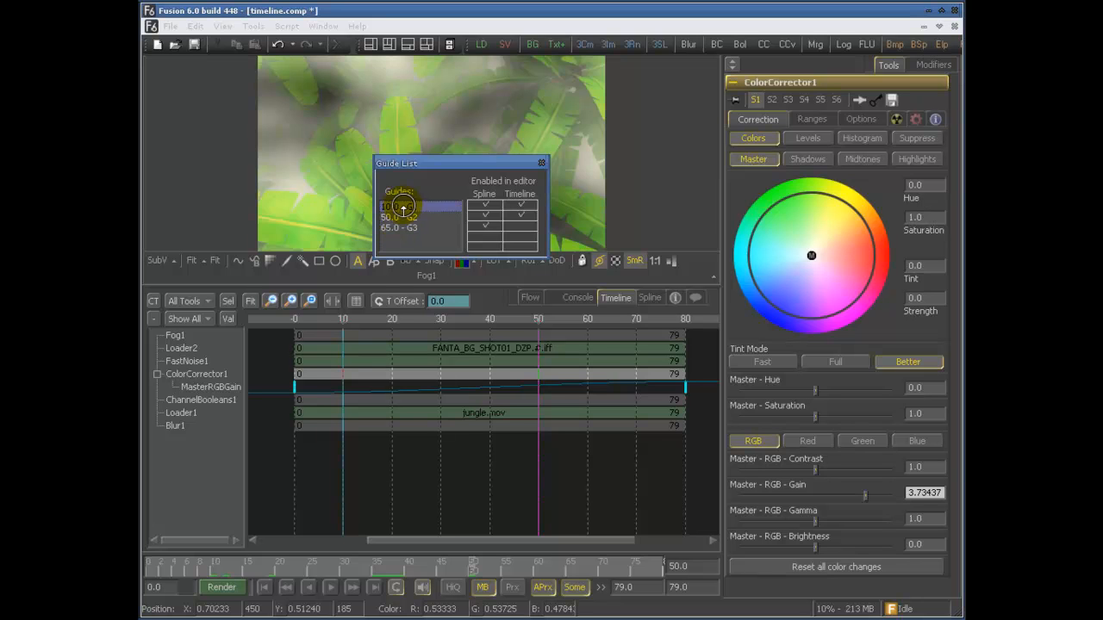
Re-enable guide G3 for the Timeline, and step the current time through the listed guides, ending at G1 with the Guide List closed
left_click(395, 207)
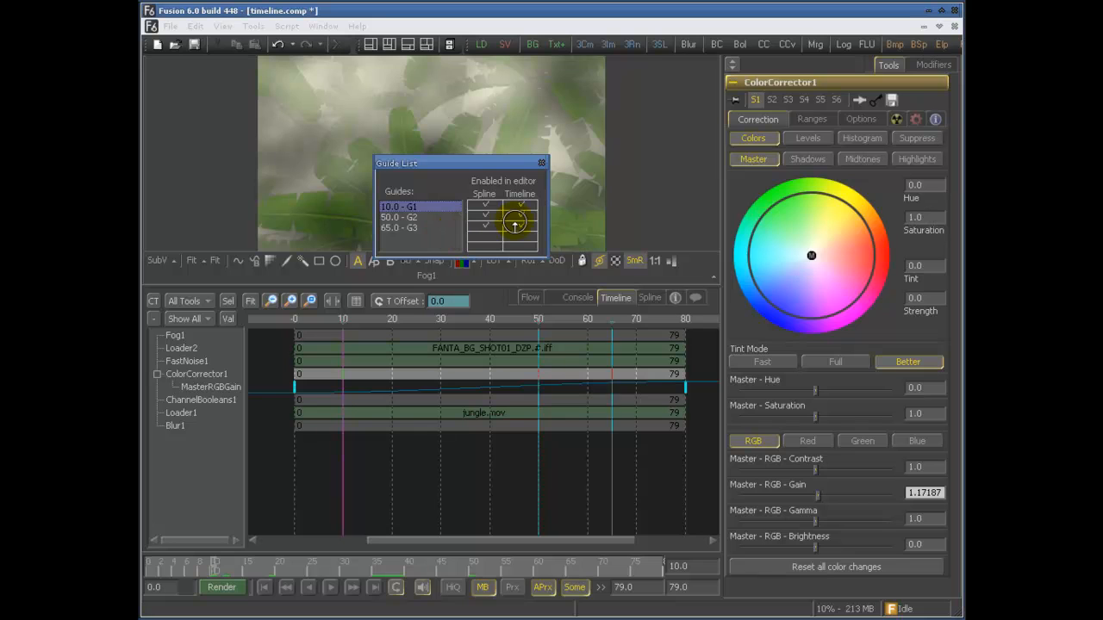
left_click(409, 218)
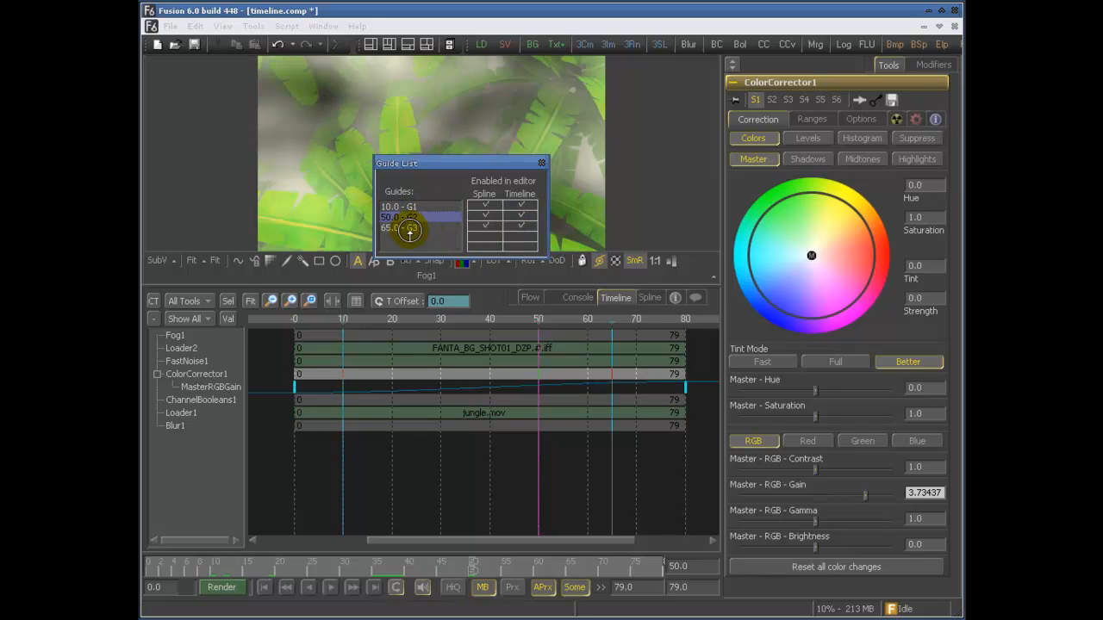
left_click(409, 230)
left_click(407, 218)
left_click(405, 207)
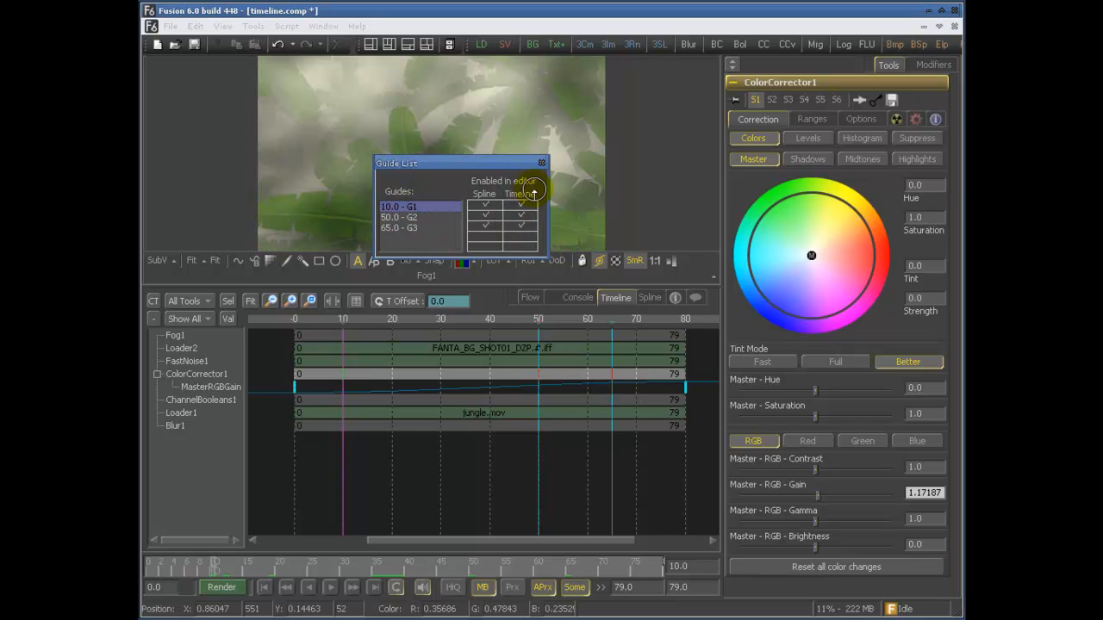
left_click(541, 163)
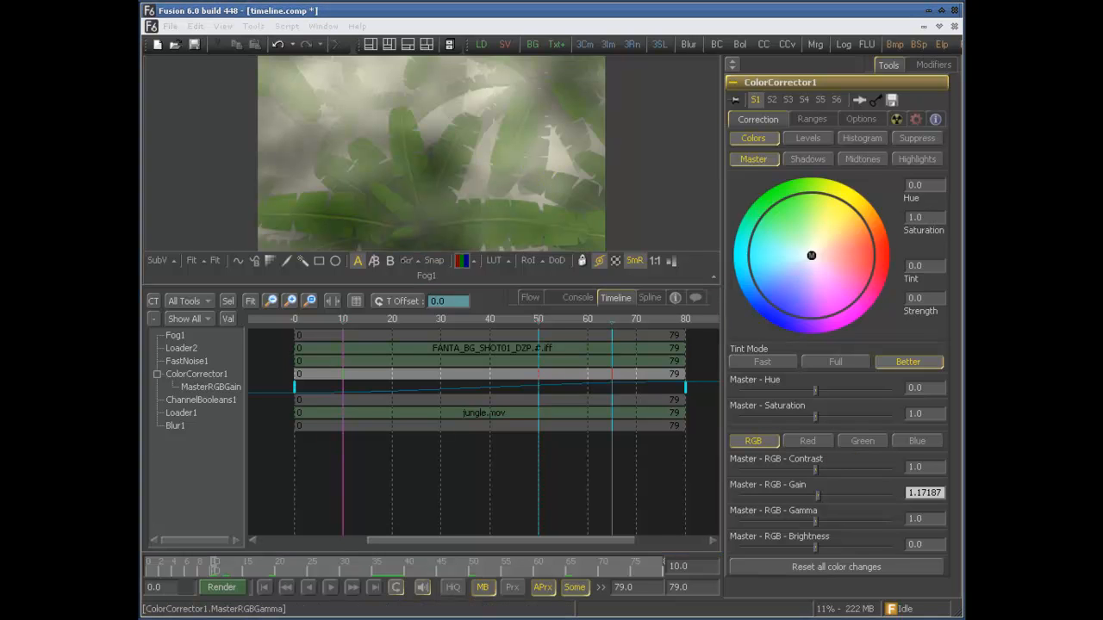
left_click(568, 319)
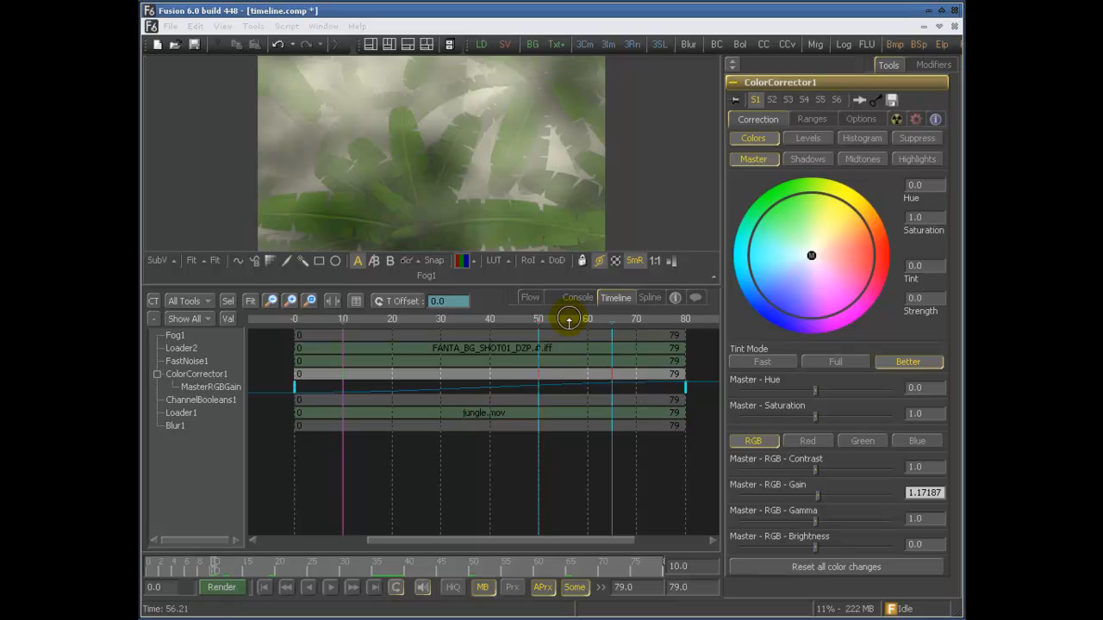